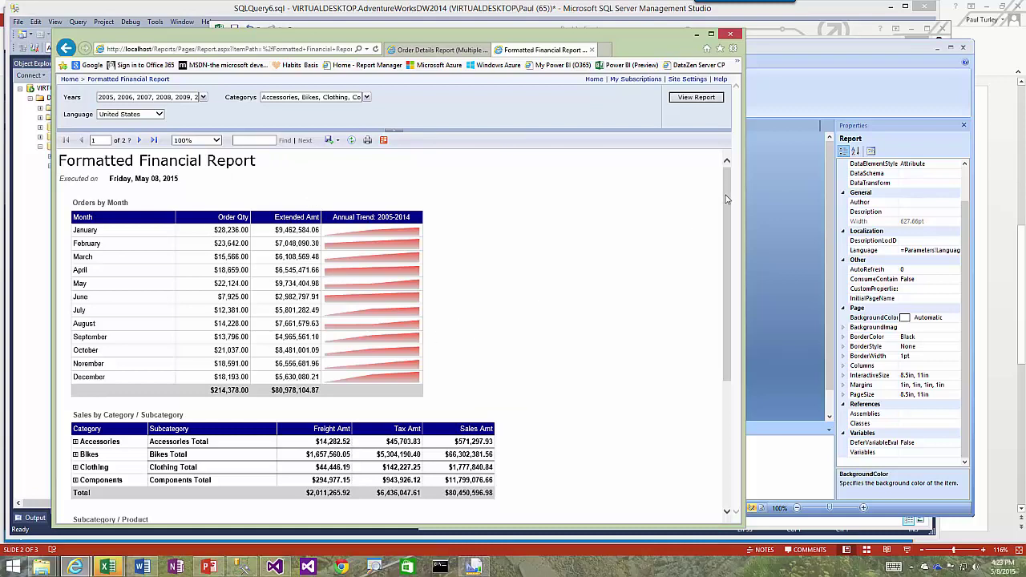
Step: Expand the Bikes category in the report to show its subcategories
scroll(731, 391, down, 1)
scroll(731, 392, down, 3)
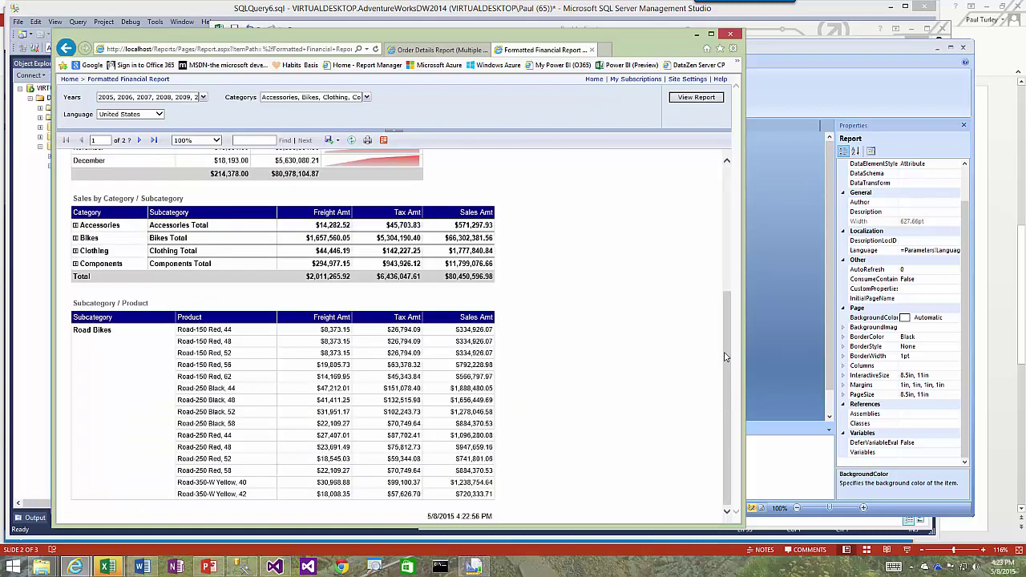
scroll(736, 230, up, 3)
scroll(736, 230, up, 1)
scroll(730, 221, down, 3)
scroll(724, 210, up, 3)
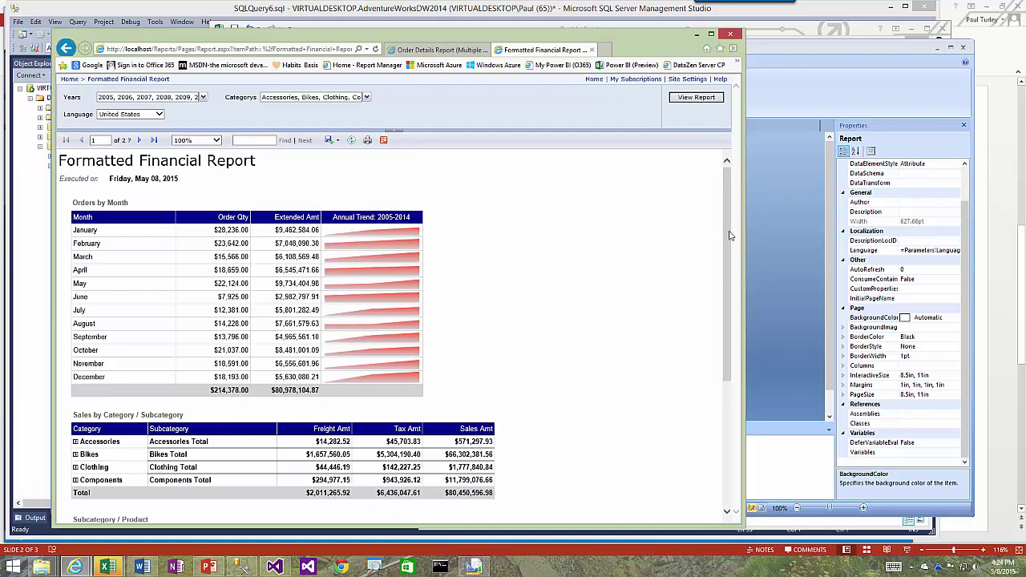
scroll(729, 232, down, 2)
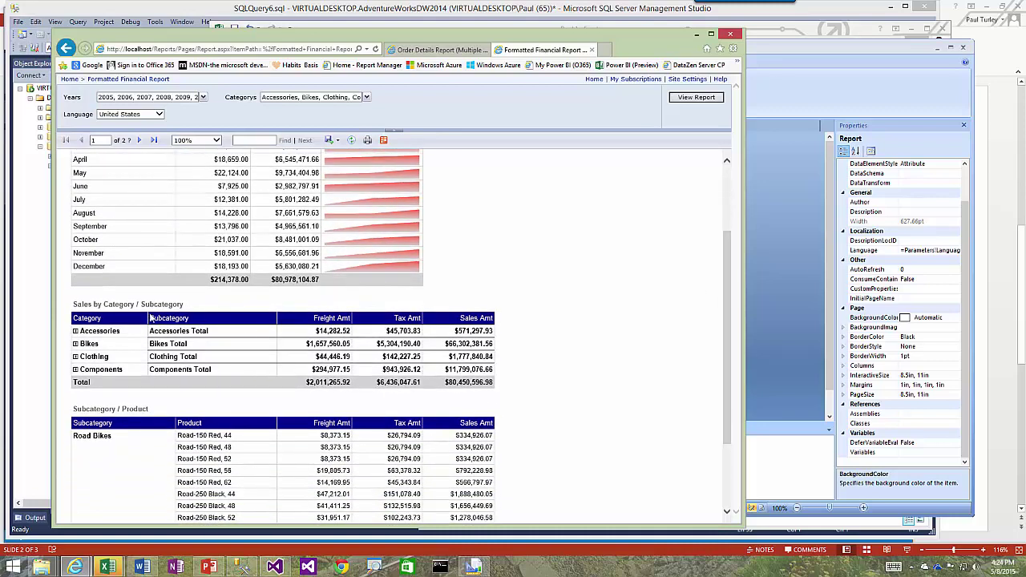
click(75, 344)
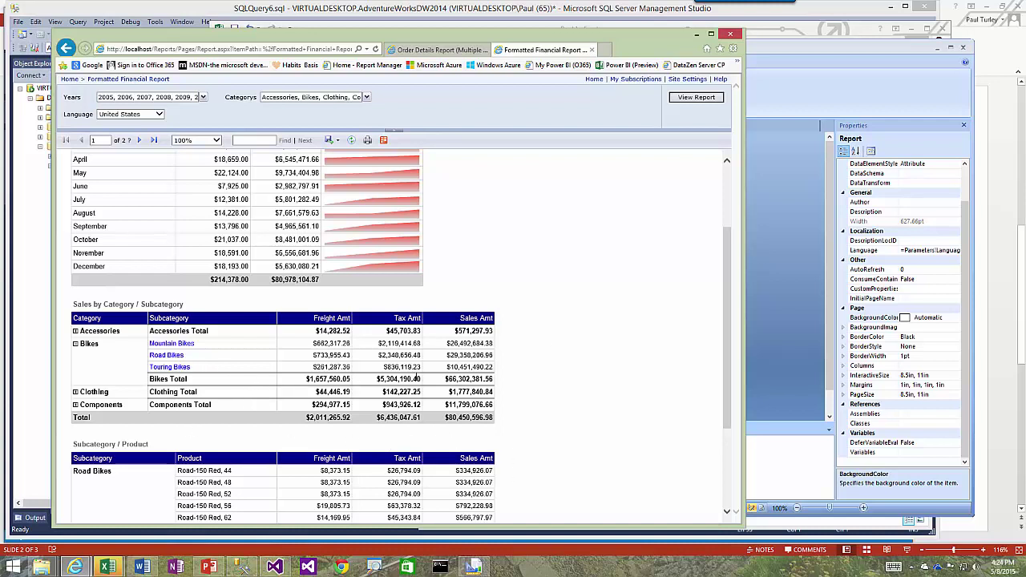
Step: Drill through from Road Bikes to reload the Formatted Financial Report
click(166, 356)
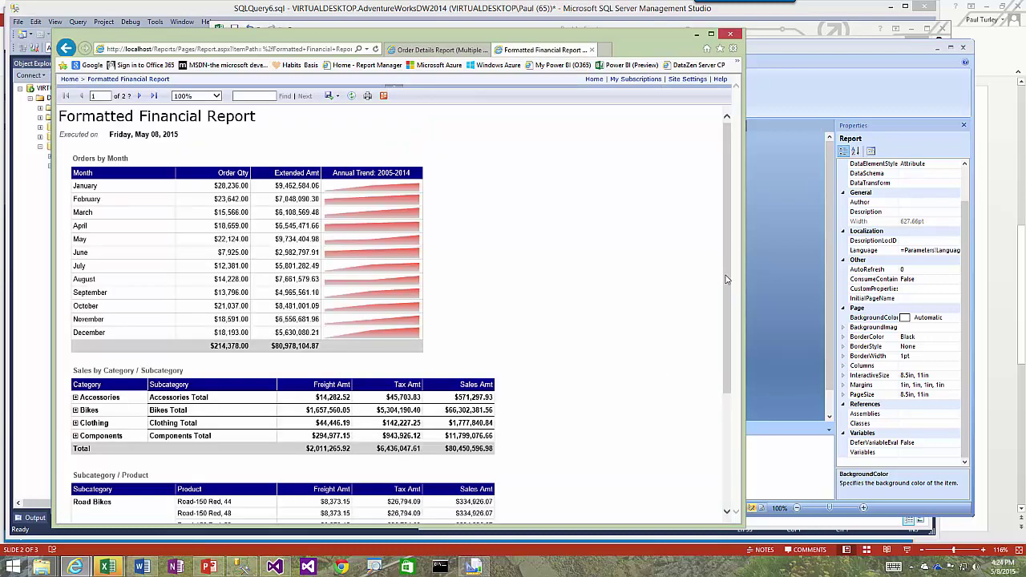
drag(726, 282, 727, 450)
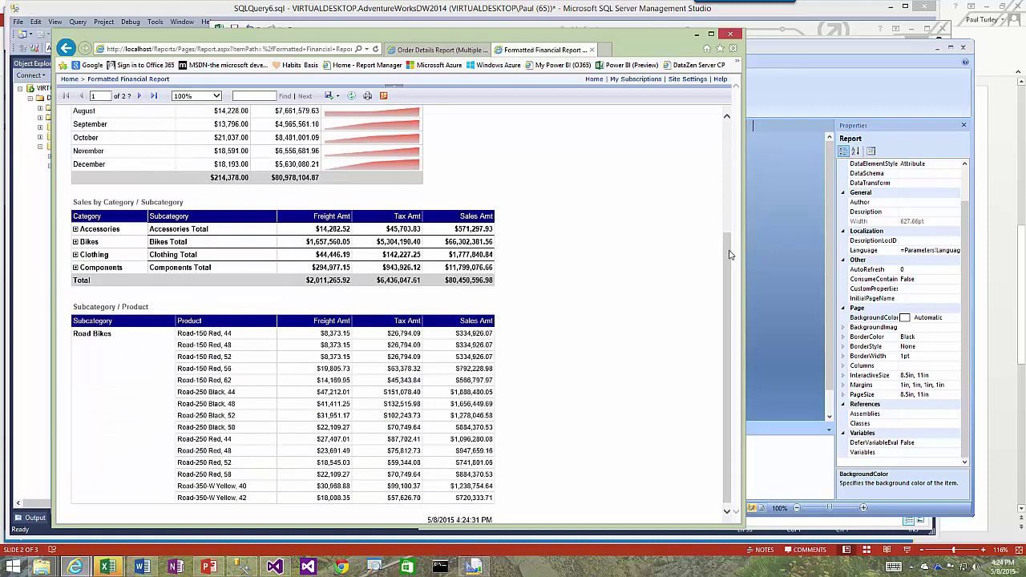
drag(731, 256, 732, 142)
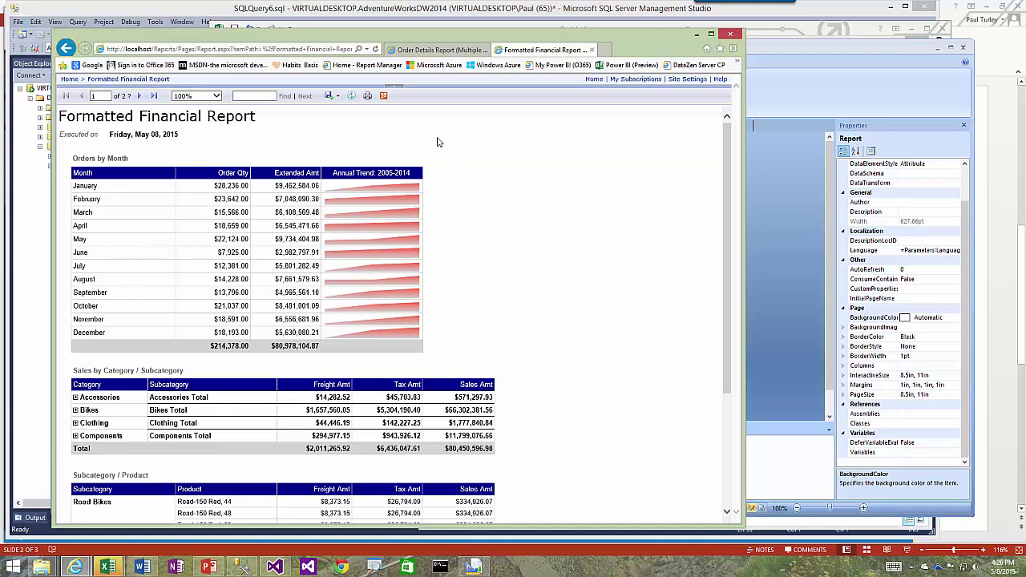
Step: Export the report as a data feed, replacing Formatted Financial Report.atomsvc in Downloads
click(384, 97)
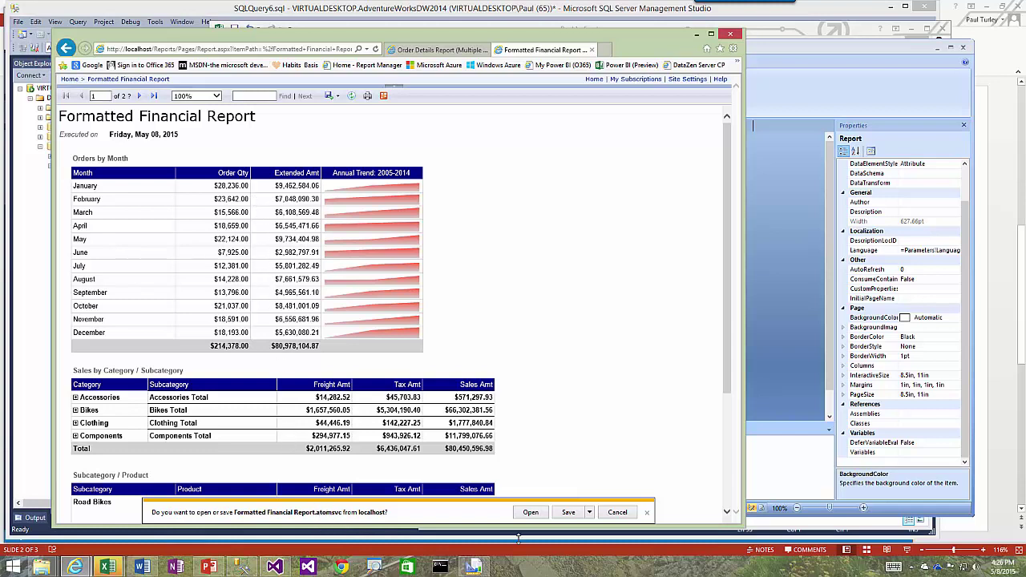
click(589, 512)
click(622, 500)
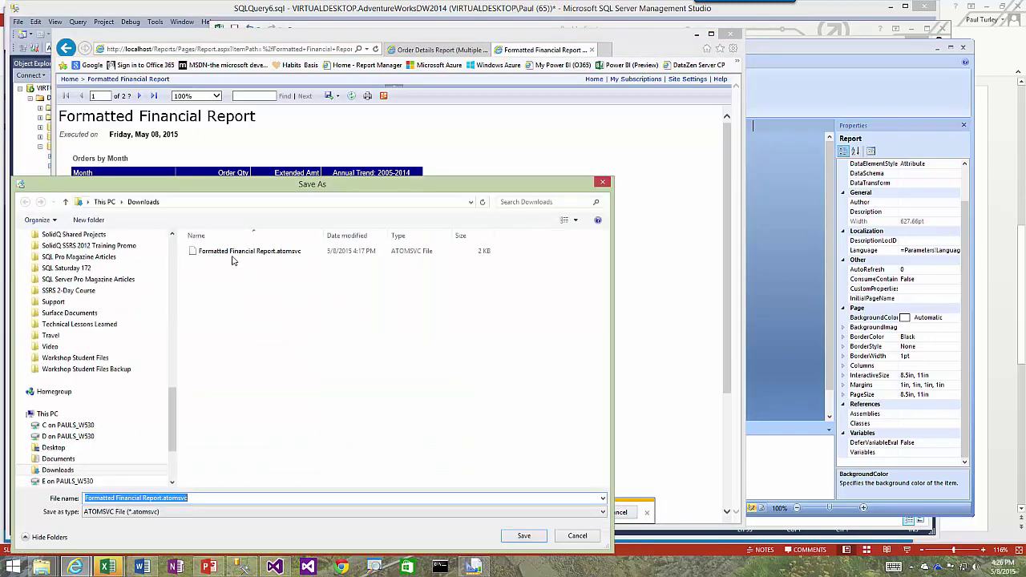
double_click(233, 255)
click(534, 285)
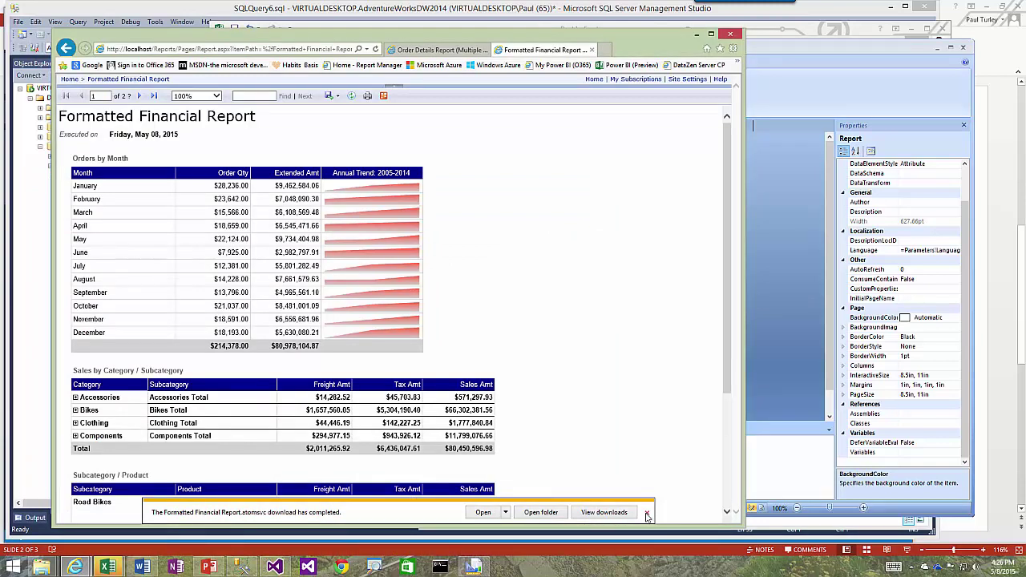
click(647, 514)
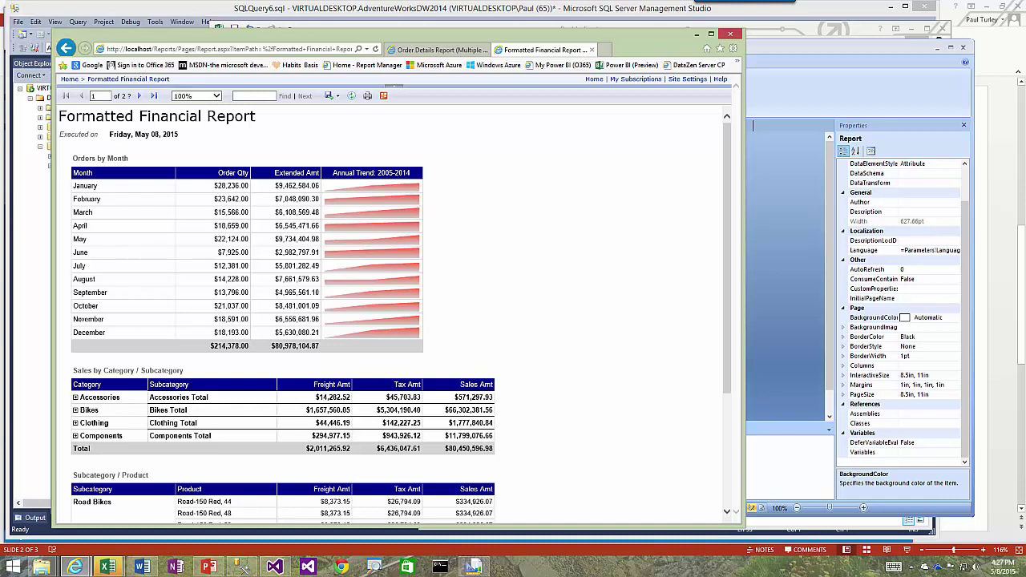
Step: Close the Book1 workbook without saving its changes
mouse_move(473, 569)
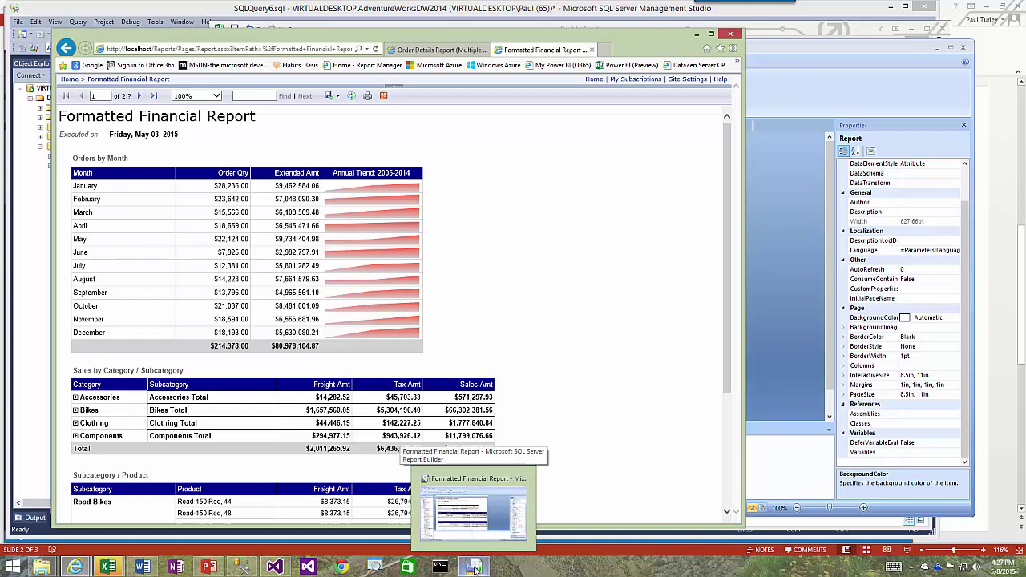
click(474, 569)
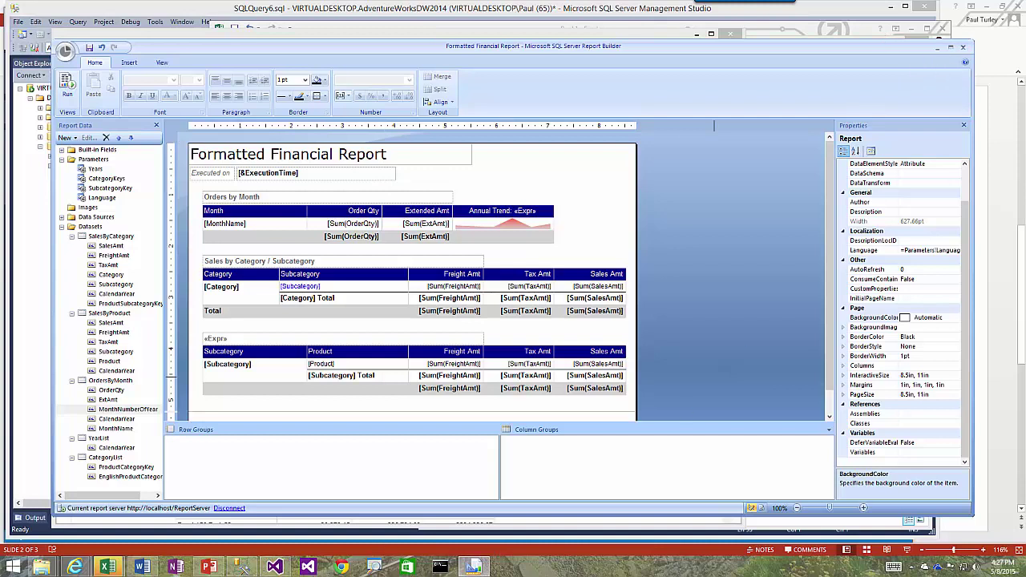
mouse_move(108, 568)
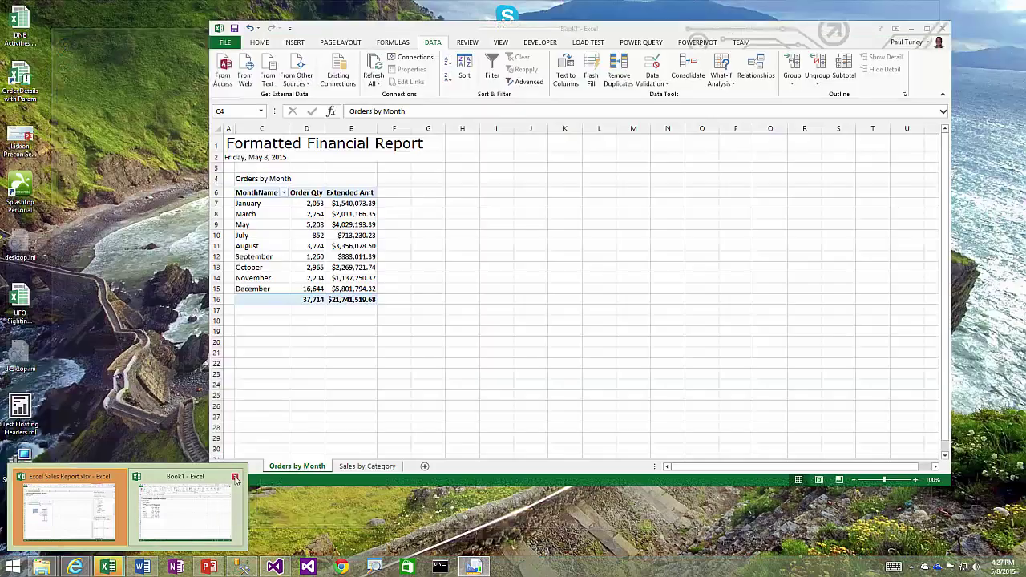
click(236, 481)
click(513, 303)
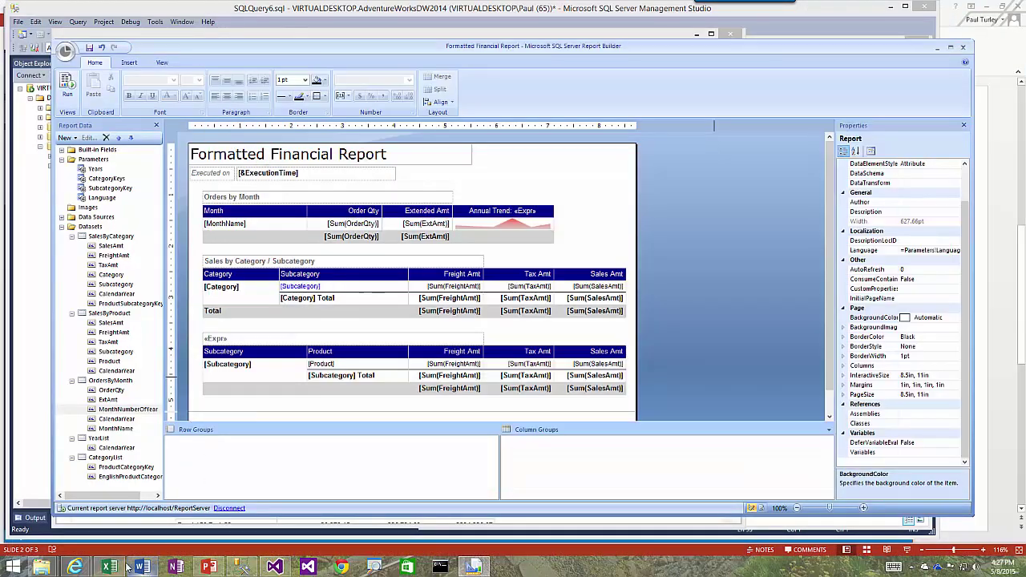
Step: Launch Excel 2013 from the taskbar as a different user
mouse_move(114, 569)
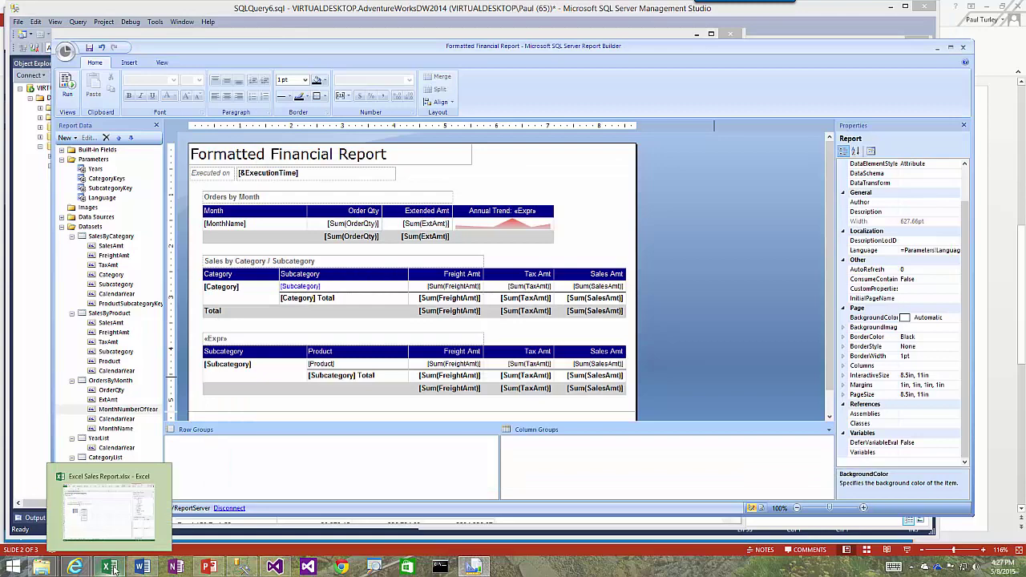
right_click(112, 568)
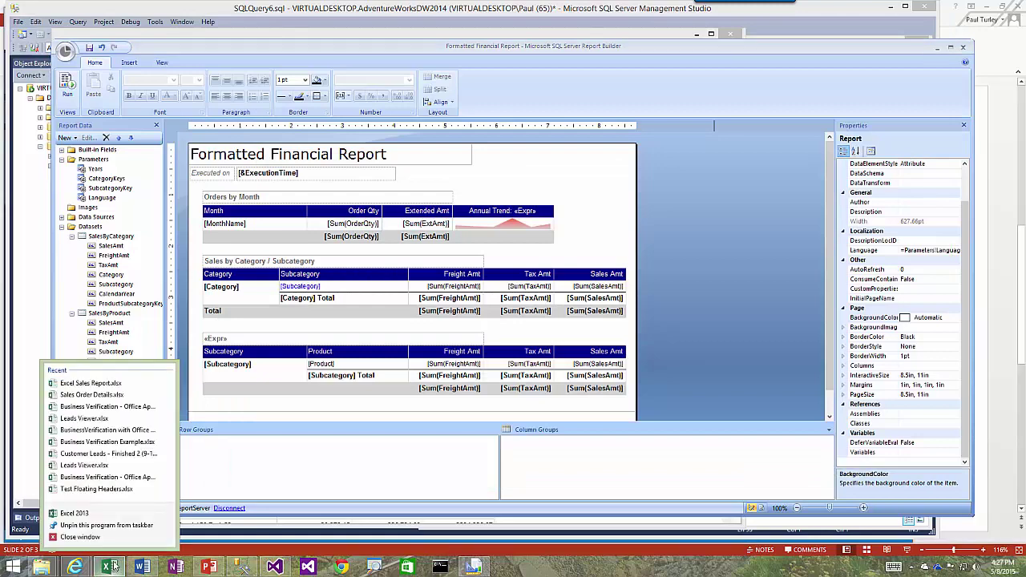
right_click(88, 515)
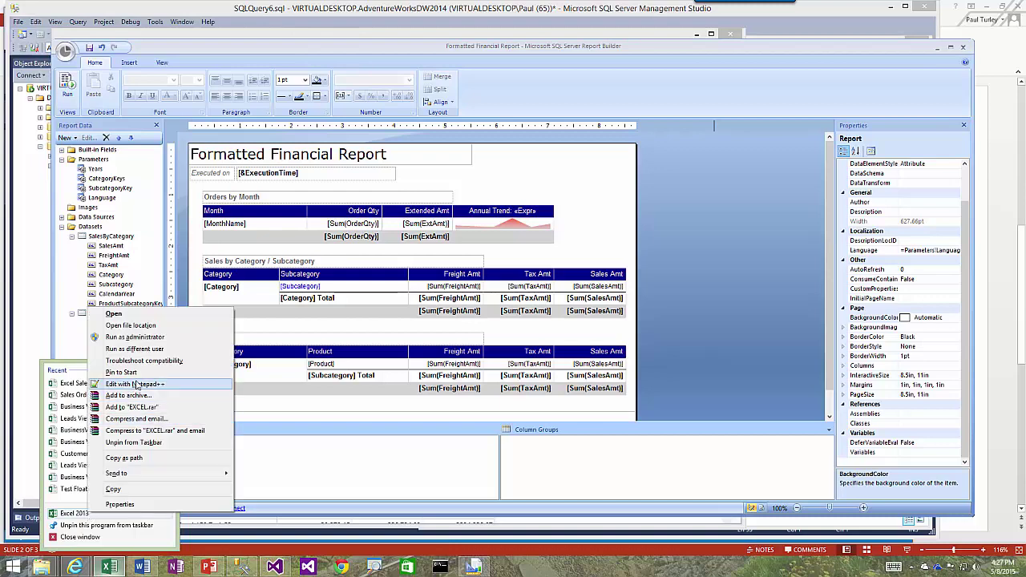
click(136, 348)
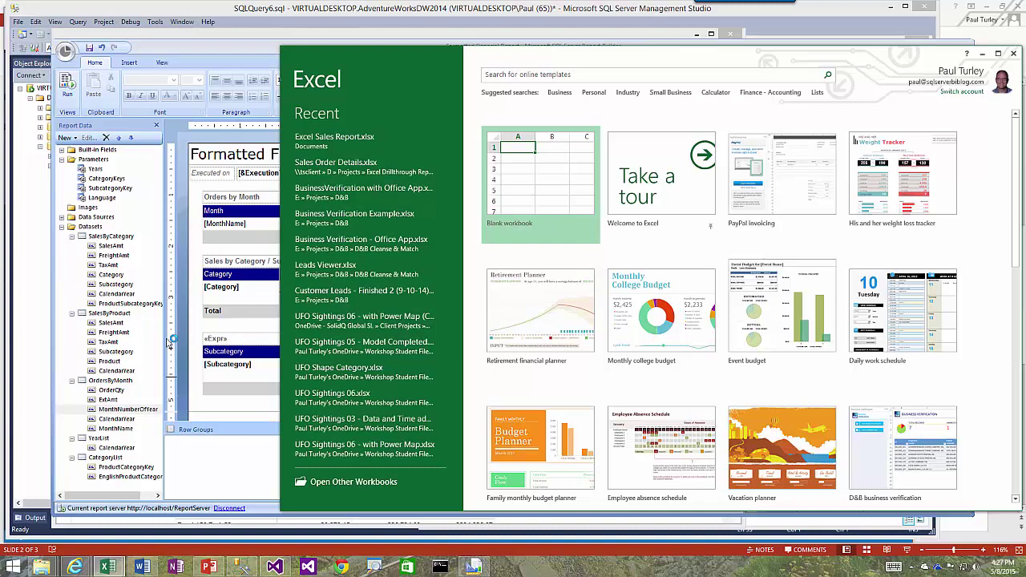
Step: Open a new blank workbook, Book2, from the Excel start screen
click(540, 198)
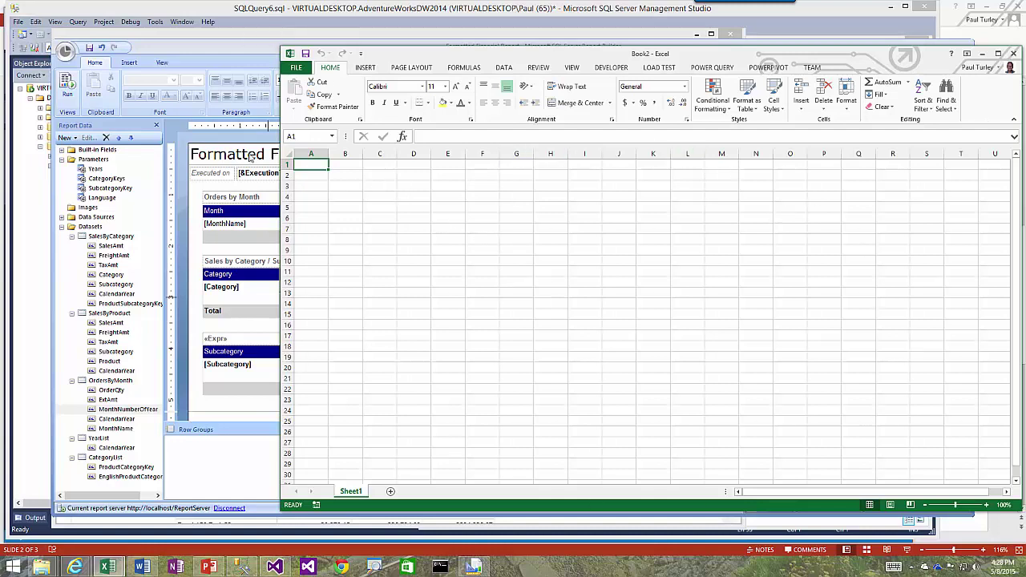
Step: Copy the title 'Formatted Financial Report' from the browser report into cell A1
click(80, 568)
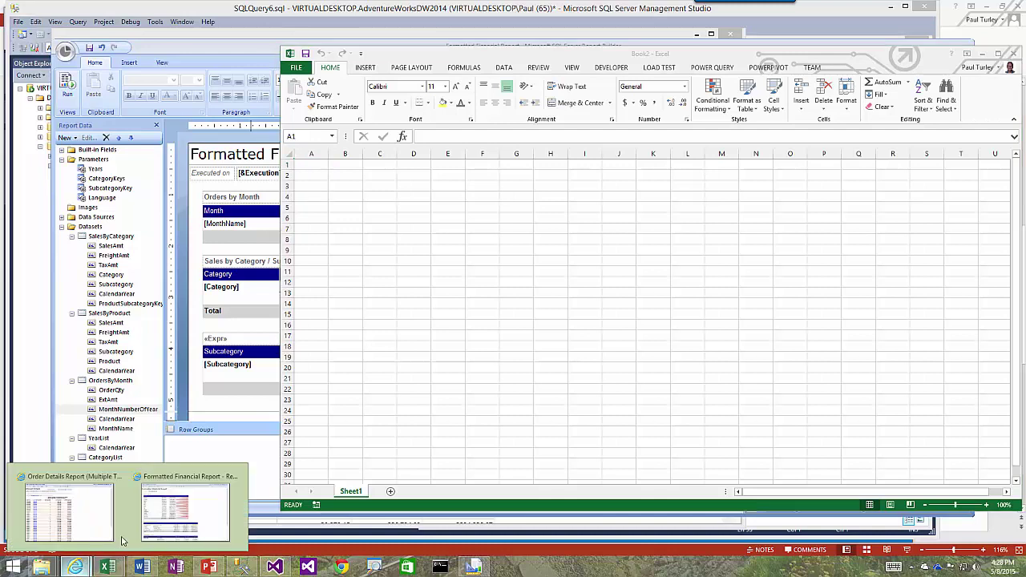
click(185, 509)
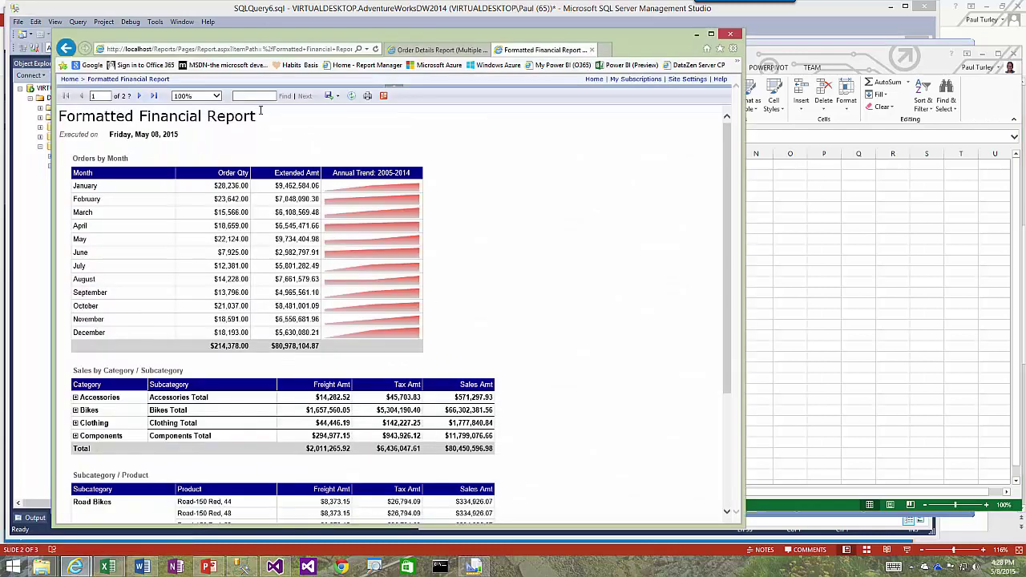
drag(259, 114, 61, 117)
key(ctrl+c)
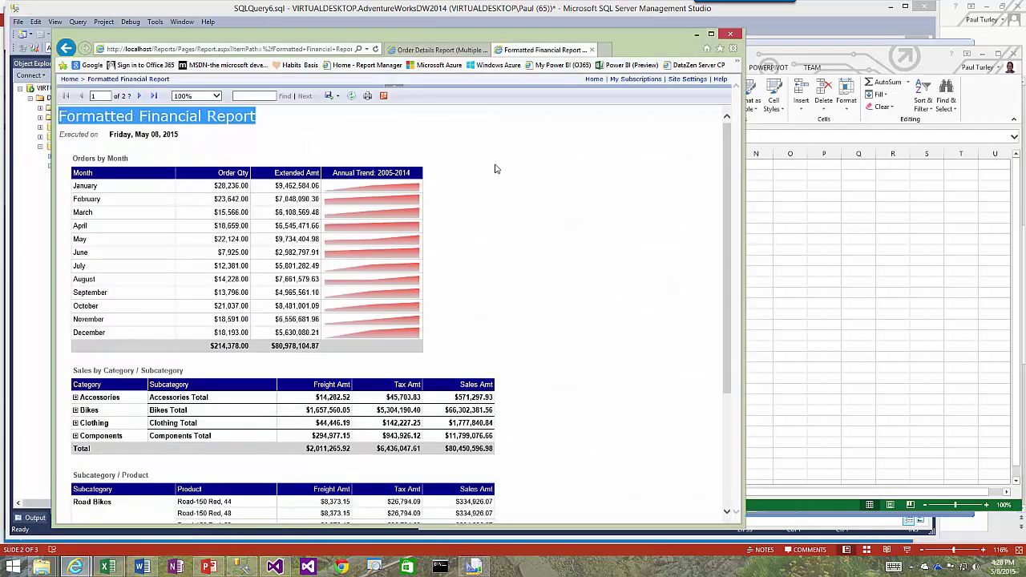
click(878, 252)
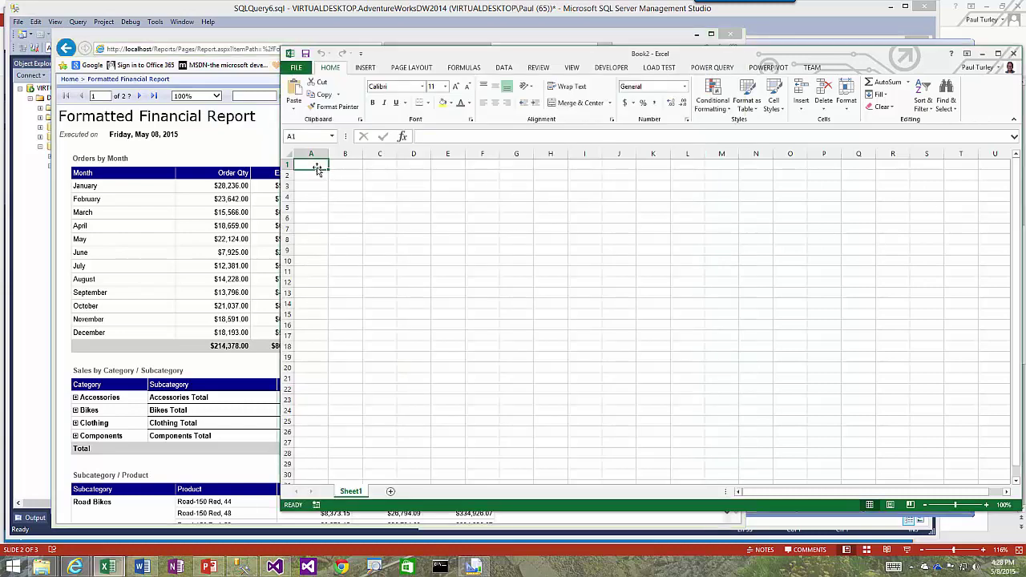
key(ctrl+v)
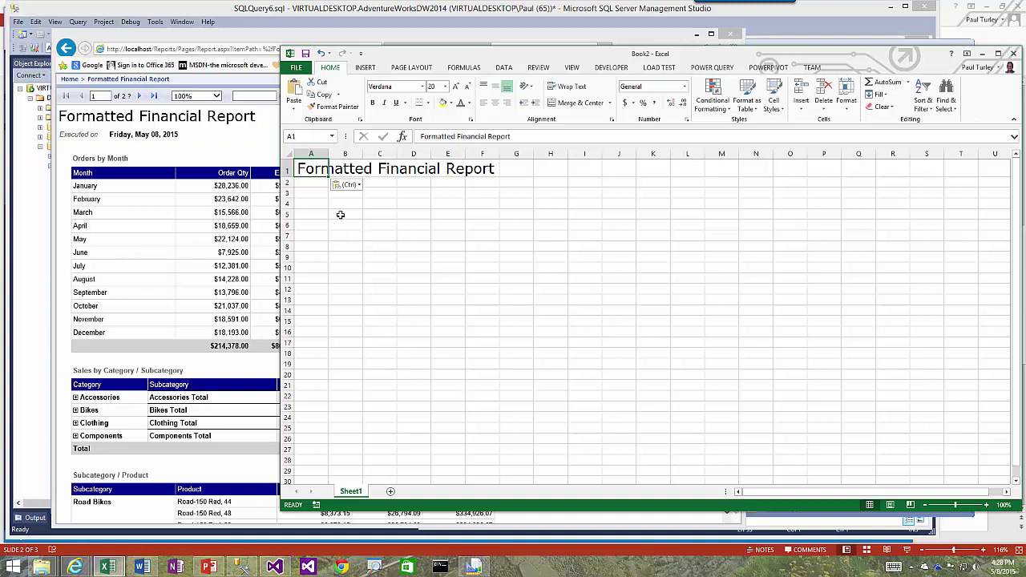
click(310, 184)
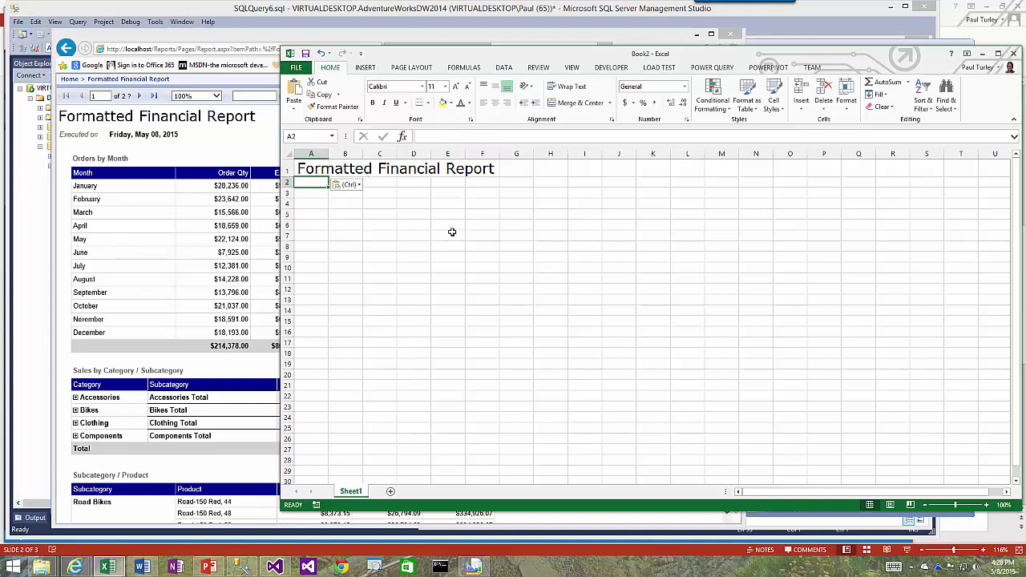
Step: Enter =TODAY() in A2 and format it as a long weekday date
text(=)
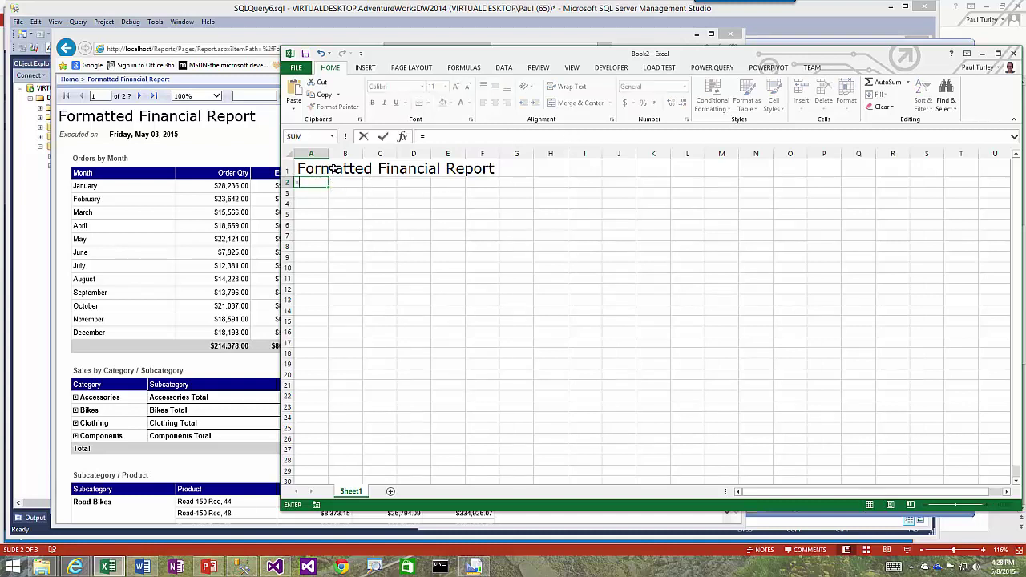
text(toda)
key(Tab)
text())
key(Return)
click(348, 249)
click(314, 184)
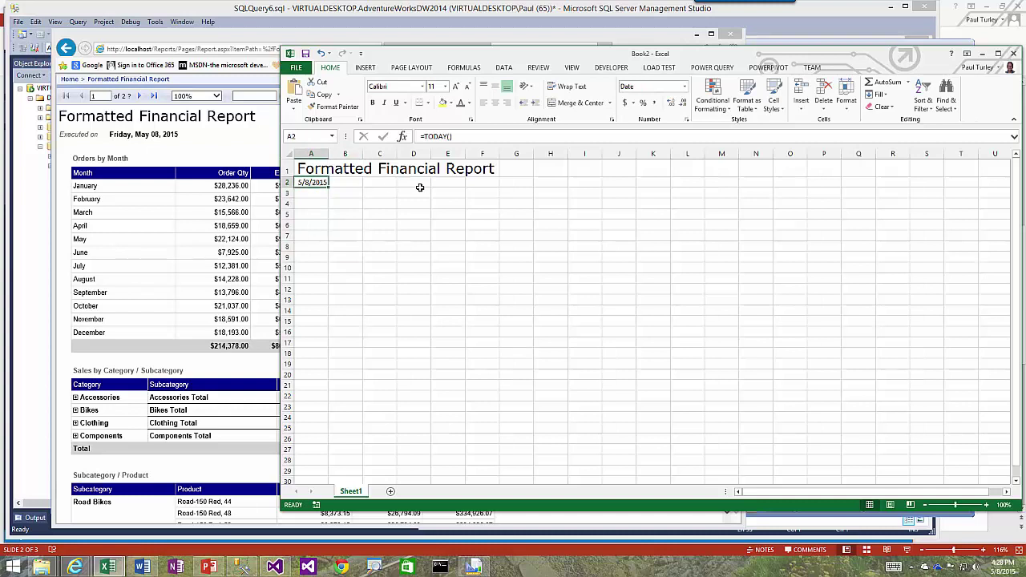
click(687, 120)
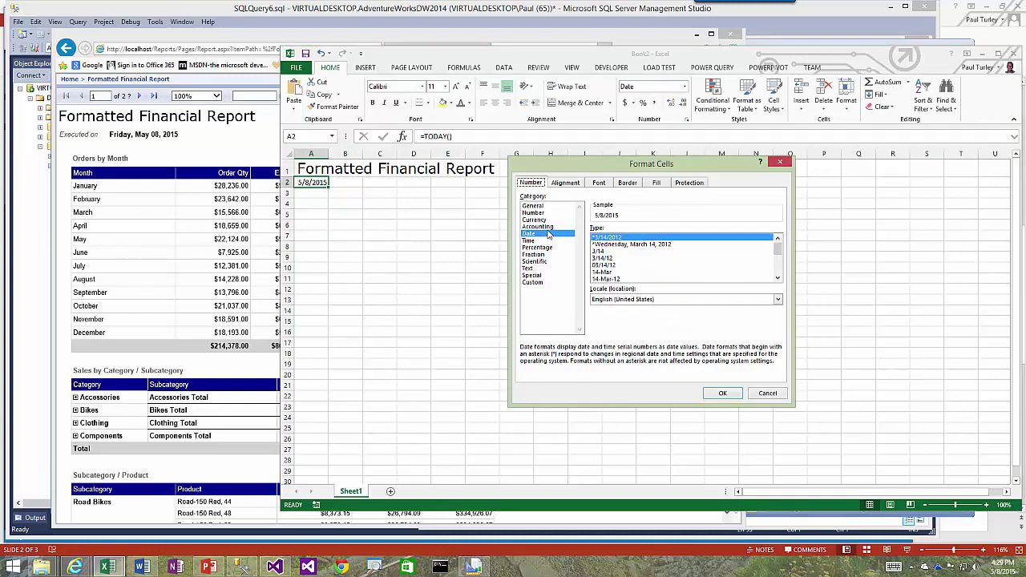
click(646, 244)
click(721, 394)
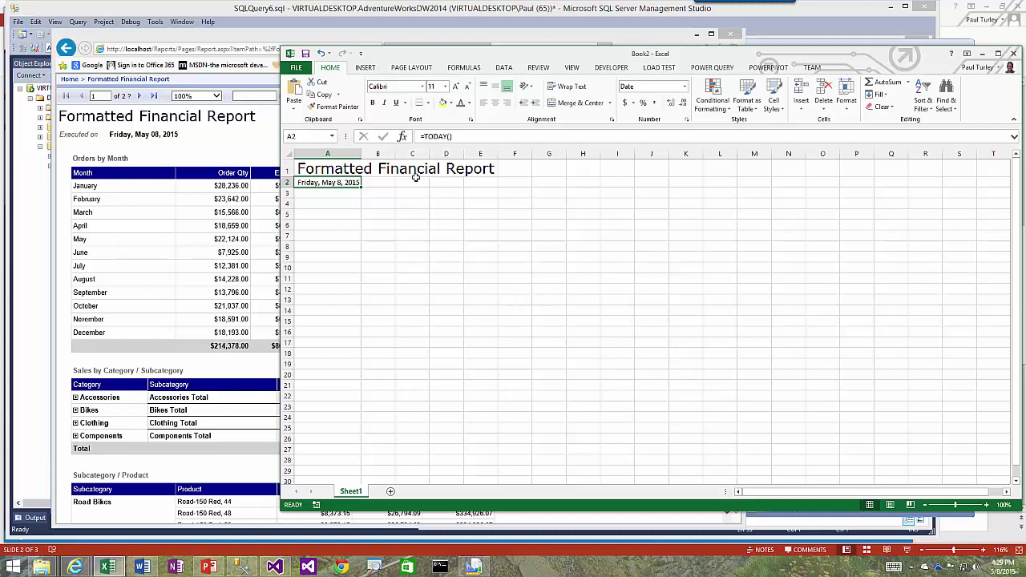
Step: Narrow column A, then merge A2:G2 across and left-align the date
drag(362, 154, 507, 186)
click(357, 235)
click(301, 183)
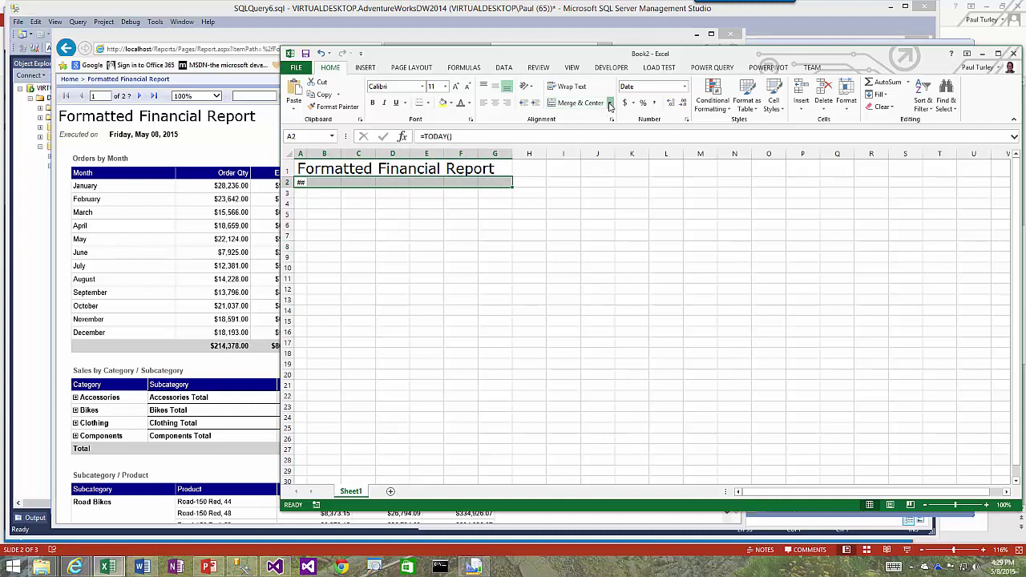
click(609, 103)
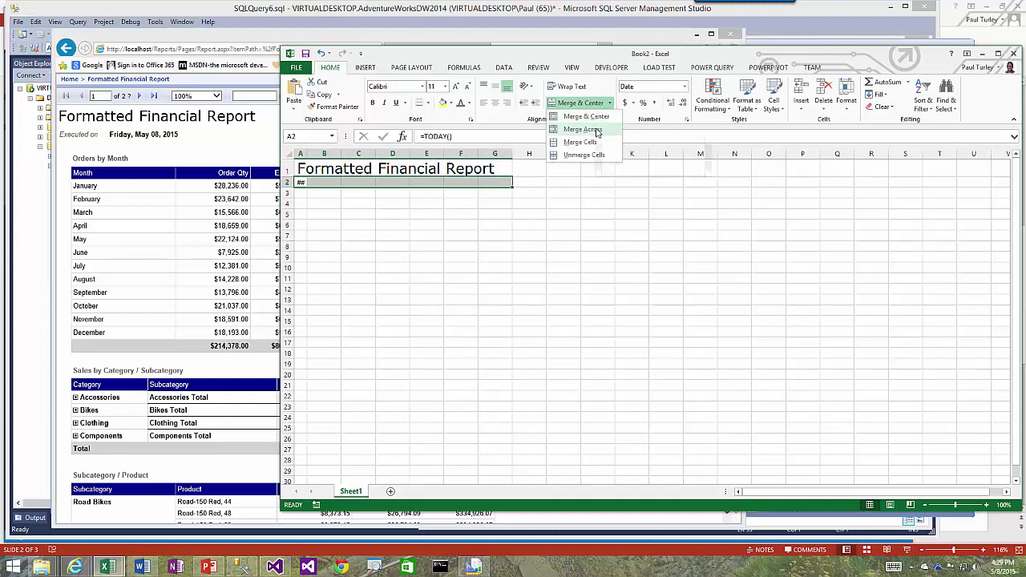
click(597, 130)
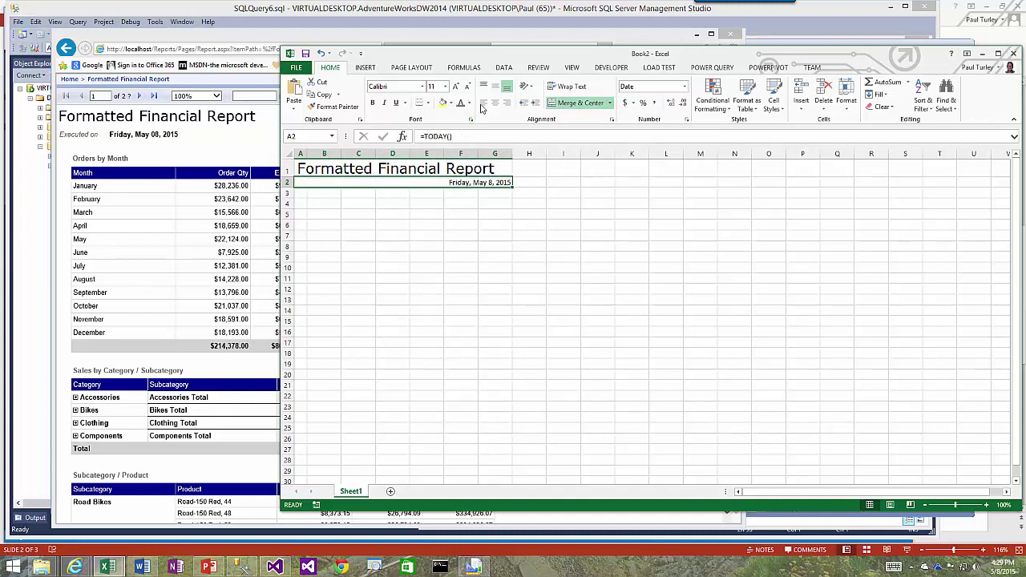
click(484, 102)
click(357, 267)
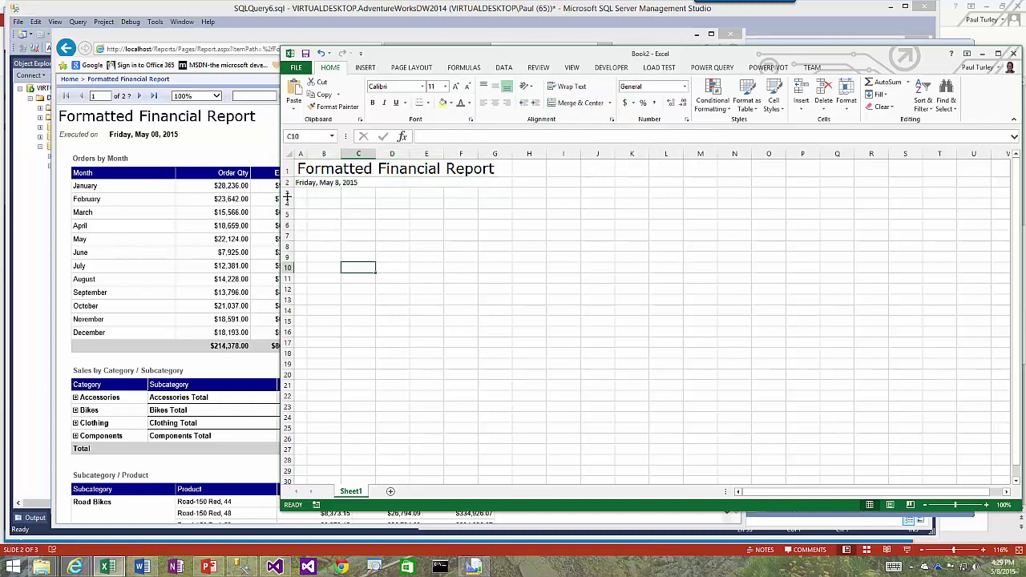
Step: Shorten row 3 and paste the 'Orders by Month' heading from the report into B4
drag(289, 188, 291, 190)
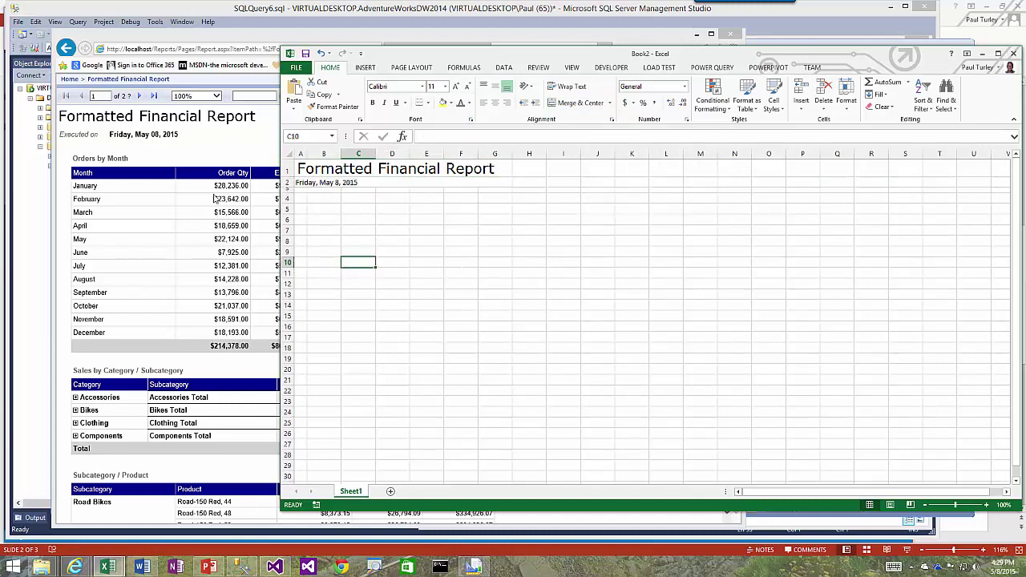
click(322, 199)
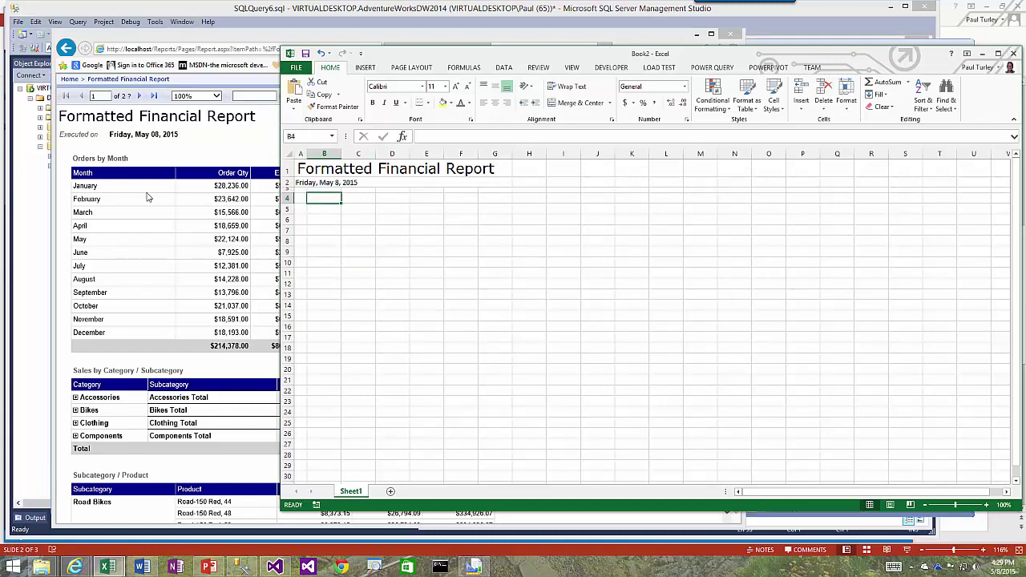
click(117, 165)
drag(73, 158, 144, 166)
key(ctrl+c)
click(812, 239)
key(ctrl+v)
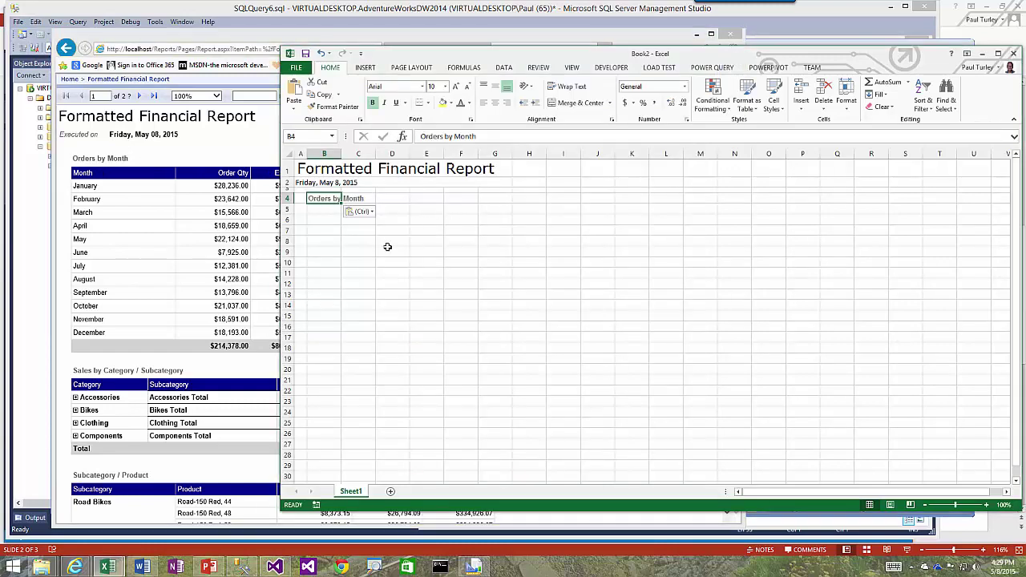
click(384, 248)
Step: From cell B5, start a Data > From Other Sources OData data feed connection
click(323, 209)
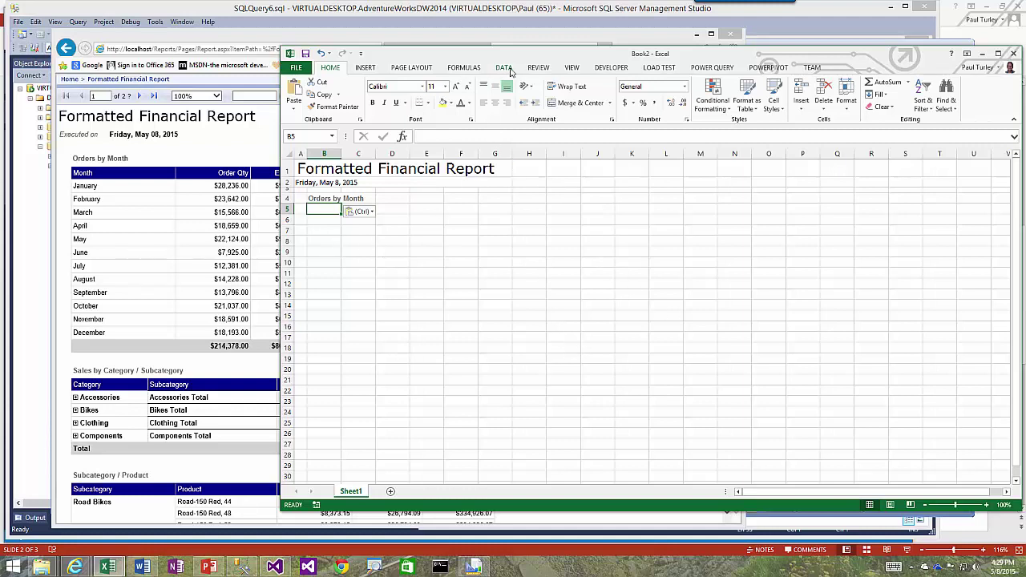
click(505, 69)
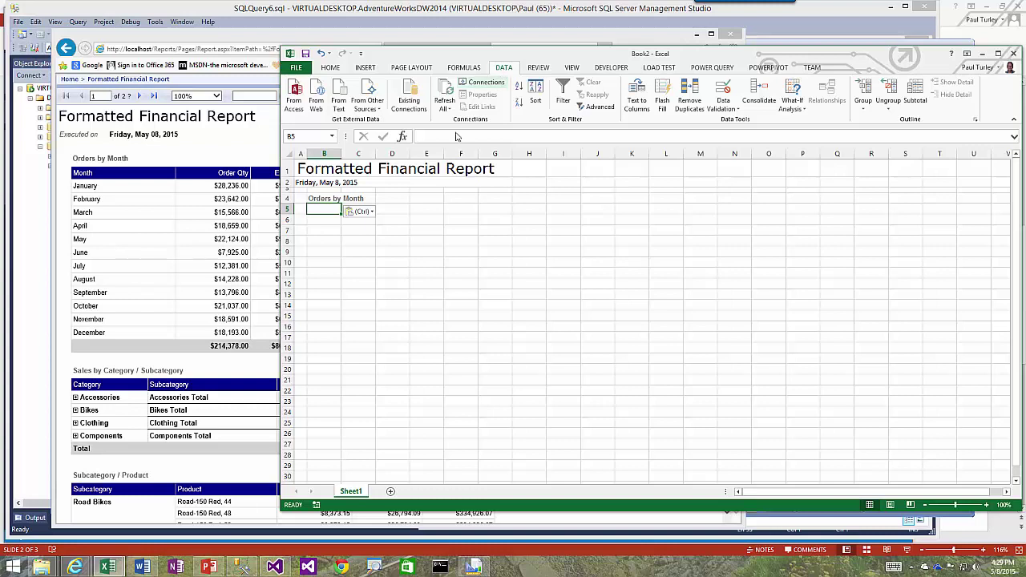
click(372, 106)
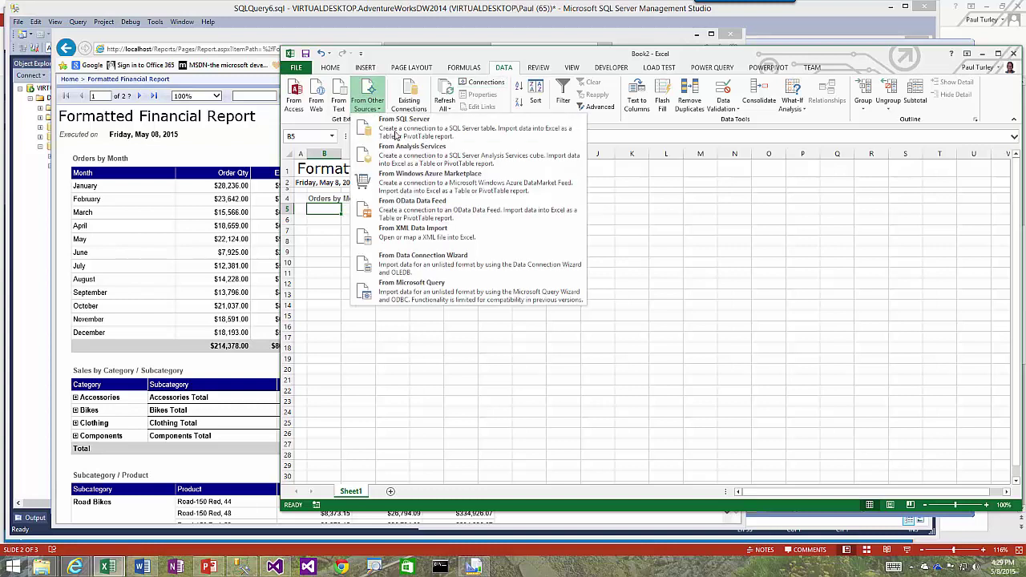
click(412, 216)
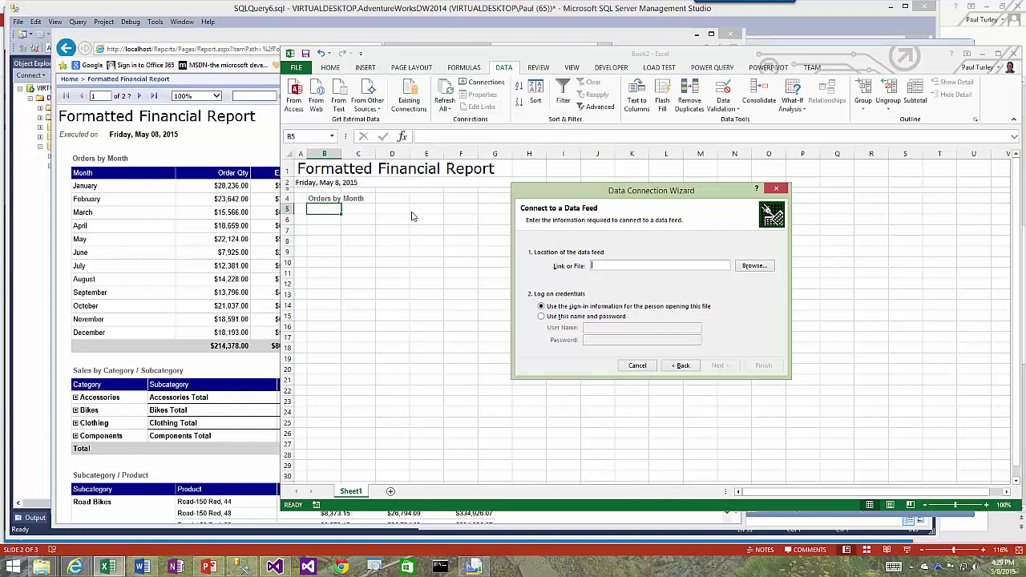
Step: Connect to Downloads\Formatted Financial Report.atomsvc with all three tables, always refreshing from the connection file
click(756, 267)
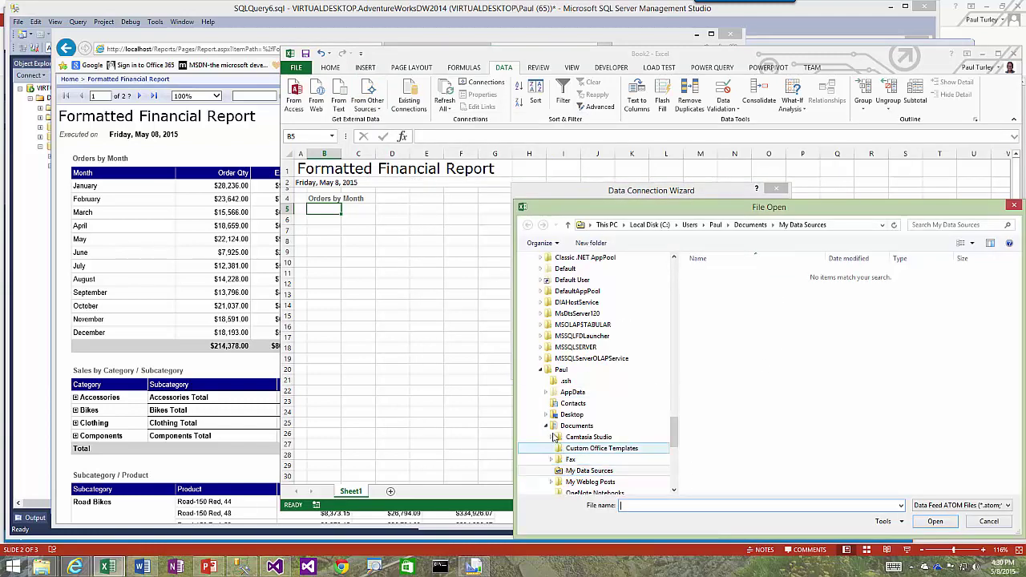
click(547, 429)
click(578, 437)
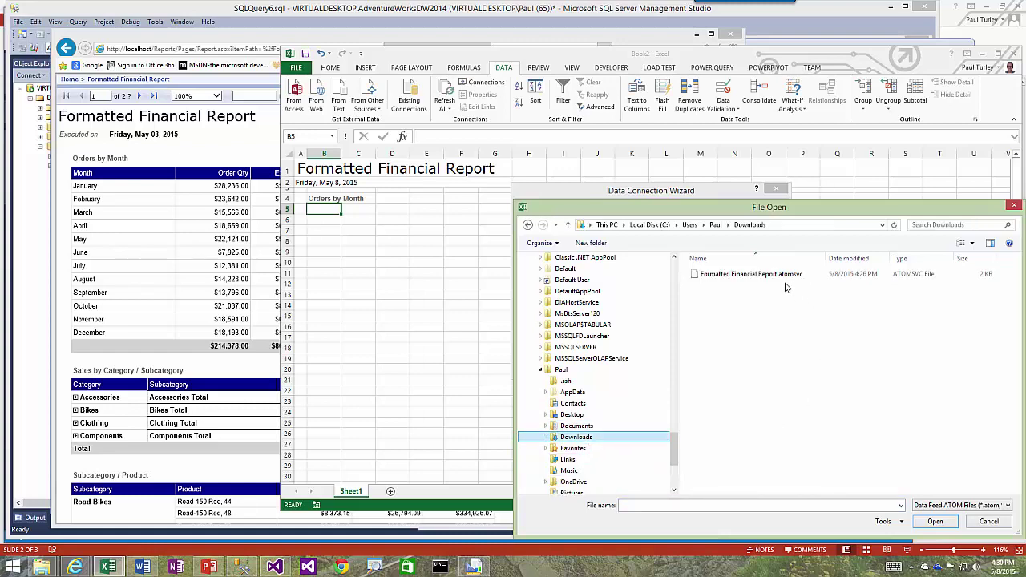
double_click(724, 275)
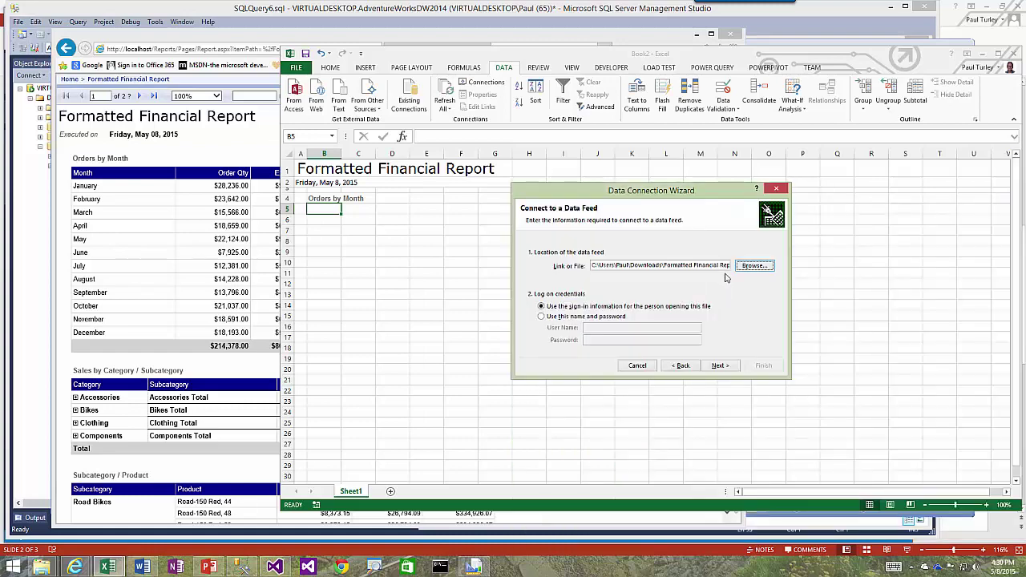
click(718, 366)
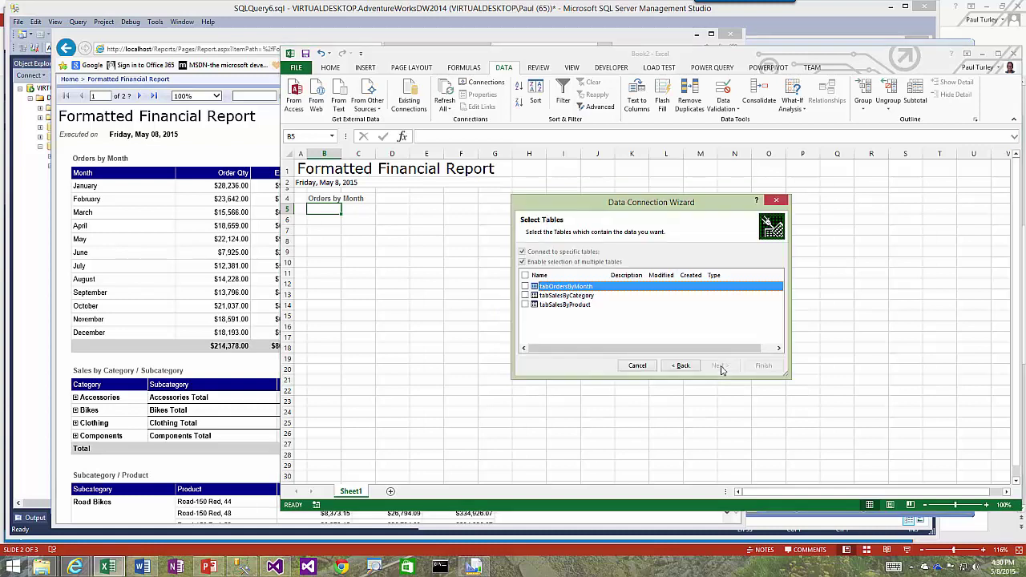
click(525, 277)
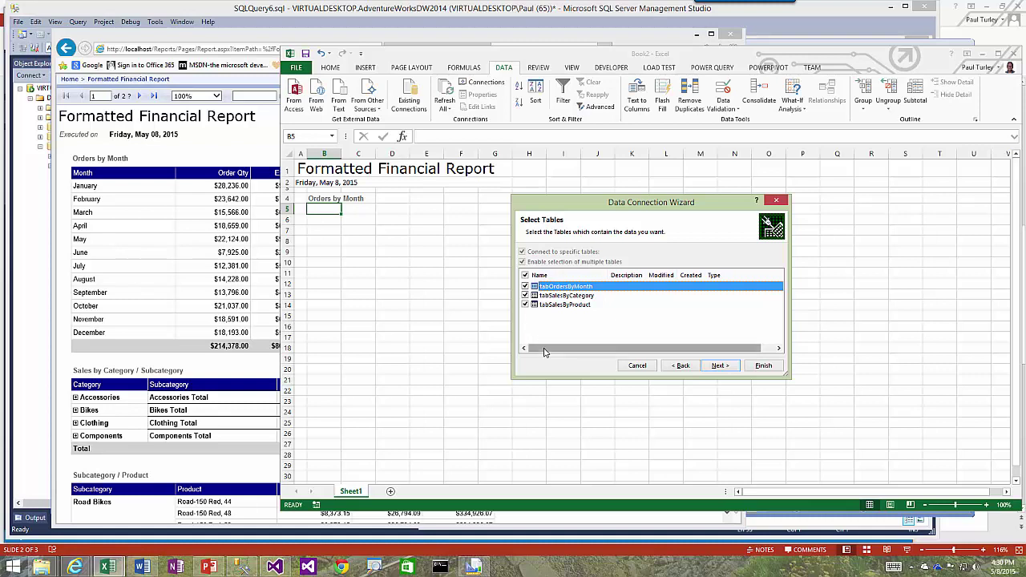
click(727, 369)
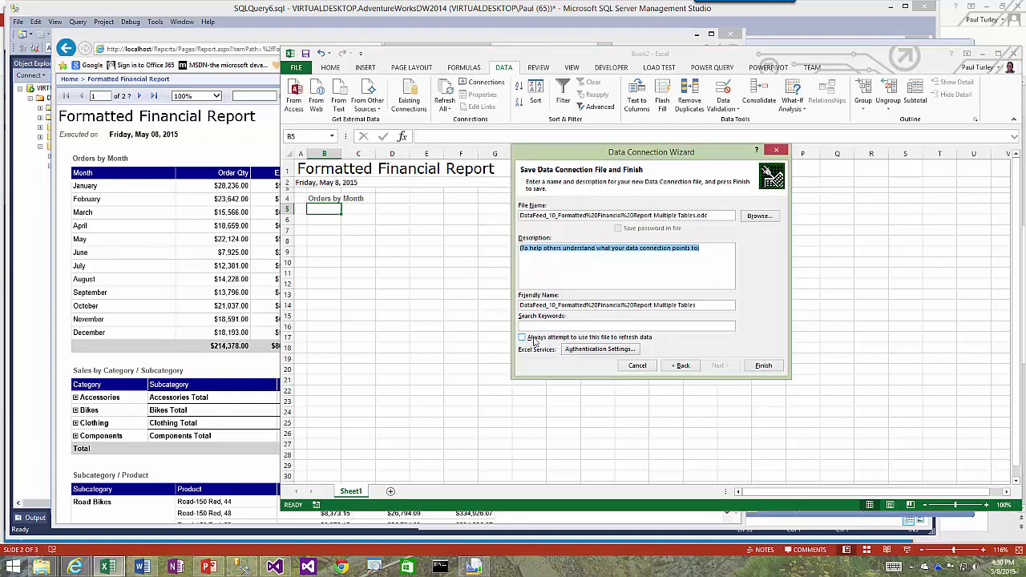
click(522, 337)
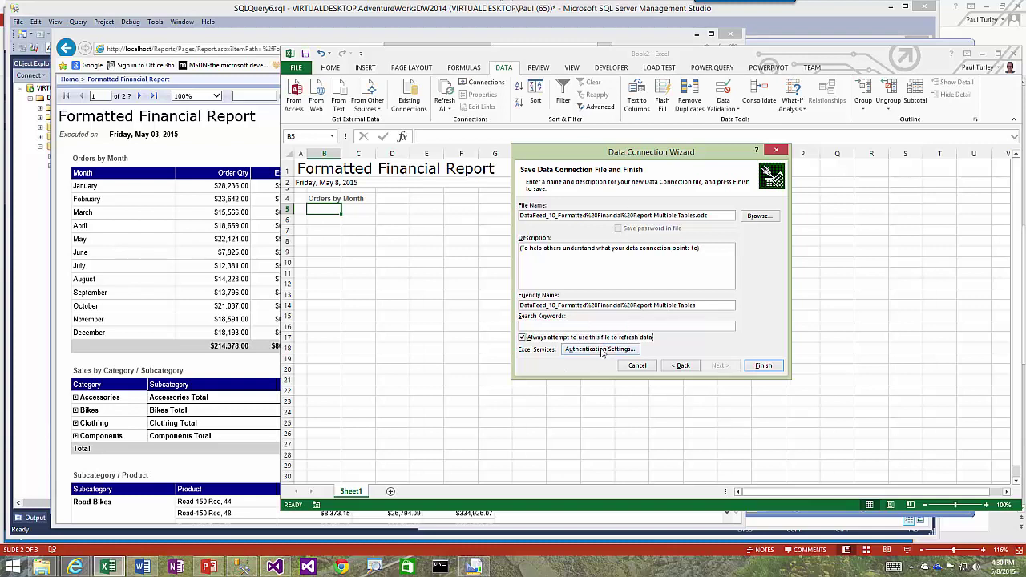
click(763, 368)
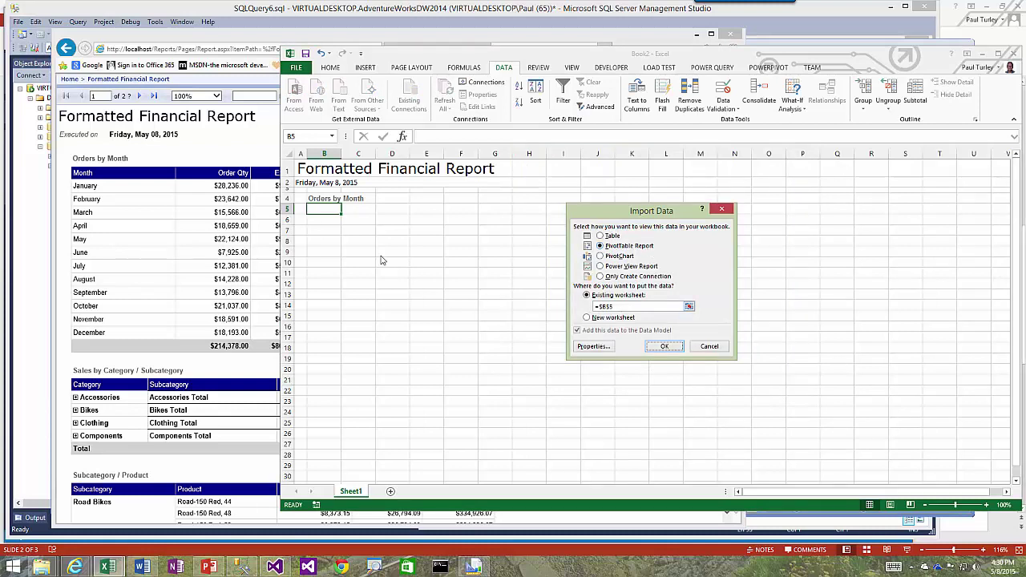
Step: Create the PivotTable at existing worksheet cell $B$5 and expand the tabOrdersByMonth fields
click(662, 345)
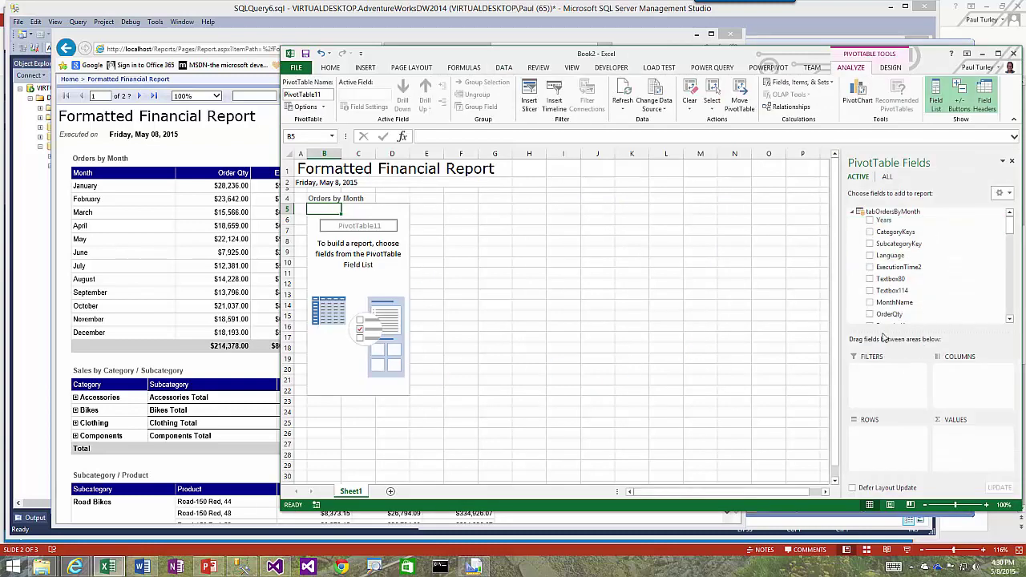
click(852, 213)
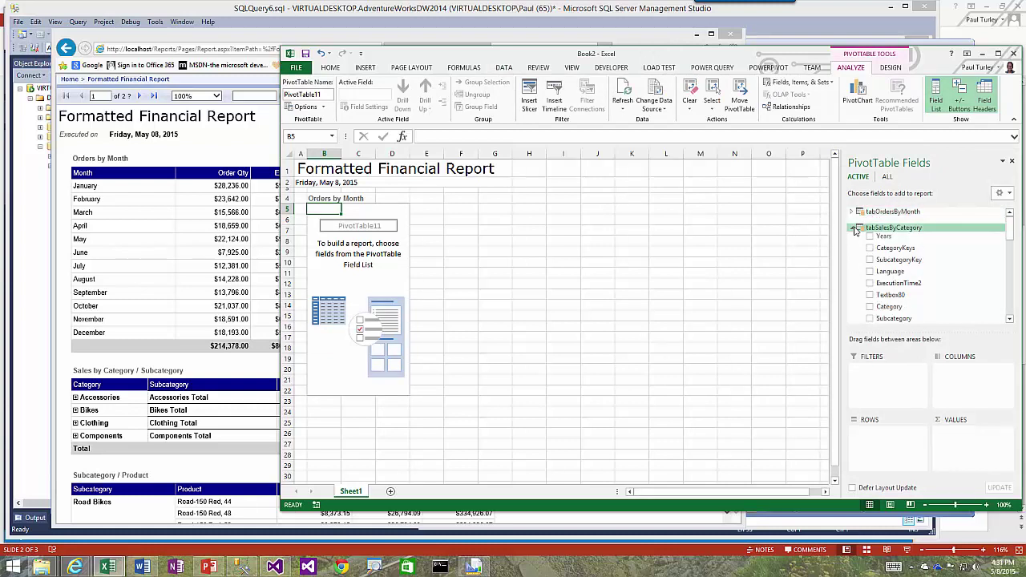
click(853, 228)
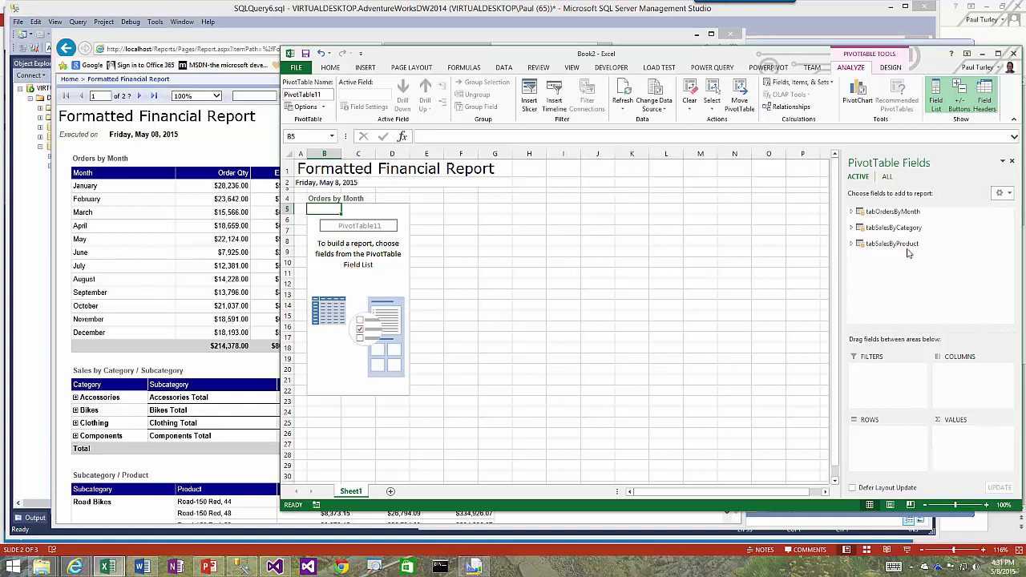
click(851, 212)
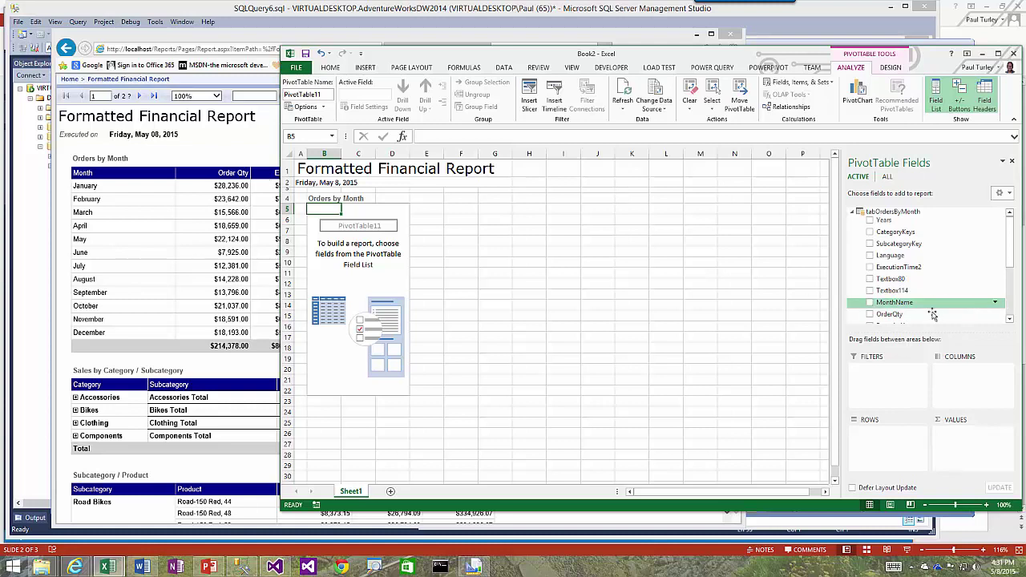
Step: Add MonthName as rows plus summed OrderQty and ExtendedAmt from tabOrdersByMonth
click(871, 304)
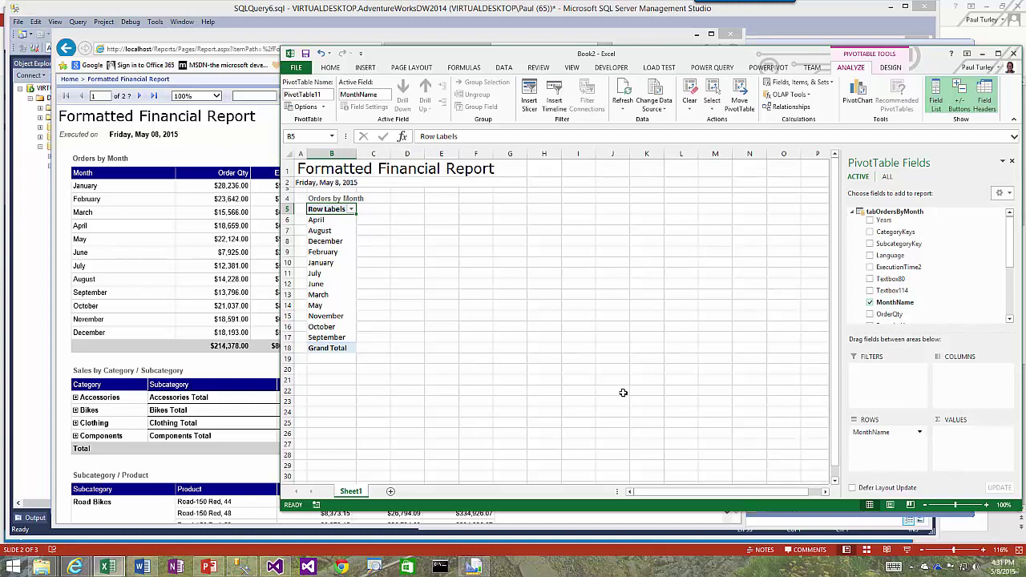
scroll(1015, 321, down, 1)
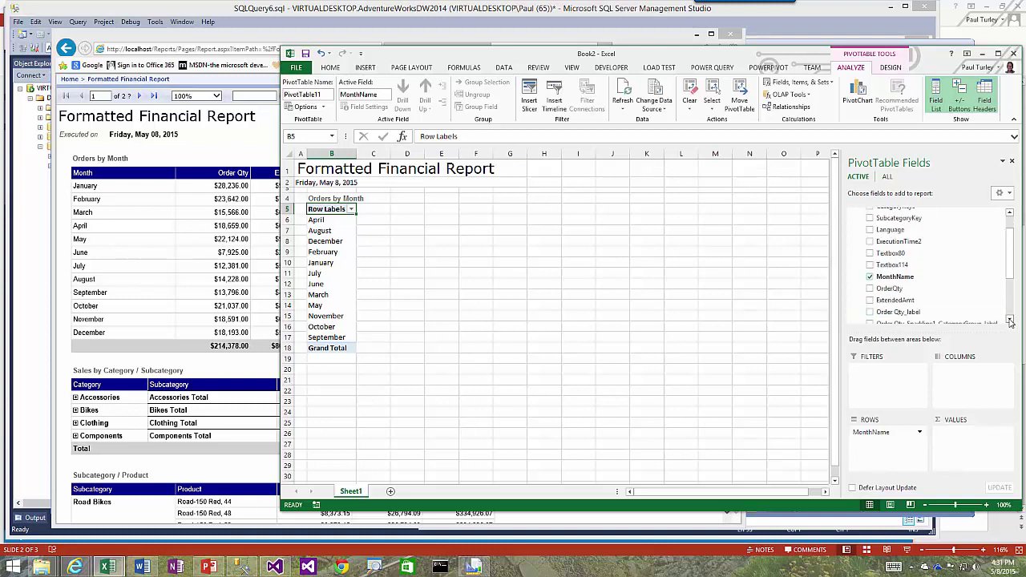
click(870, 280)
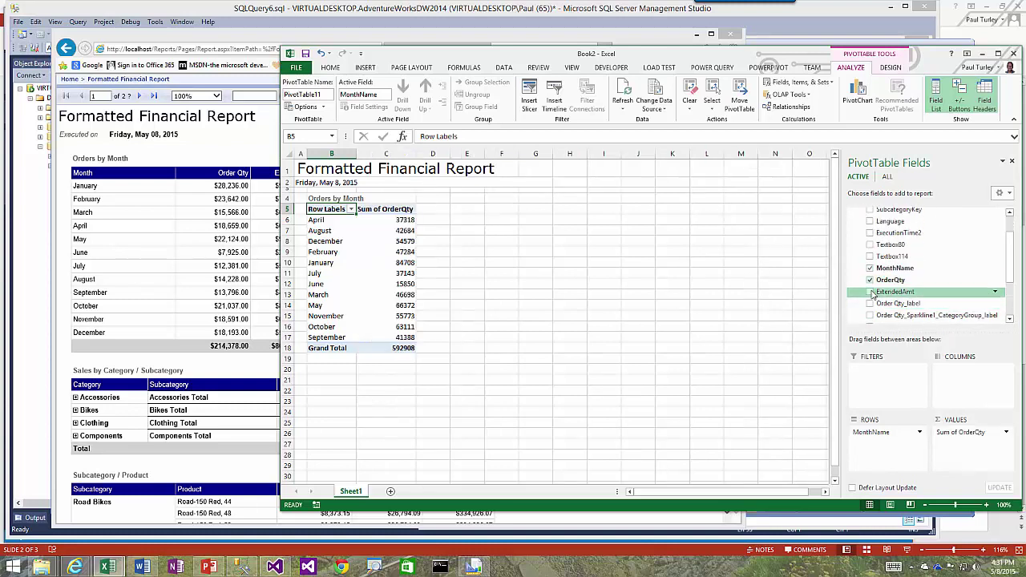
click(871, 292)
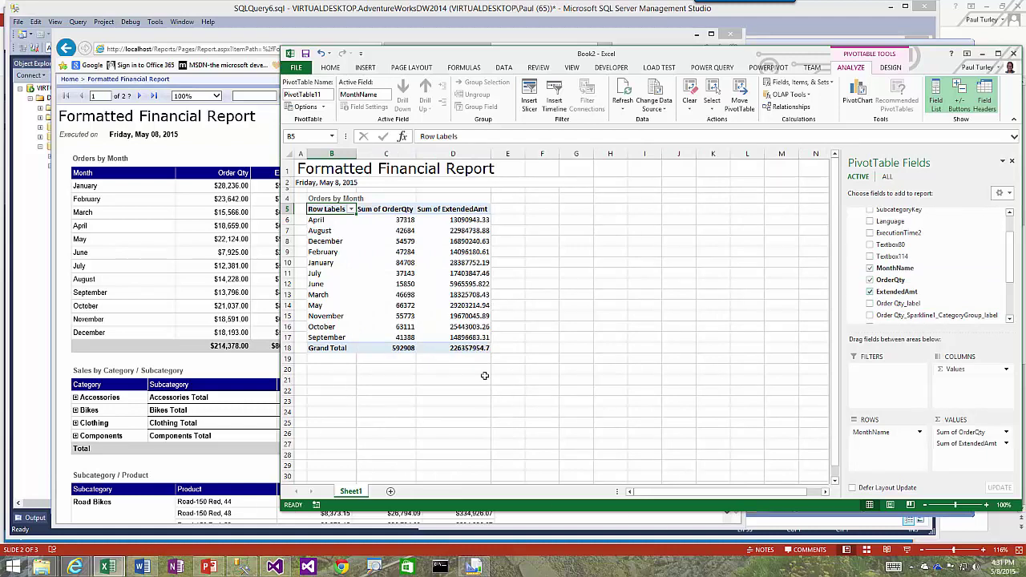
Step: Change the Row Labels header in cell B5 to Month
double_click(324, 208)
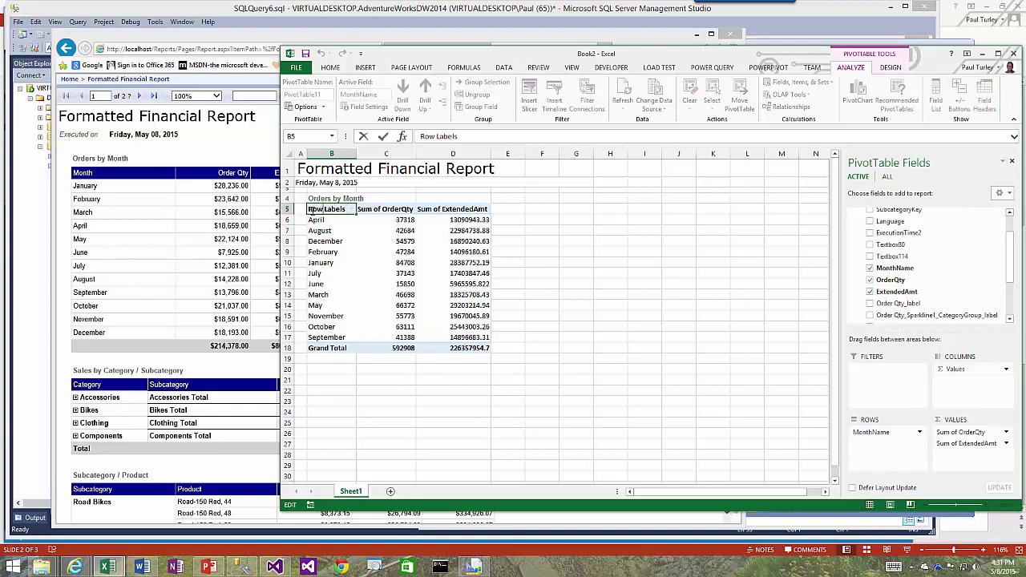
drag(309, 209, 345, 208)
text(Month)
key(Return)
Step: Rename Sum of OrderQty to Order Qty and format it as Number with 1000 separator and 0 decimals
double_click(391, 210)
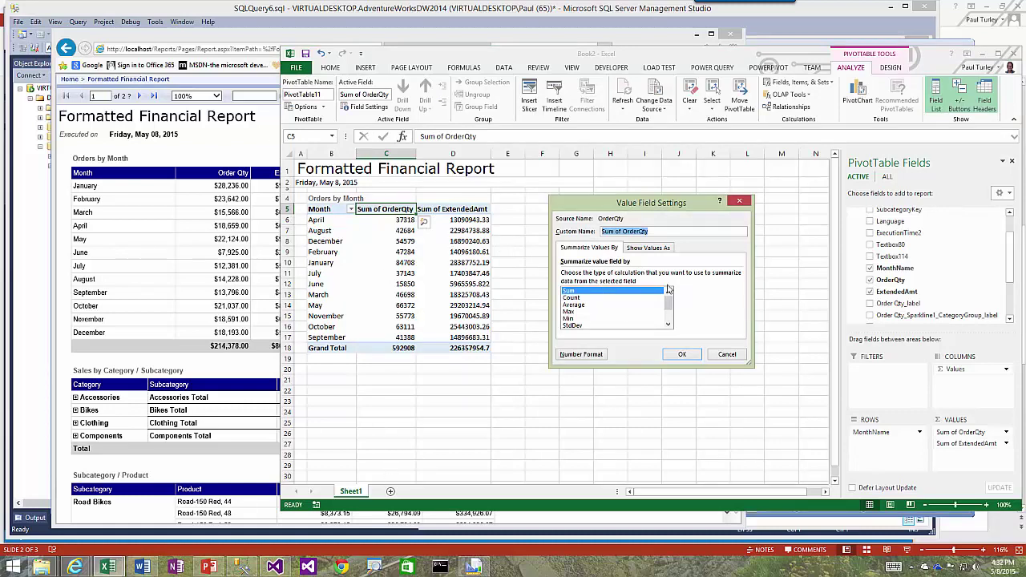
drag(624, 231, 544, 226)
key(Delete)
click(591, 355)
click(540, 219)
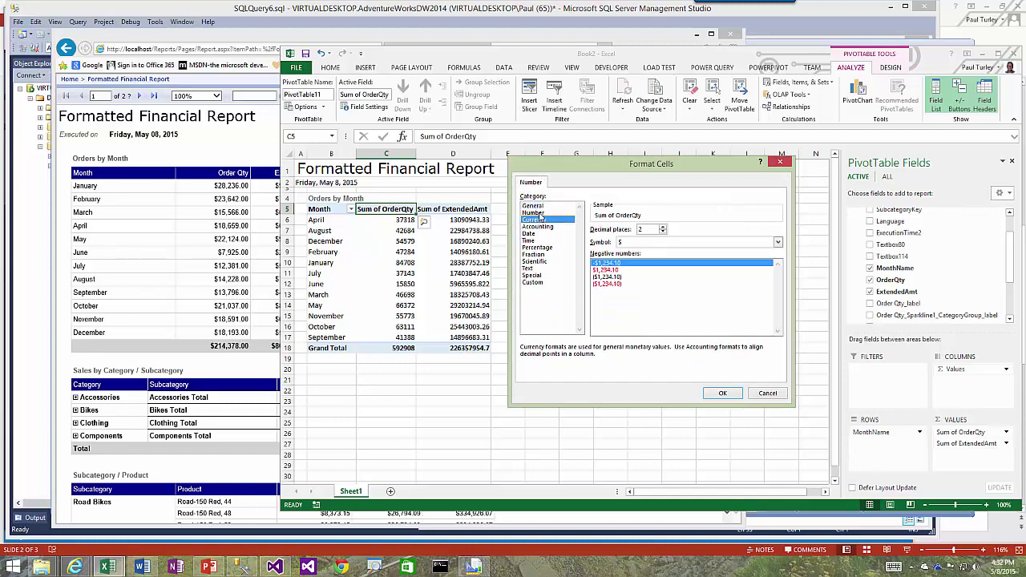
click(534, 212)
click(634, 242)
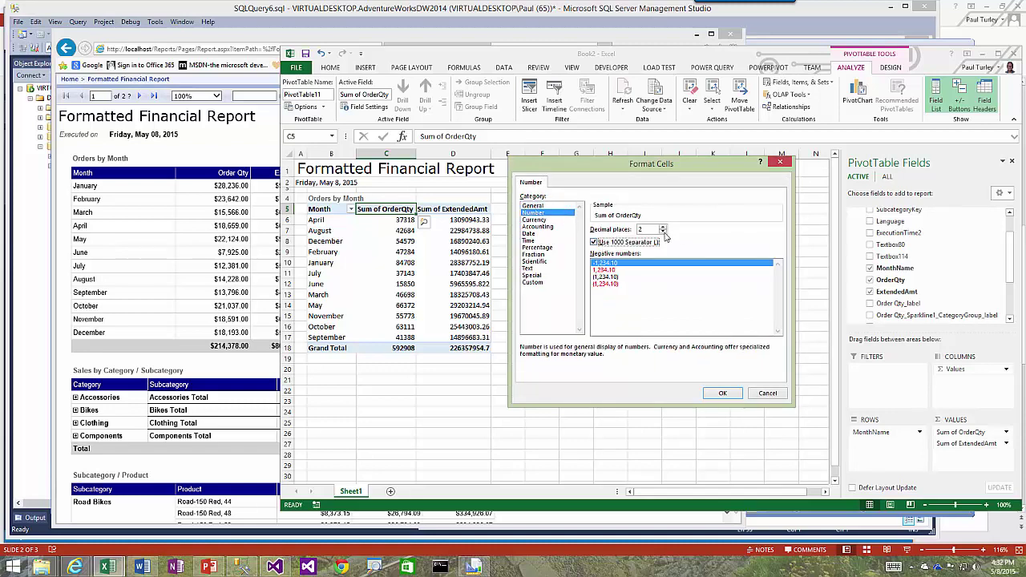
click(663, 232)
click(663, 232)
click(724, 394)
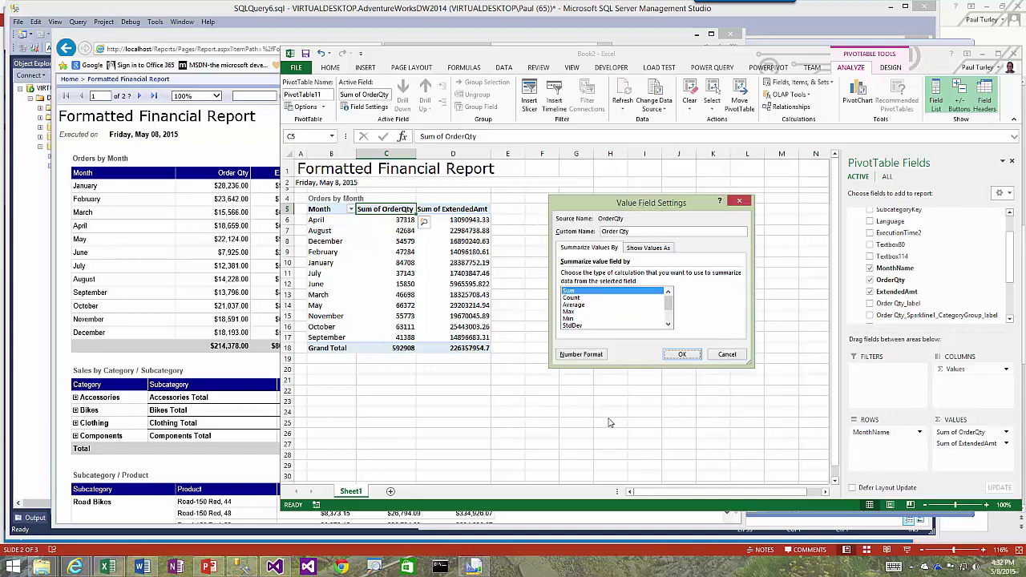
click(694, 357)
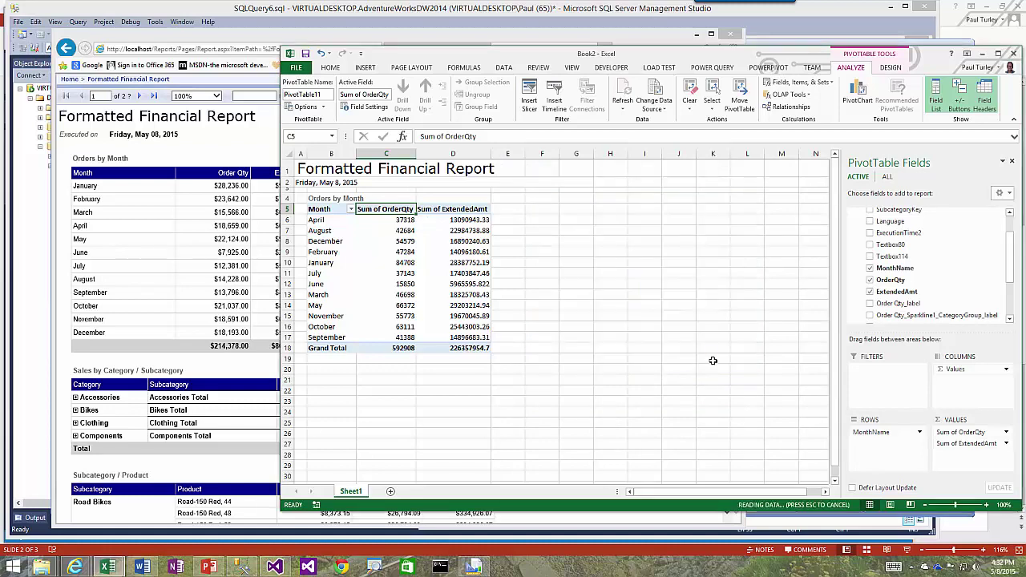
Step: Rename Sum of ExtendedAmt to Extended Amt with Currency number format
double_click(436, 209)
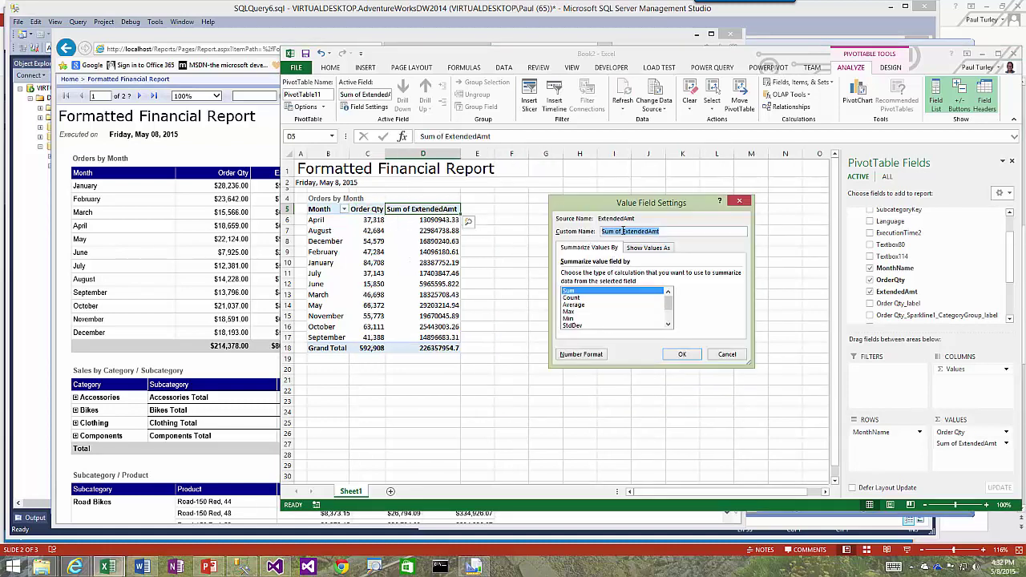
drag(622, 231, 563, 228)
key(Delete)
click(630, 230)
click(591, 354)
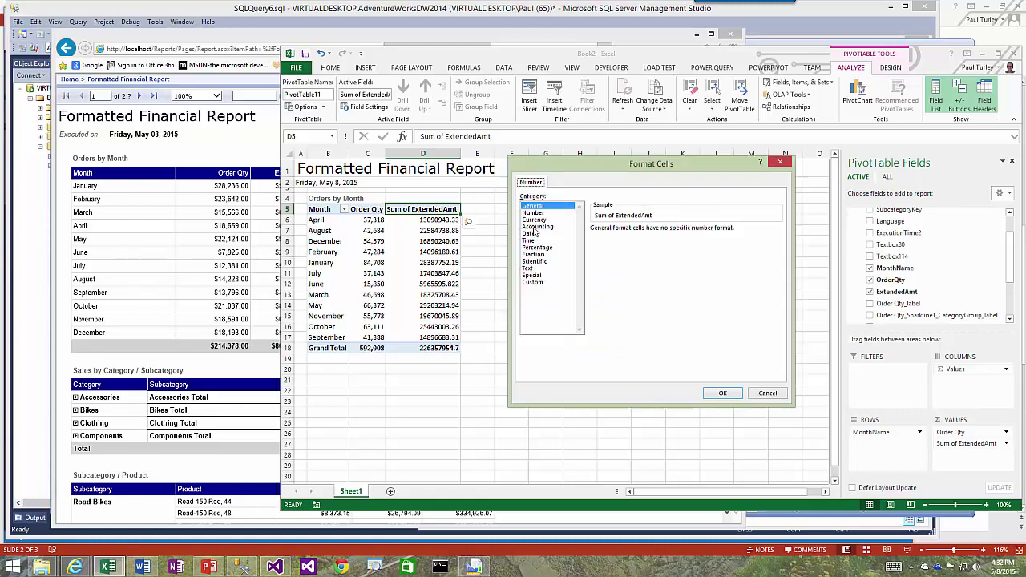
click(536, 219)
click(722, 392)
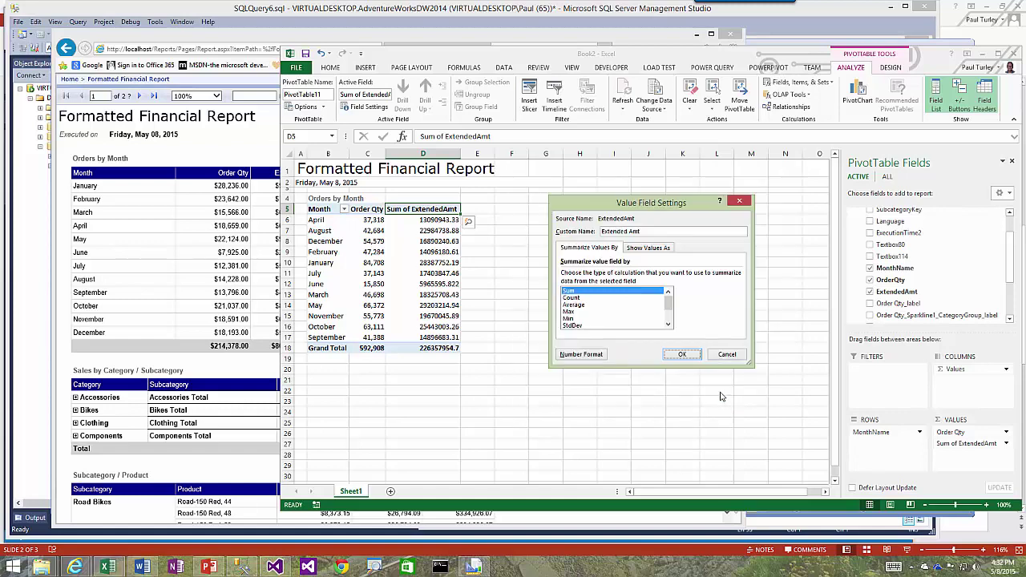
click(681, 356)
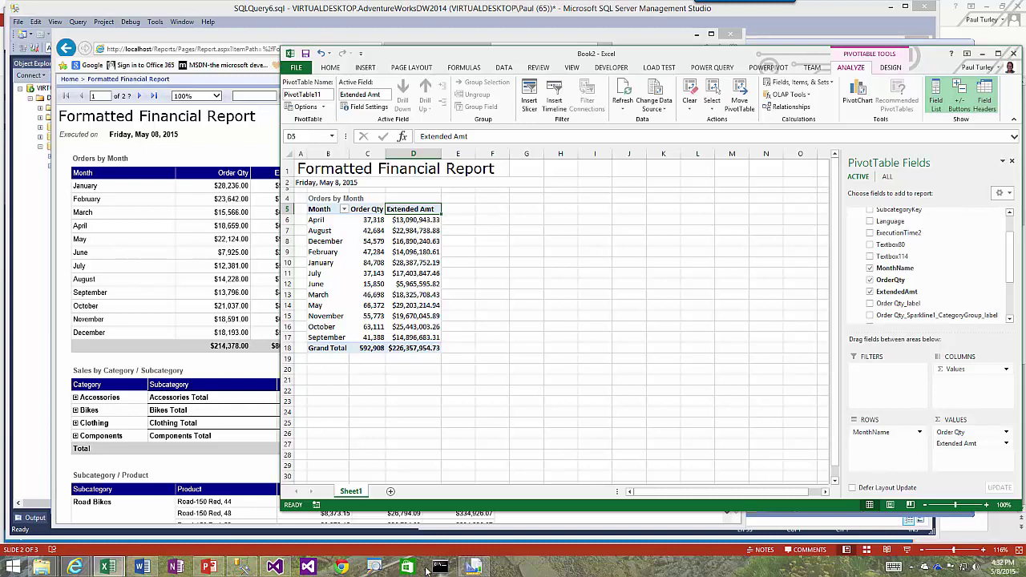
click(475, 567)
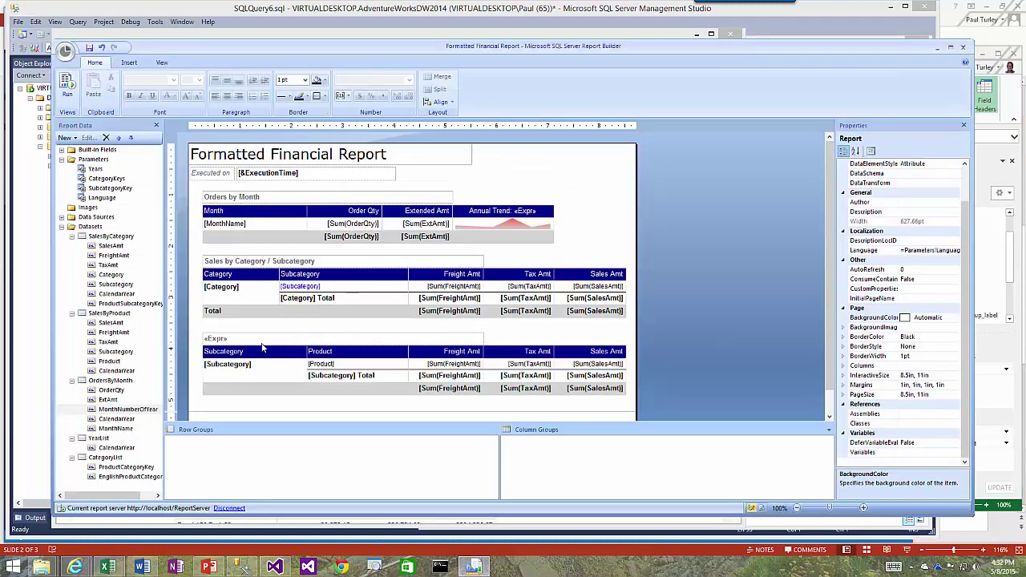
Step: Check the details group sorts by MonthNumberOfYear, then add MonthNumberOfYear to the Annual Trend sparkline
click(256, 224)
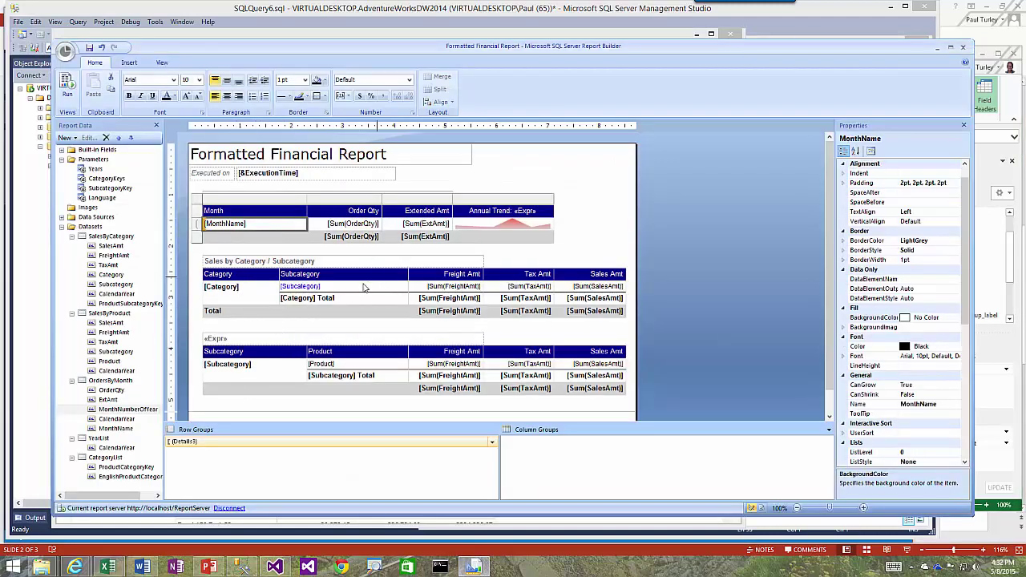
click(127, 410)
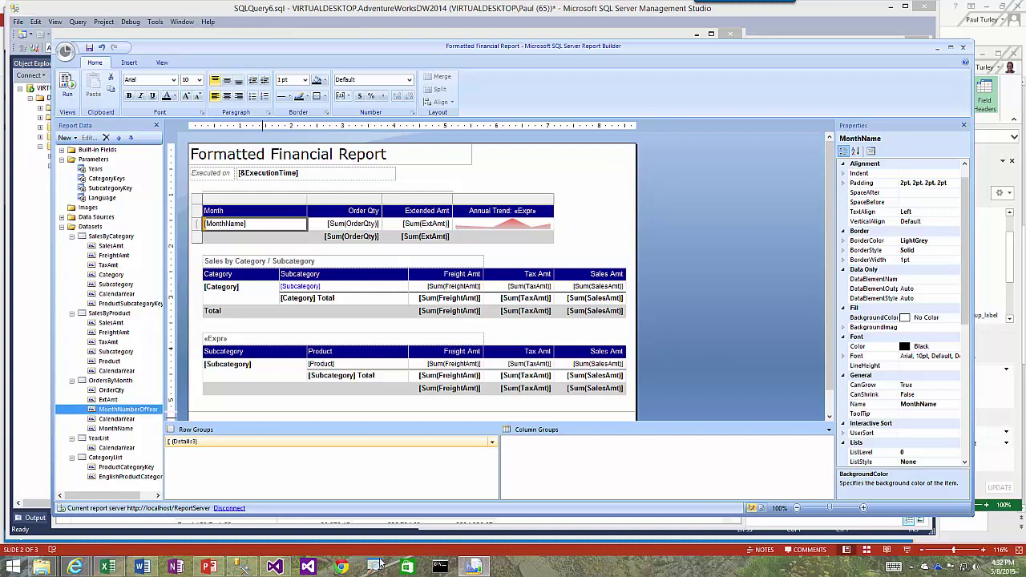
click(492, 443)
click(531, 497)
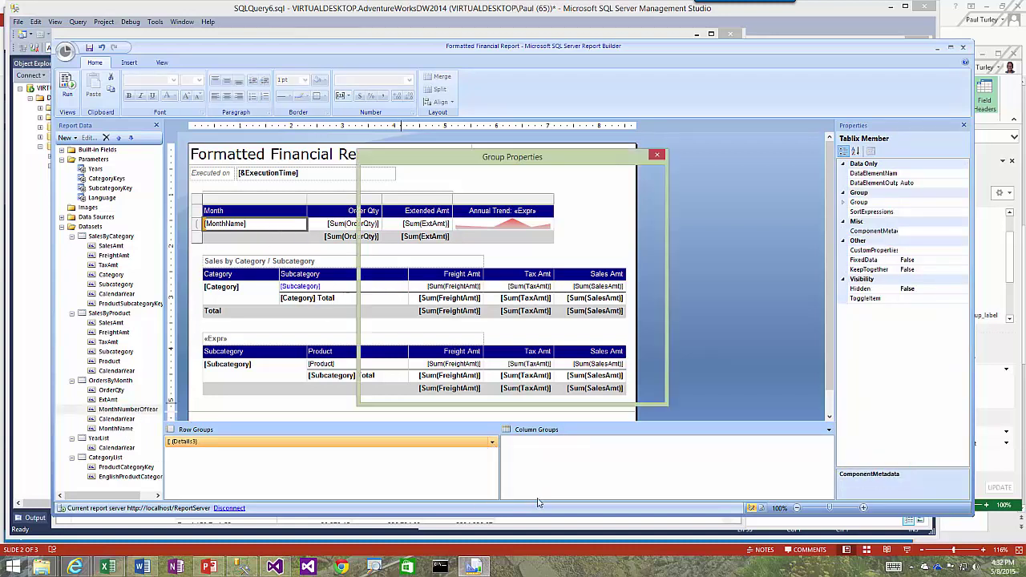
click(382, 205)
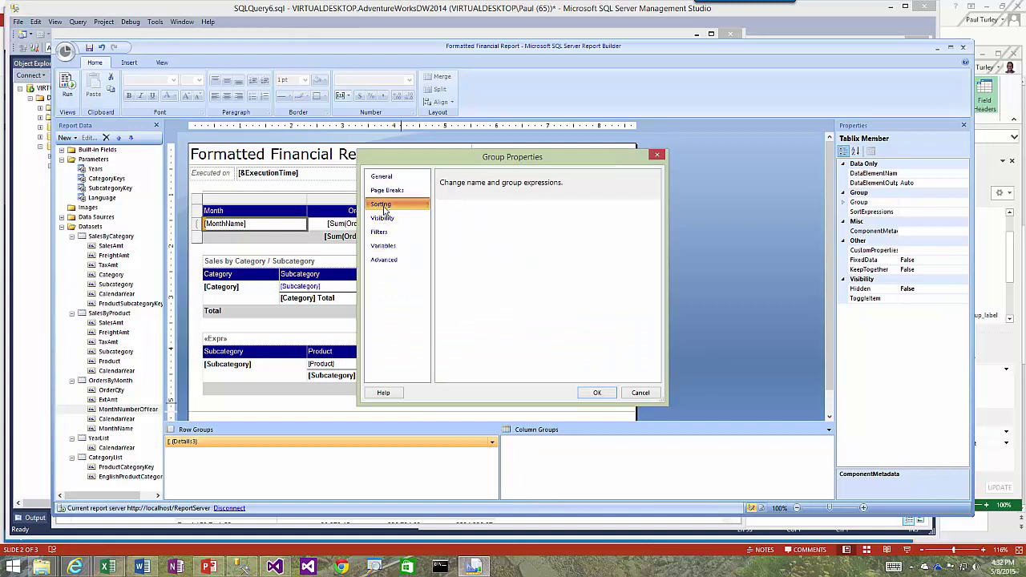
click(641, 392)
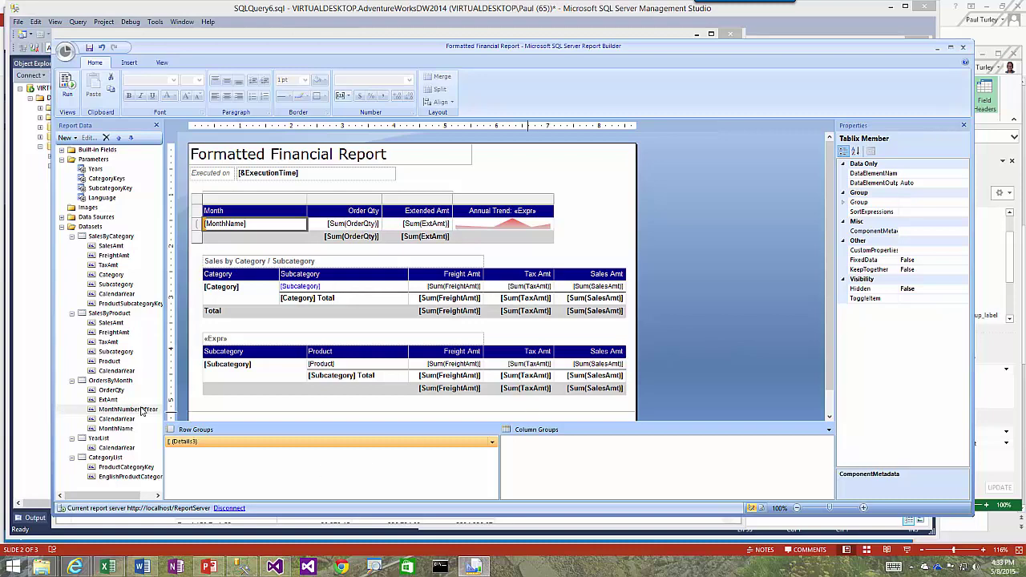
drag(142, 413, 533, 227)
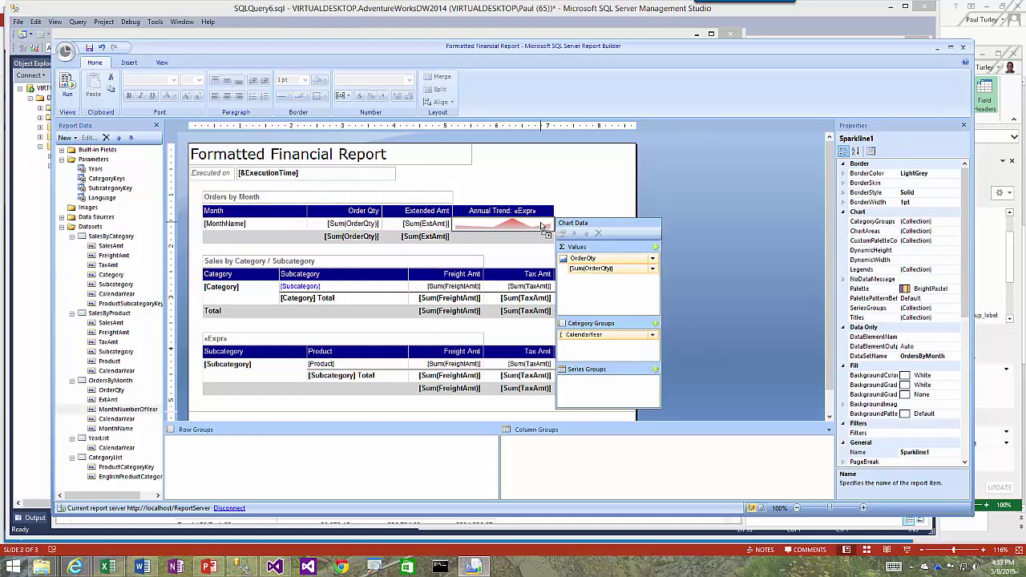
Step: Add MonthNumberOfYear as a new Orders by Month column with a blank header
click(580, 201)
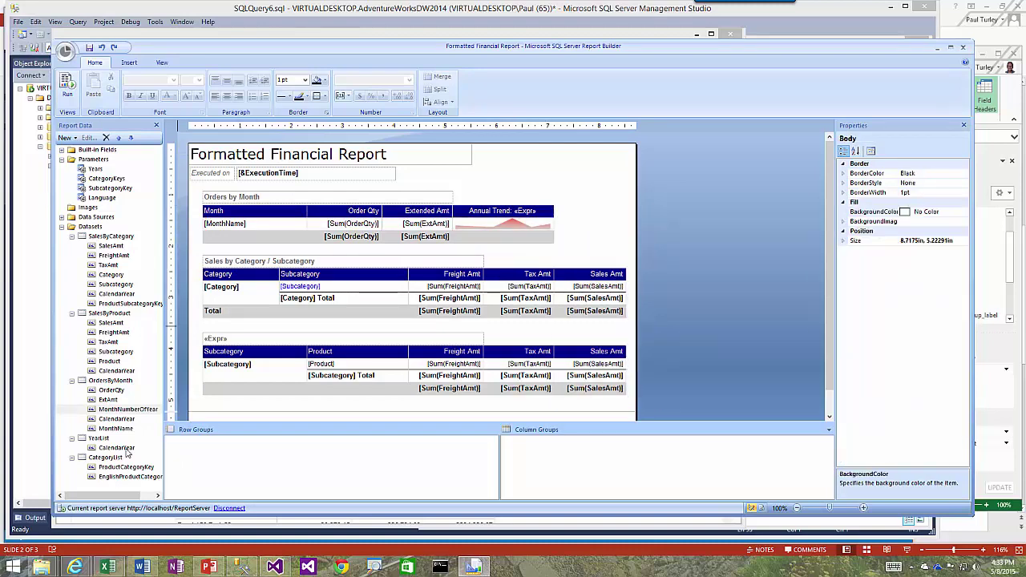
drag(128, 413, 598, 222)
double_click(577, 210)
key(BackSpace)
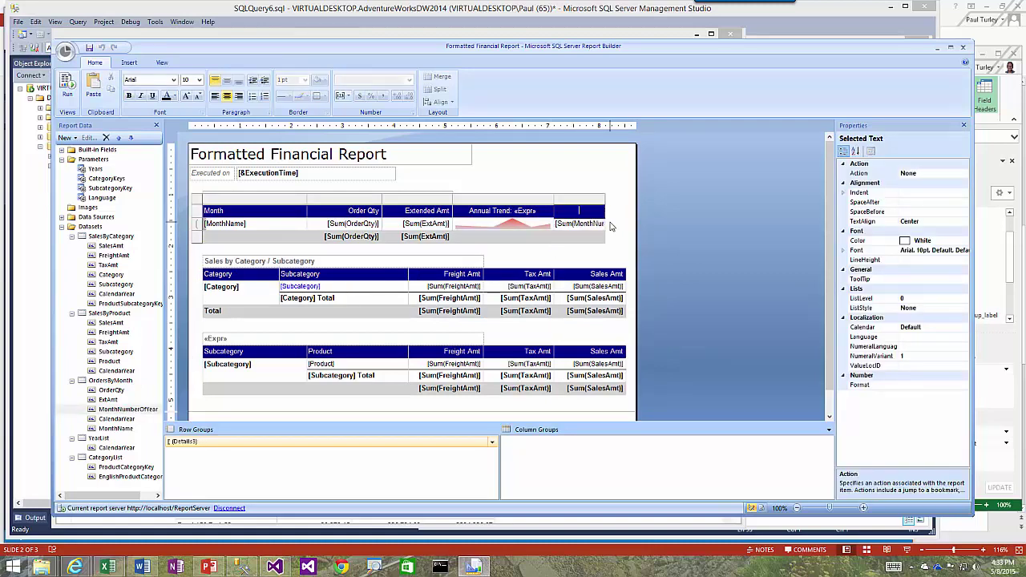
click(612, 225)
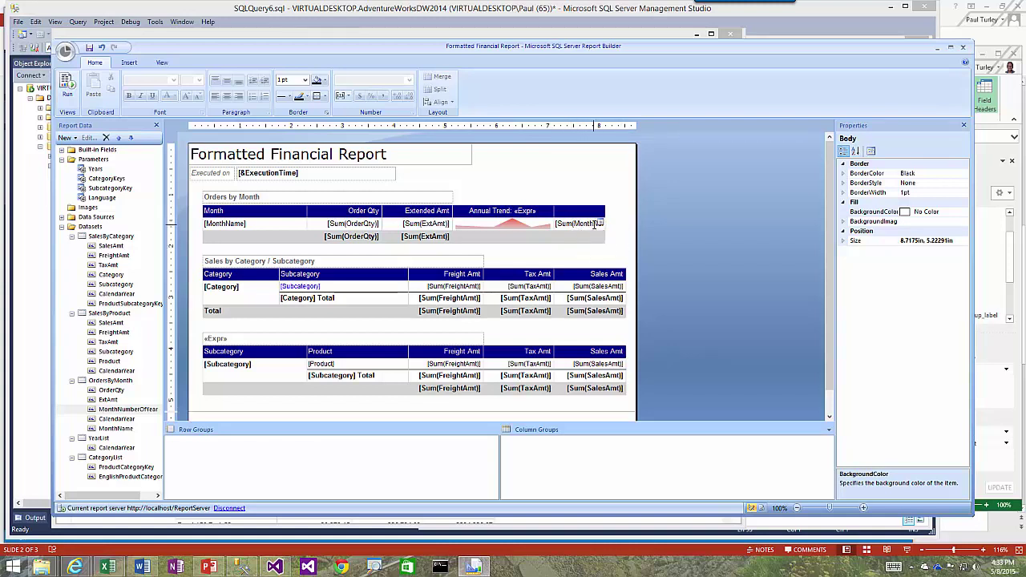
Step: Change the month number cell's expression to the unsummed =Fields!MonthNumberOfYear.Value
right_click(595, 225)
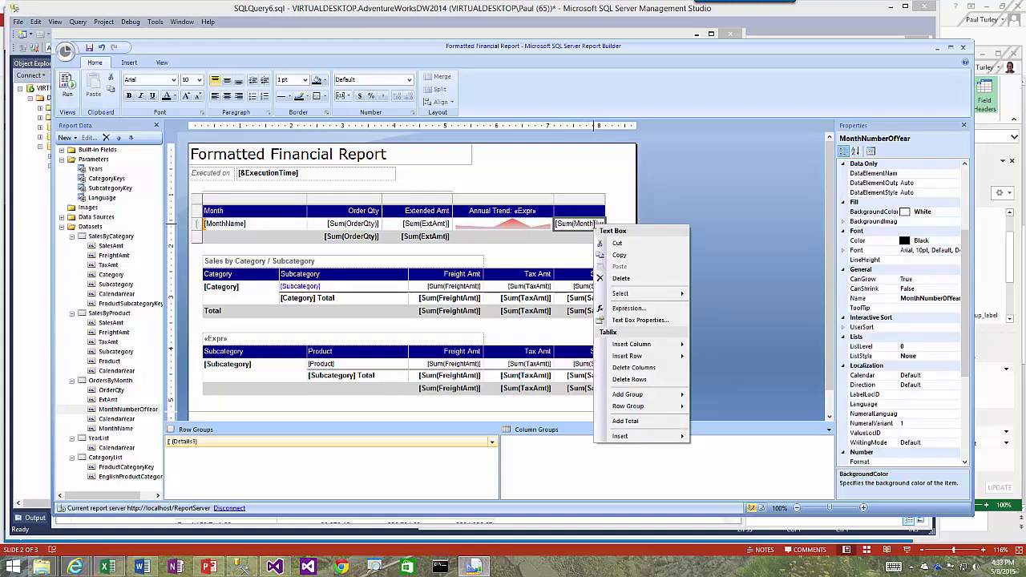
click(630, 297)
double_click(386, 153)
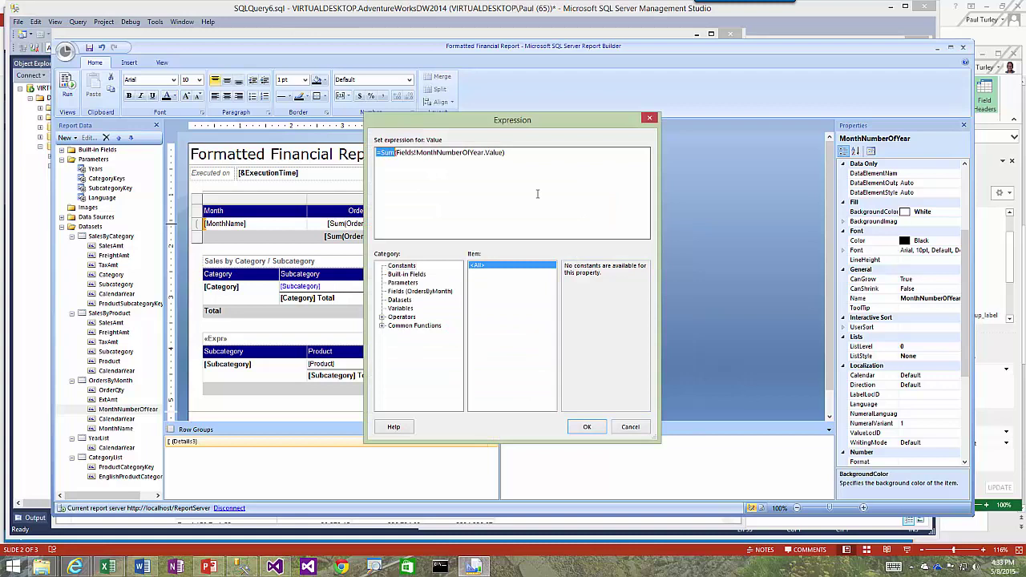
text(=)
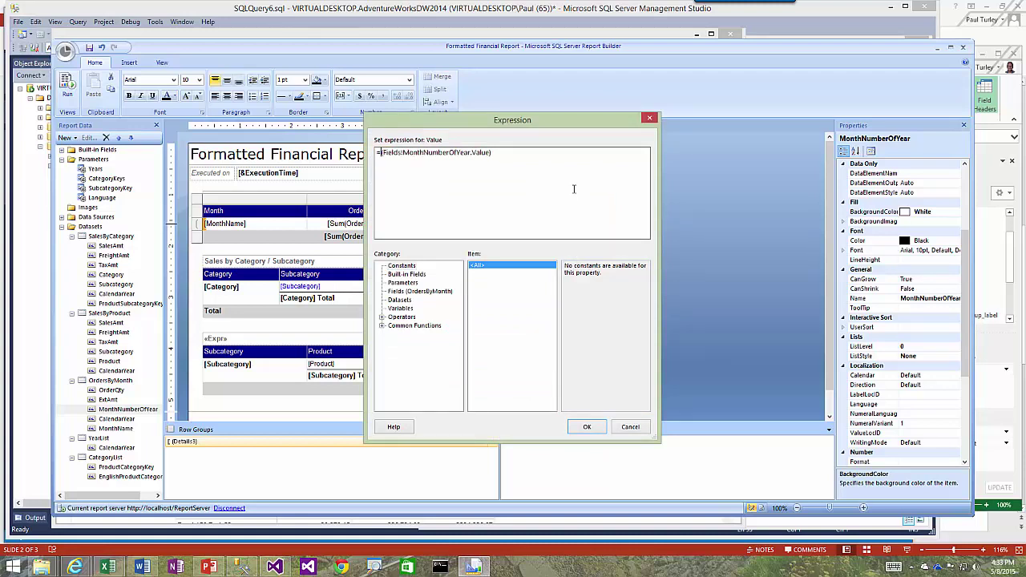
key(Delete)
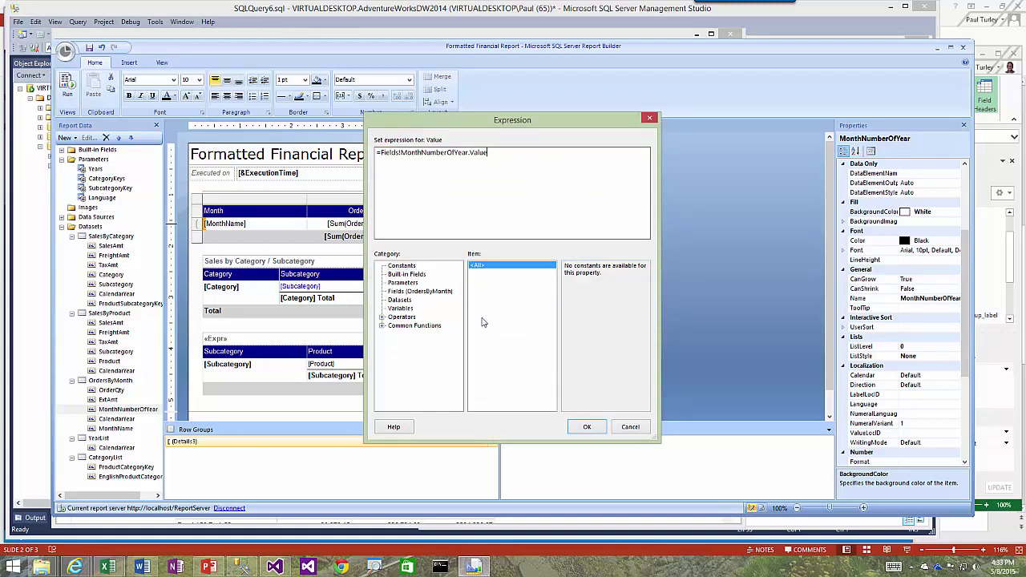
click(587, 427)
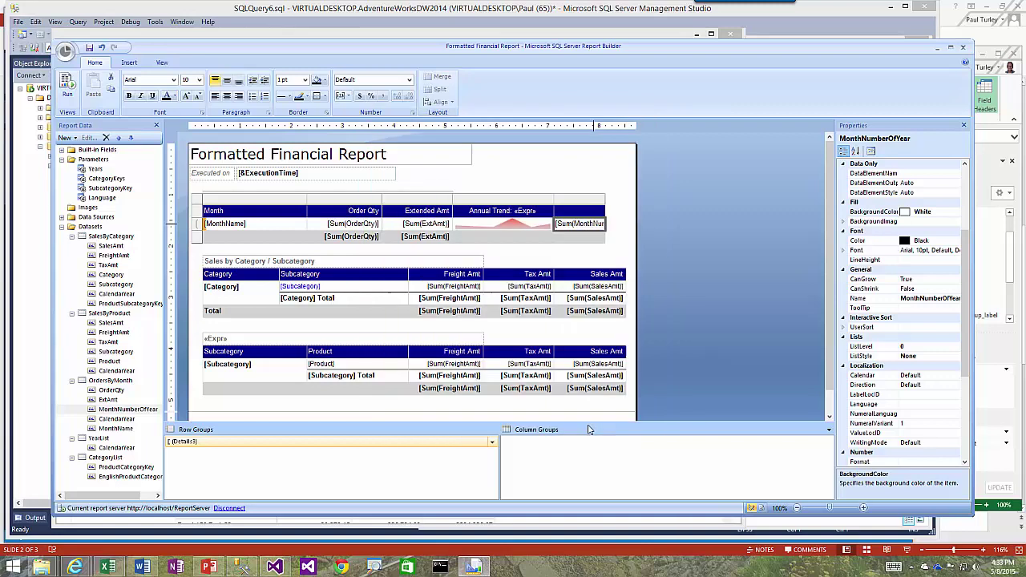
click(674, 255)
click(590, 237)
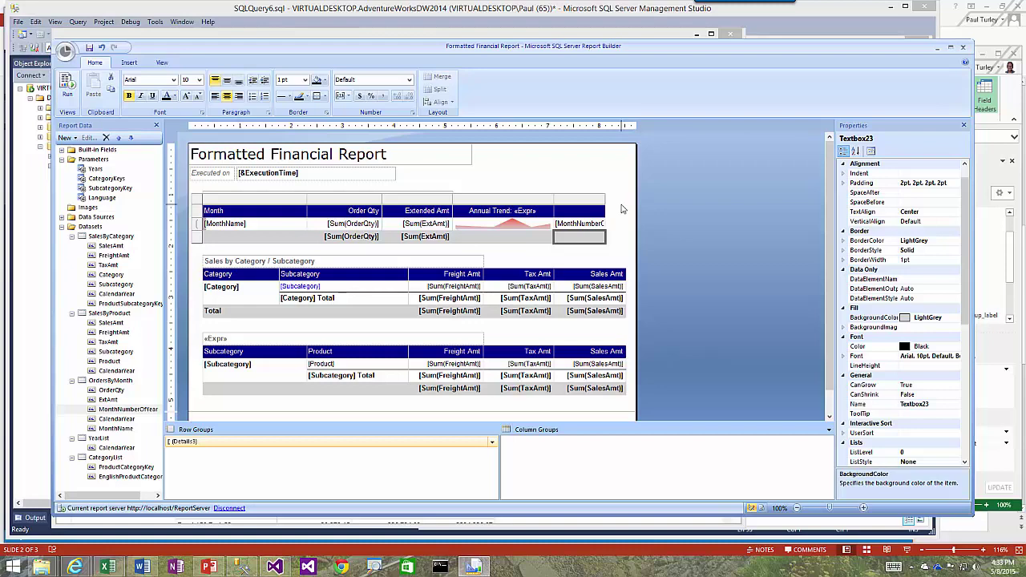
click(584, 225)
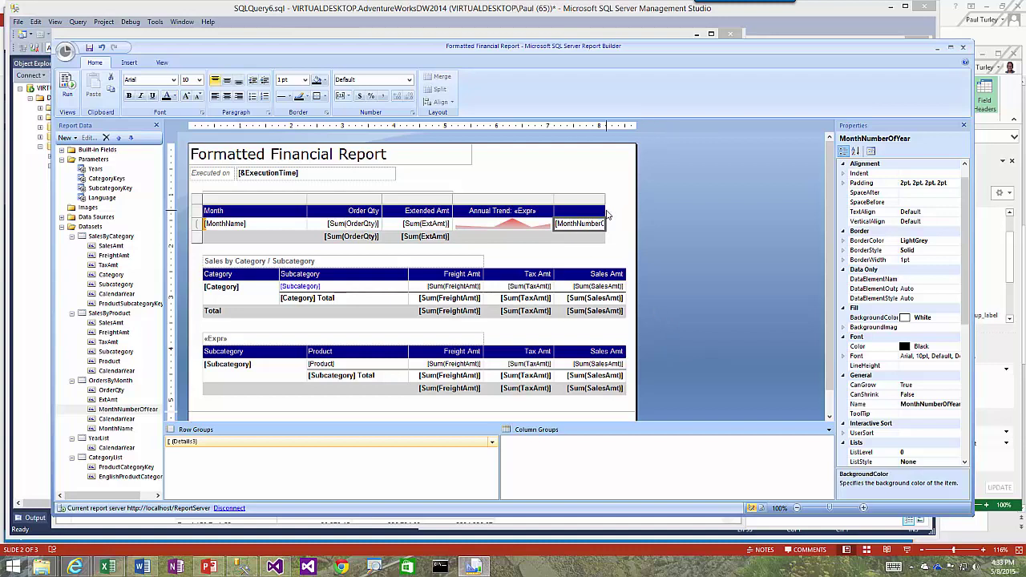
click(624, 245)
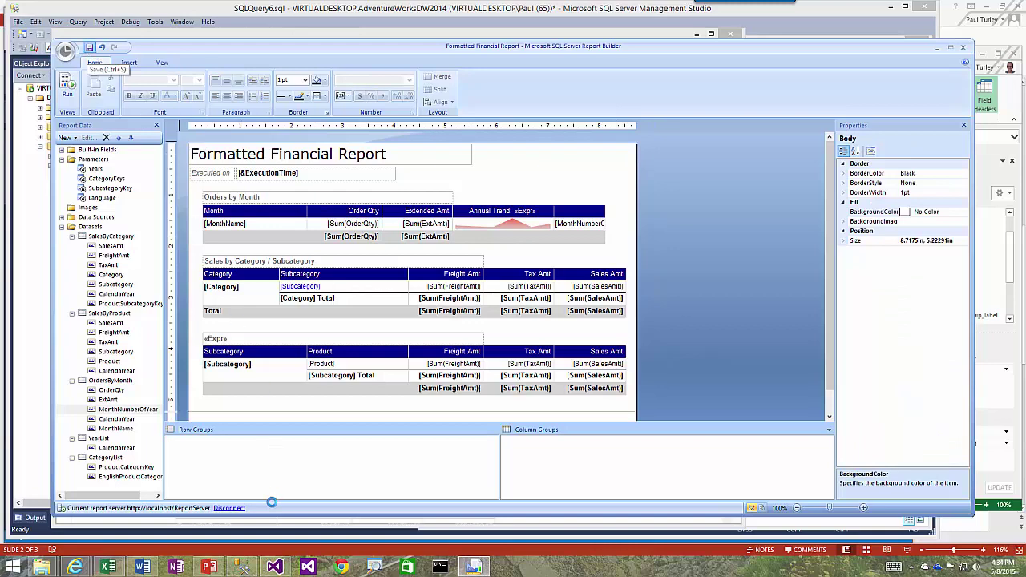
Step: Rerun the Formatted Financial Report so it shows the new month number column
mouse_move(75, 566)
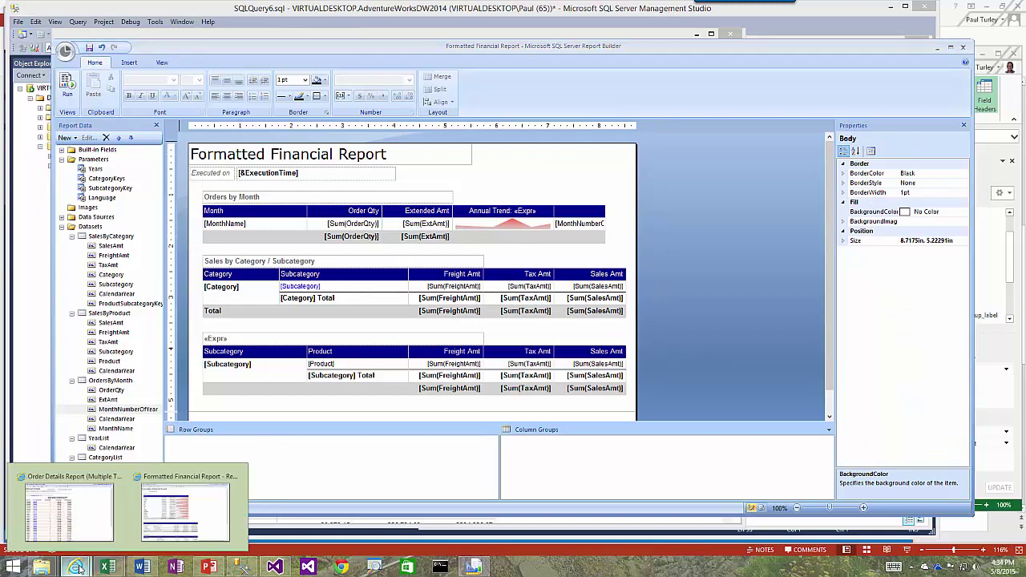
click(197, 505)
click(351, 97)
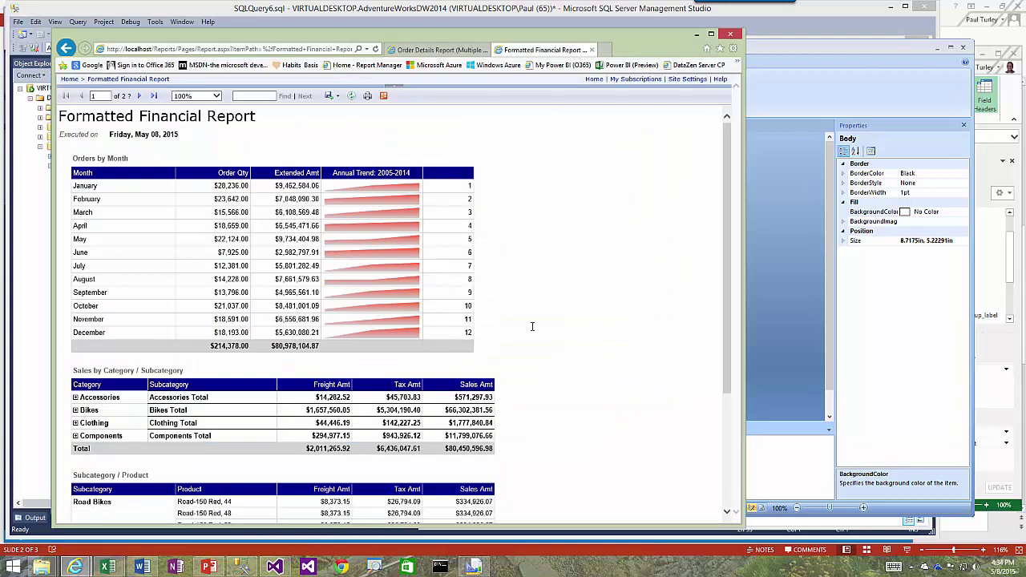
Step: Export the report as a data feed to Downloads, replacing the existing .atomsvc file
click(383, 95)
click(589, 512)
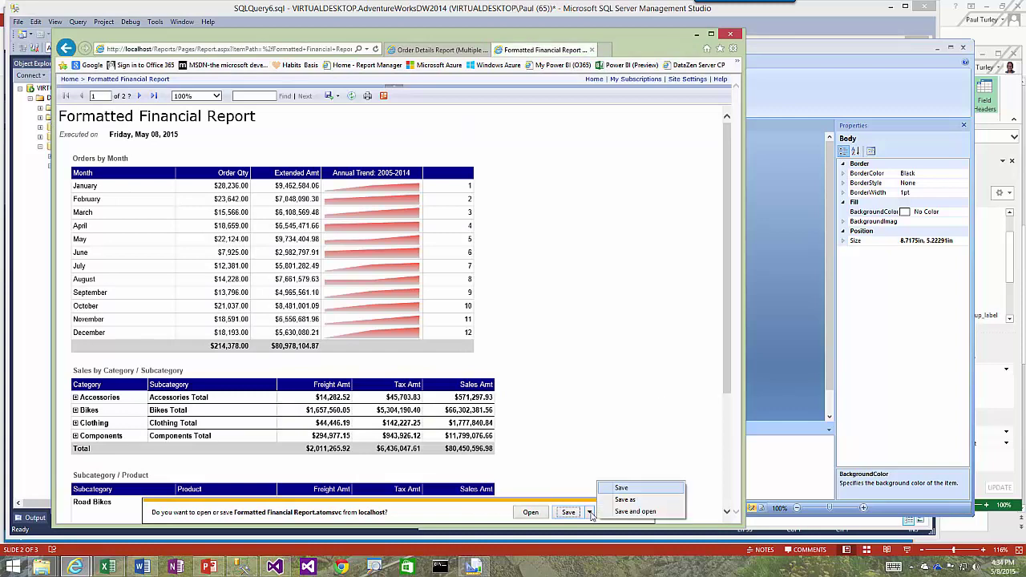
click(630, 501)
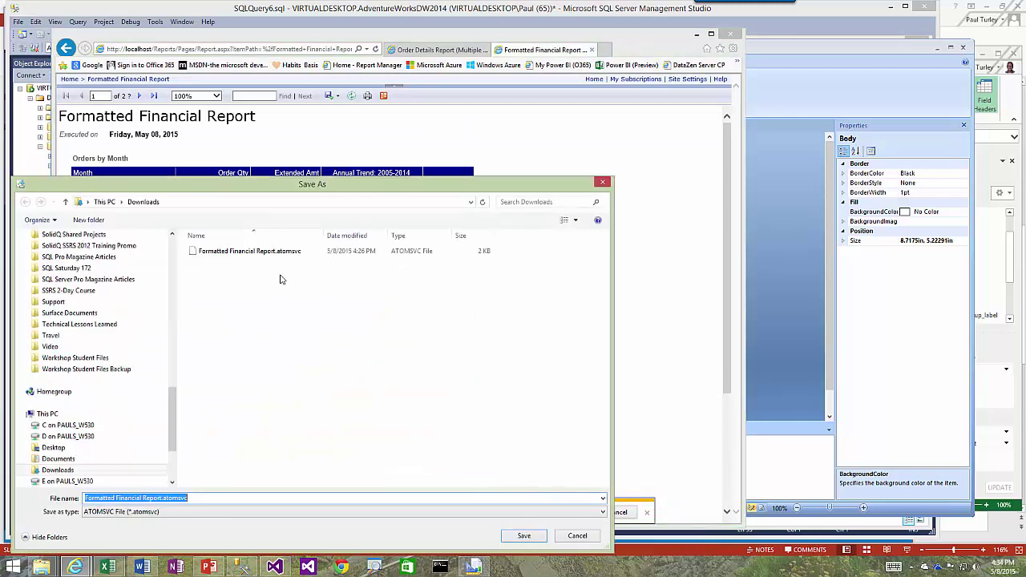
key(Return)
click(542, 285)
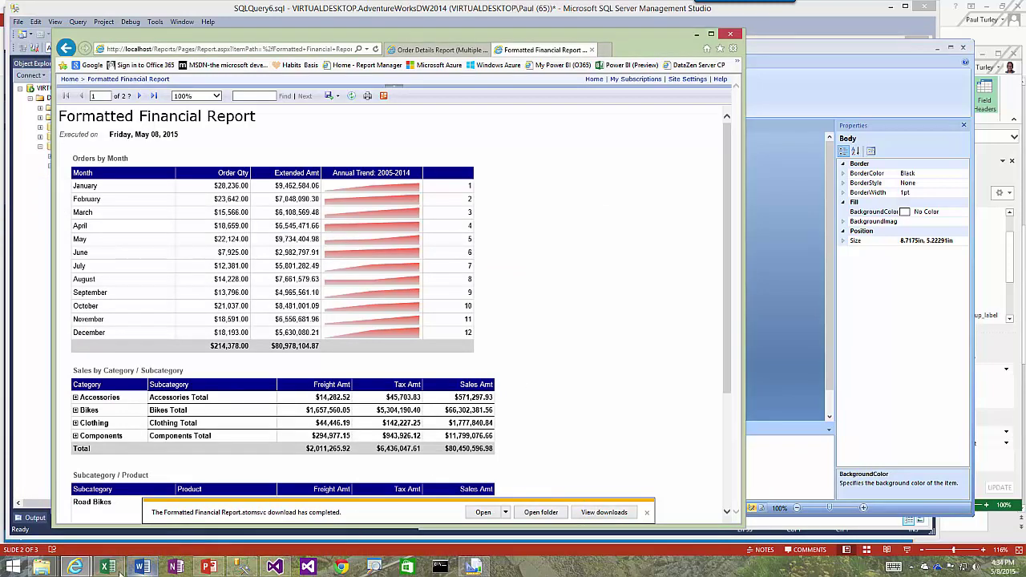
Step: Add MonthNumberOfYear to the Book2 PivotTable and hide its column E
mouse_move(117, 570)
click(178, 529)
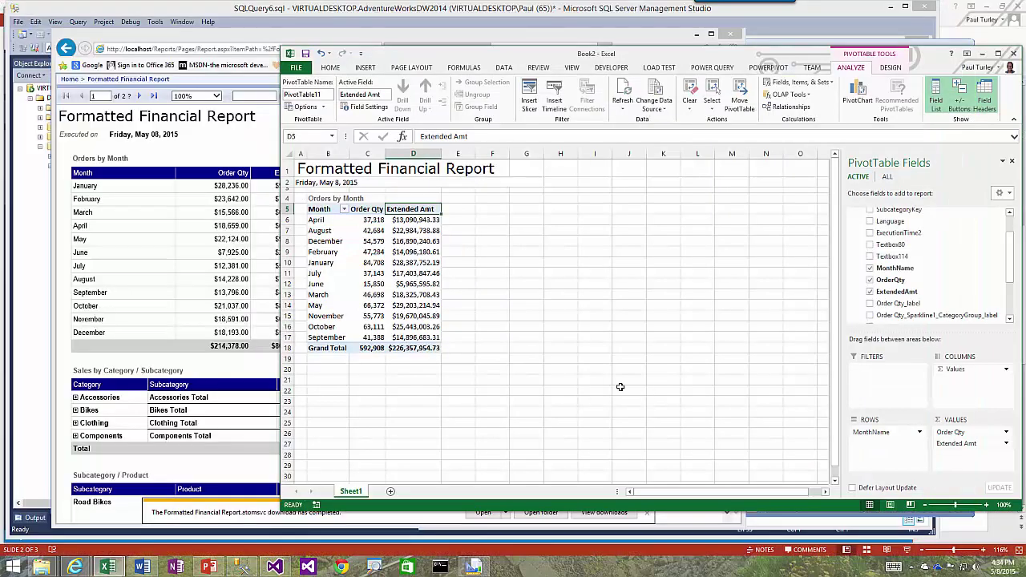
click(504, 68)
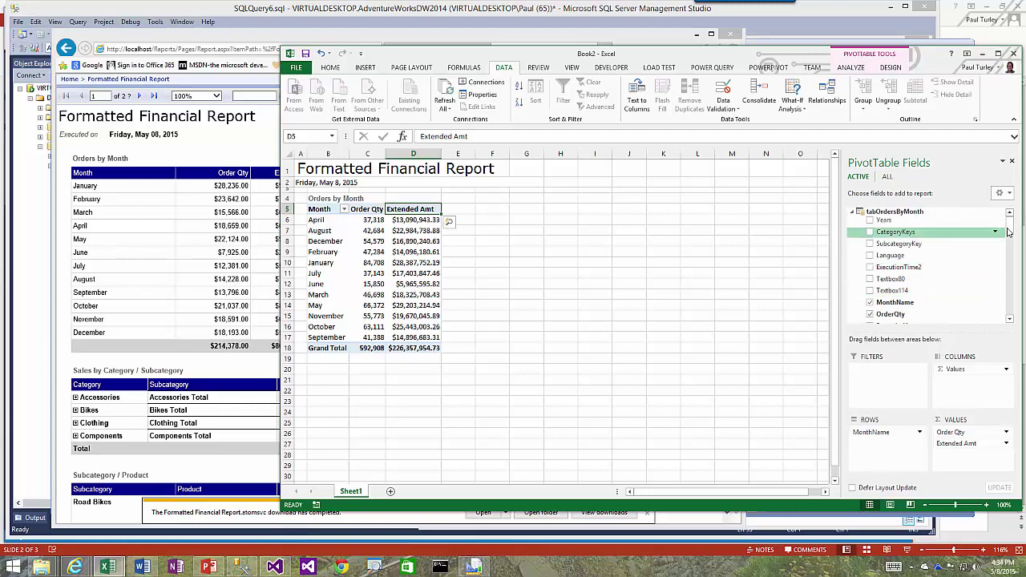
drag(1010, 227, 1010, 243)
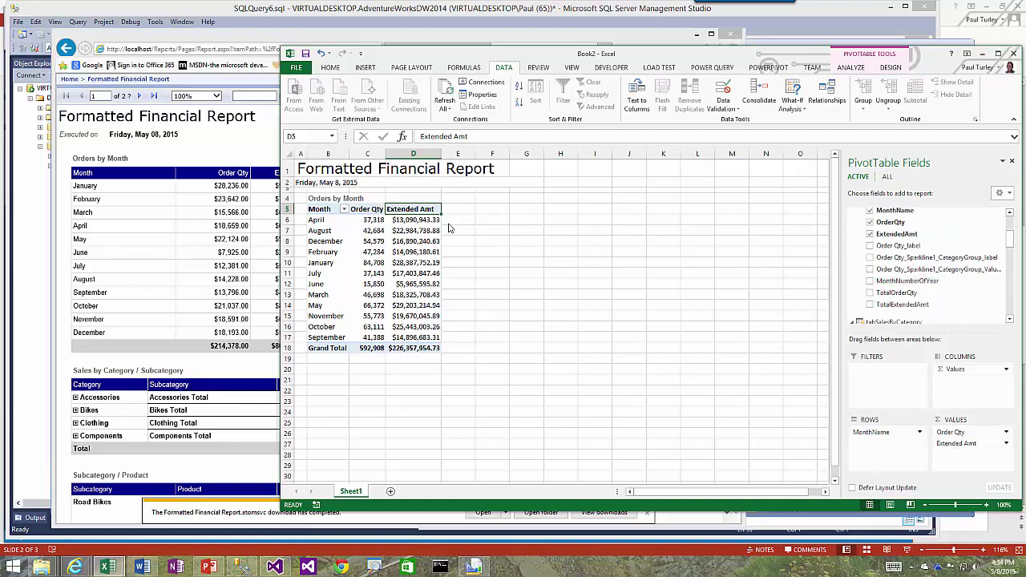
click(870, 282)
click(515, 153)
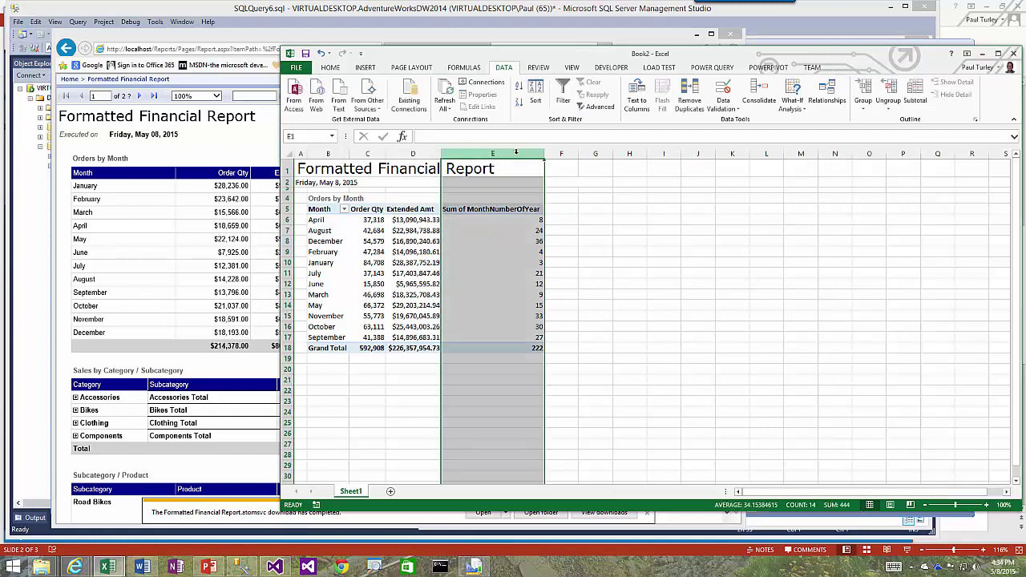
right_click(516, 152)
click(546, 295)
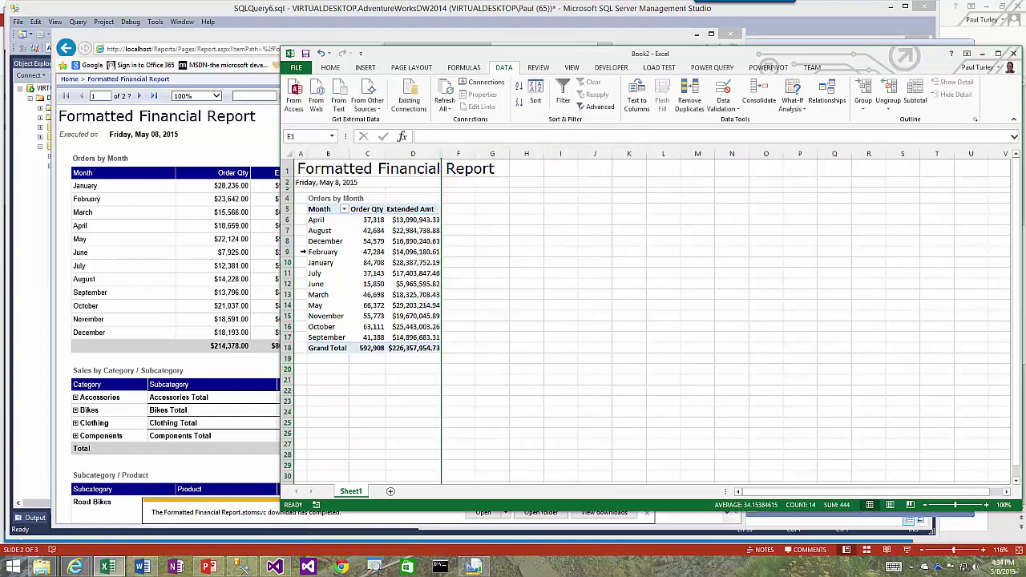
Step: Sort the Month labels ascending by Sum of MonthNumberOfYear
click(343, 209)
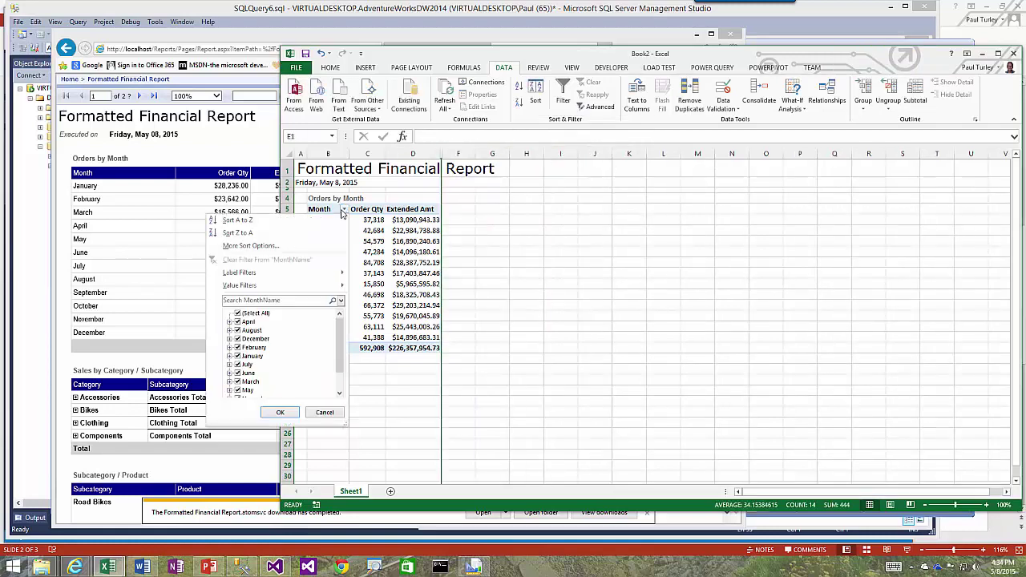
click(265, 245)
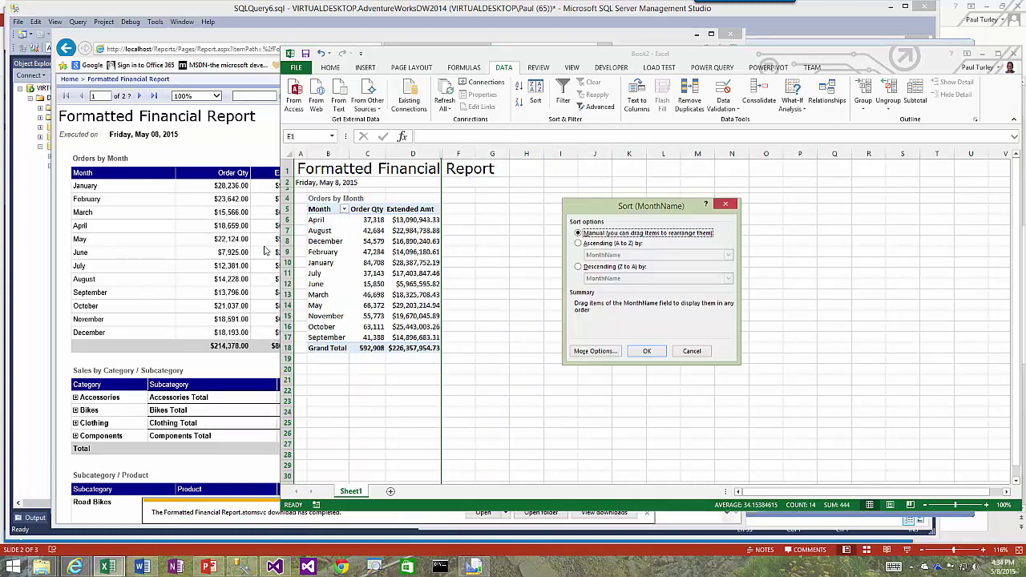
click(608, 244)
click(728, 255)
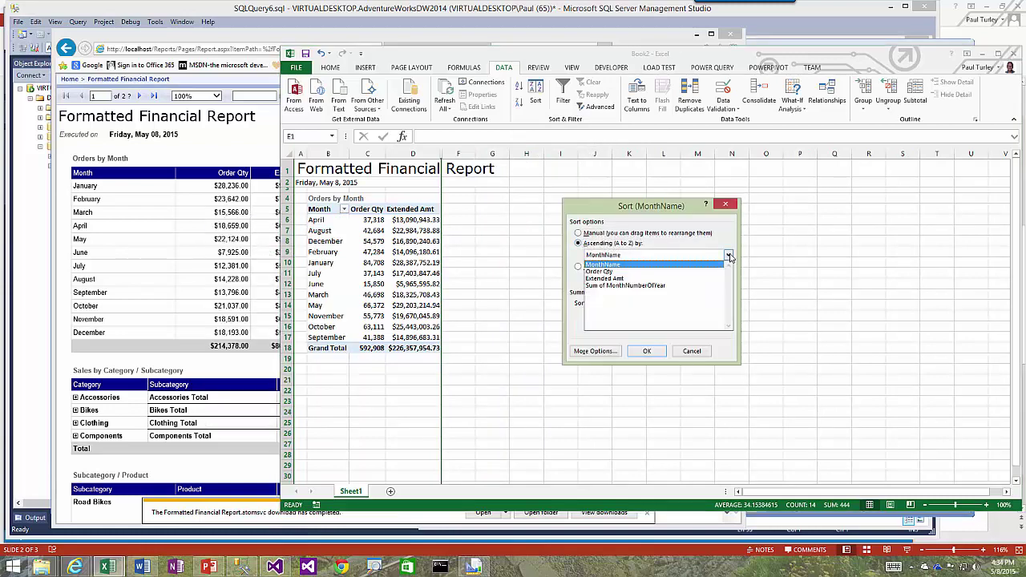
click(658, 285)
click(647, 351)
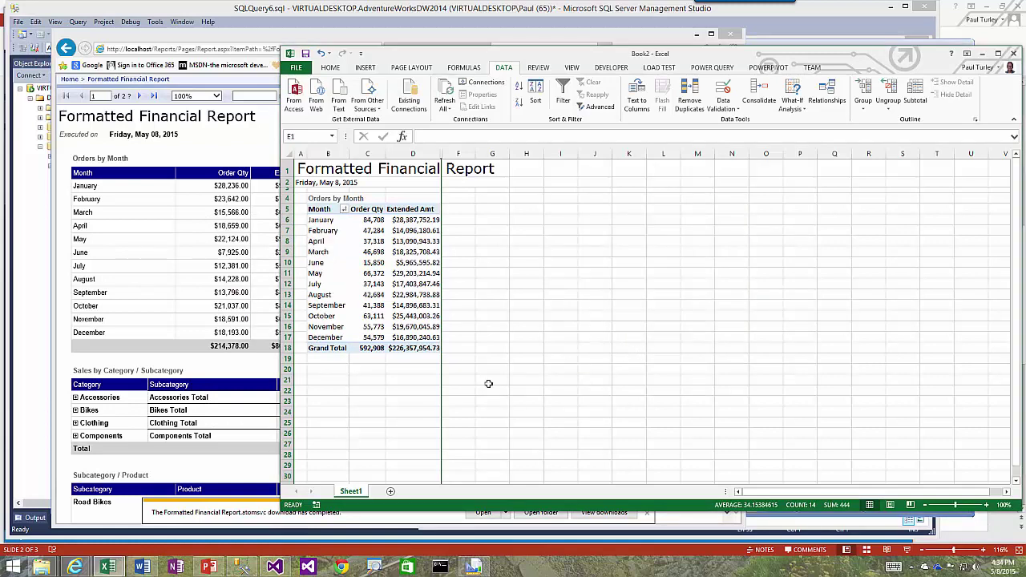
click(487, 358)
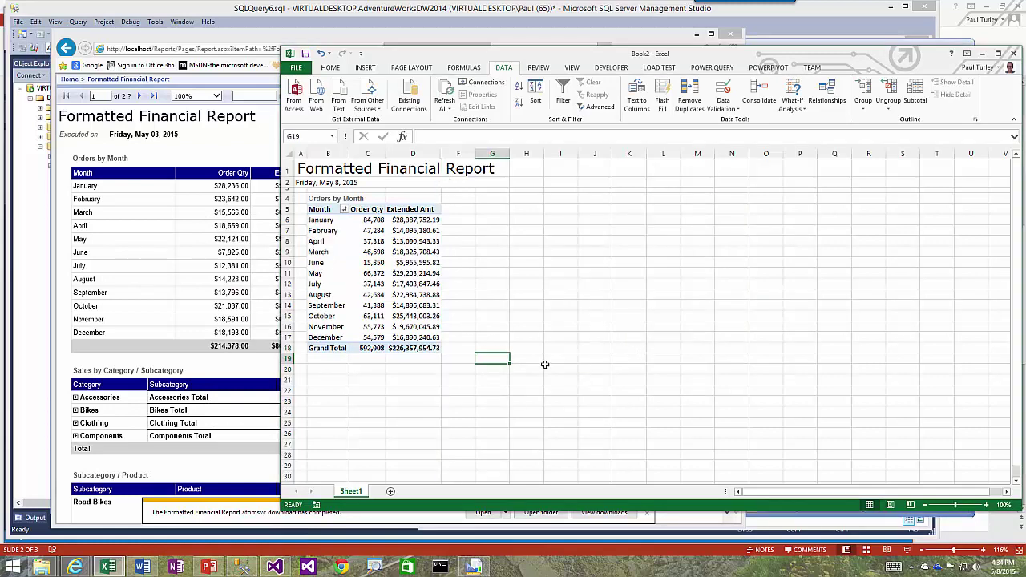
Step: Rename the Sheet1 tab to 'Orders by Month'
double_click(353, 491)
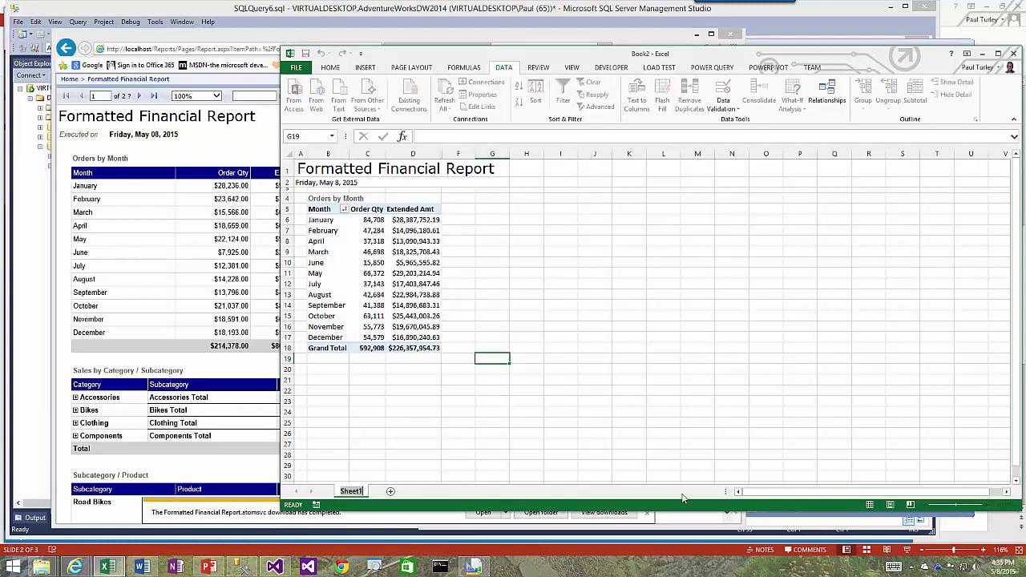
text(Orders by Month)
key(Return)
click(486, 194)
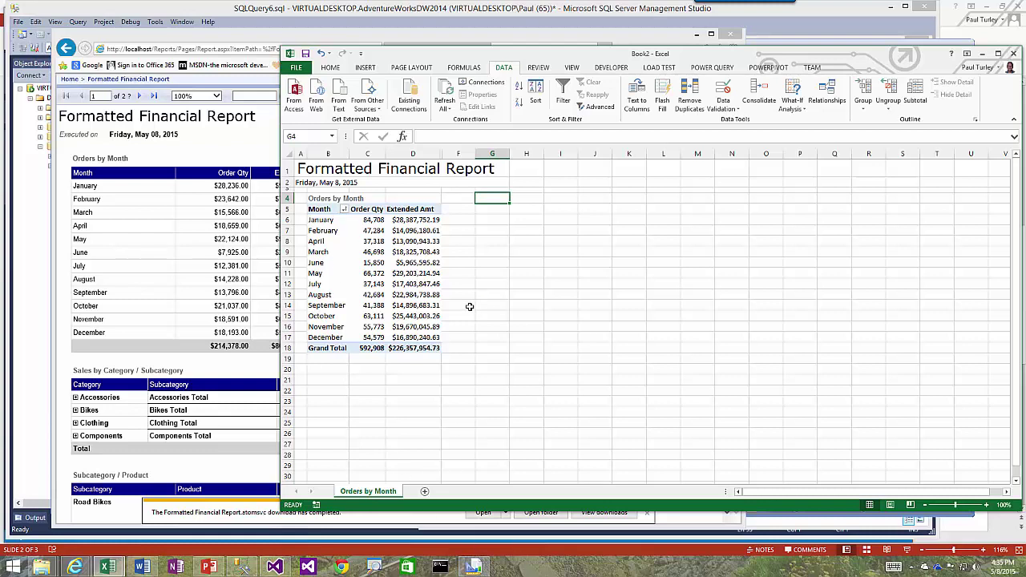
Step: Close the browser's download-completed bar and return to the Book2 workbook
click(69, 362)
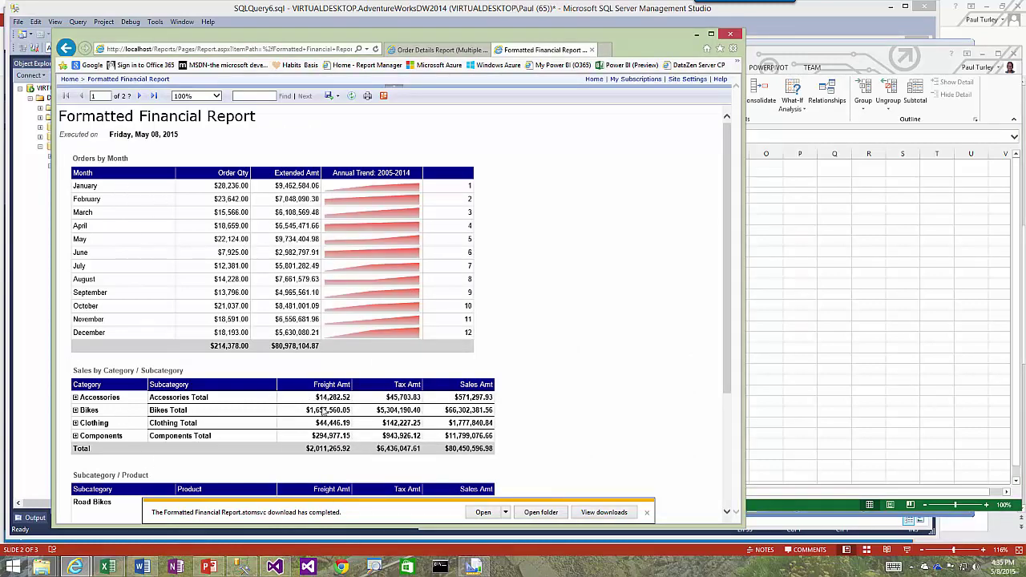
click(646, 513)
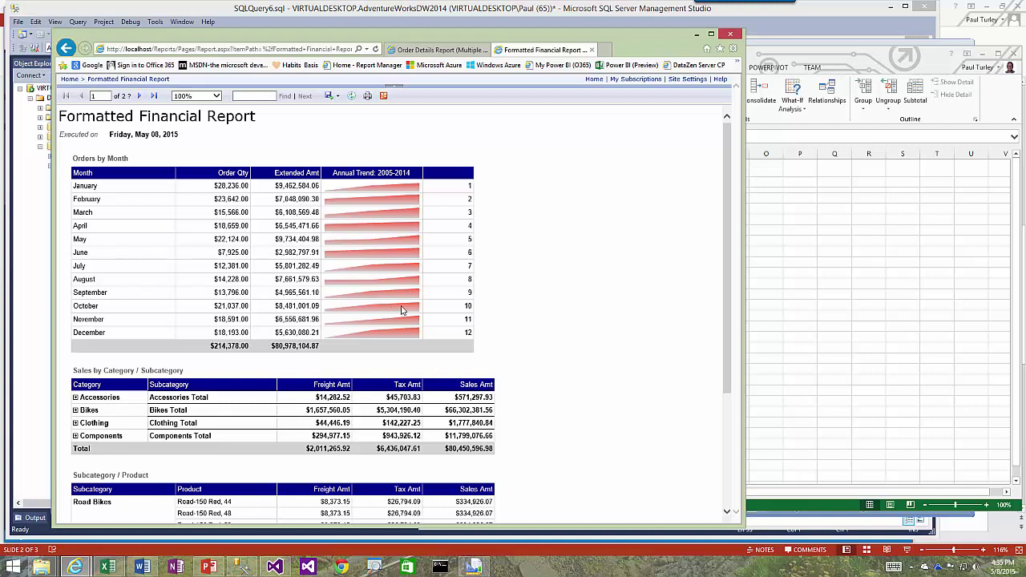
click(849, 54)
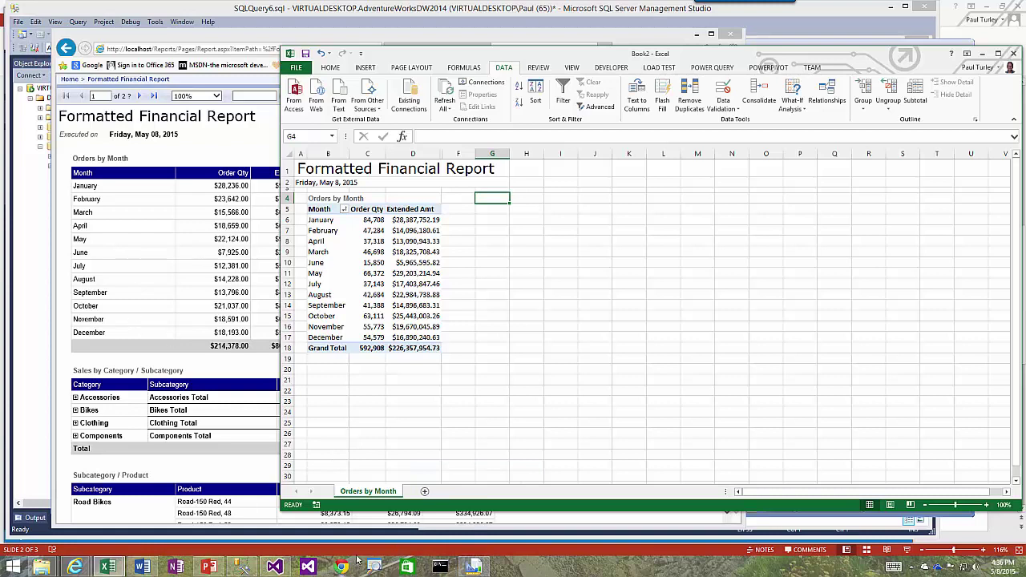
Step: Make a copy of the Orders by Month sheet at the end of the workbook
right_click(377, 495)
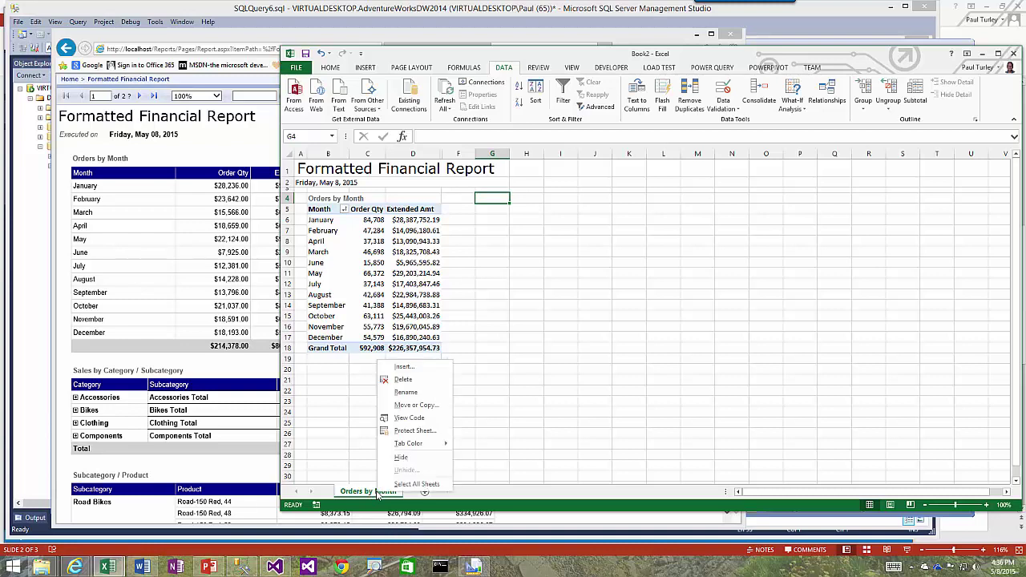
click(426, 405)
click(376, 396)
click(378, 448)
click(433, 463)
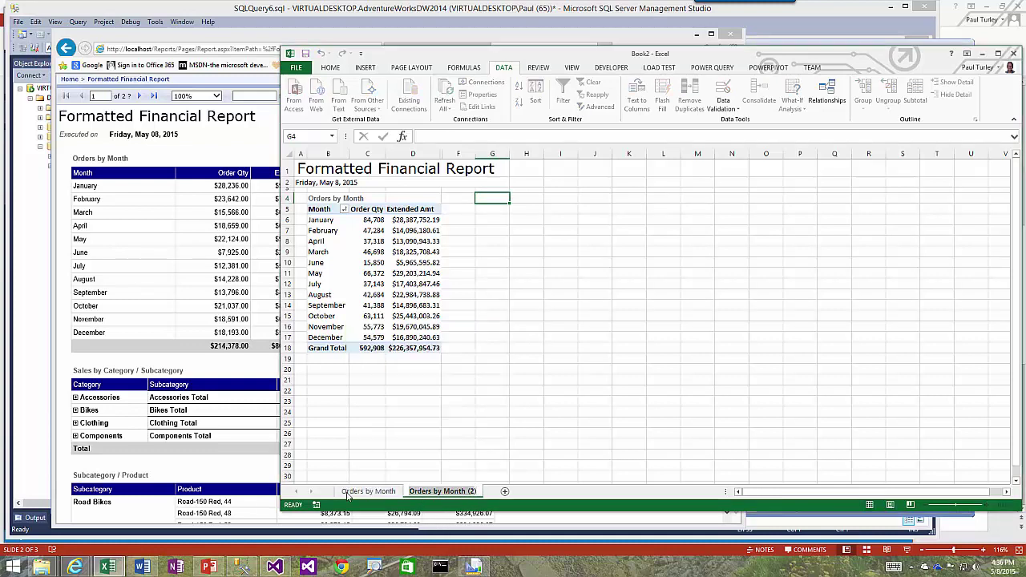
Step: Name the copied sheet 'Sales by Category' and retype its B4 heading as Sales by Category
key(alt+h)
text(orSales)
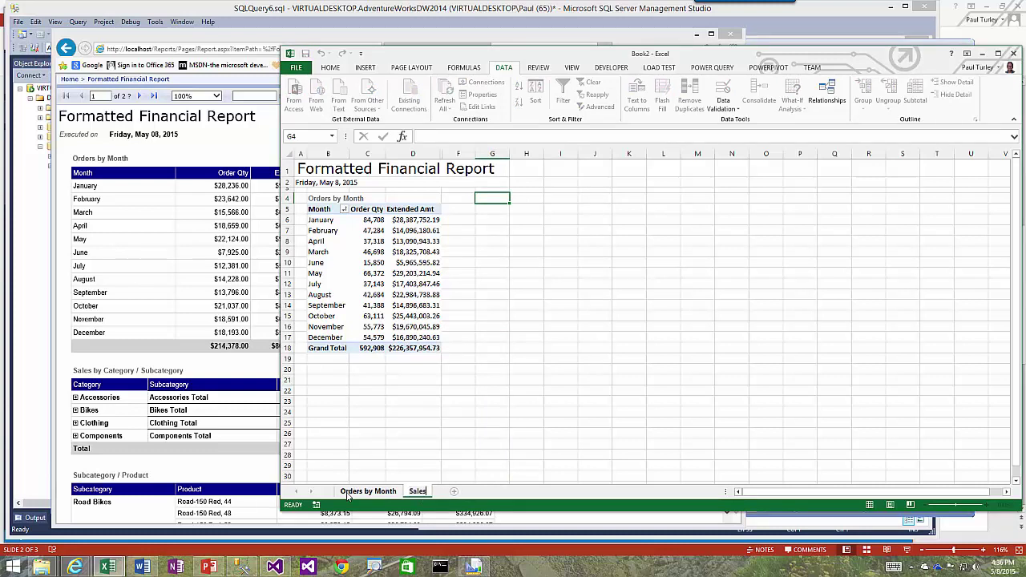
text( by Category)
key(Return)
click(309, 284)
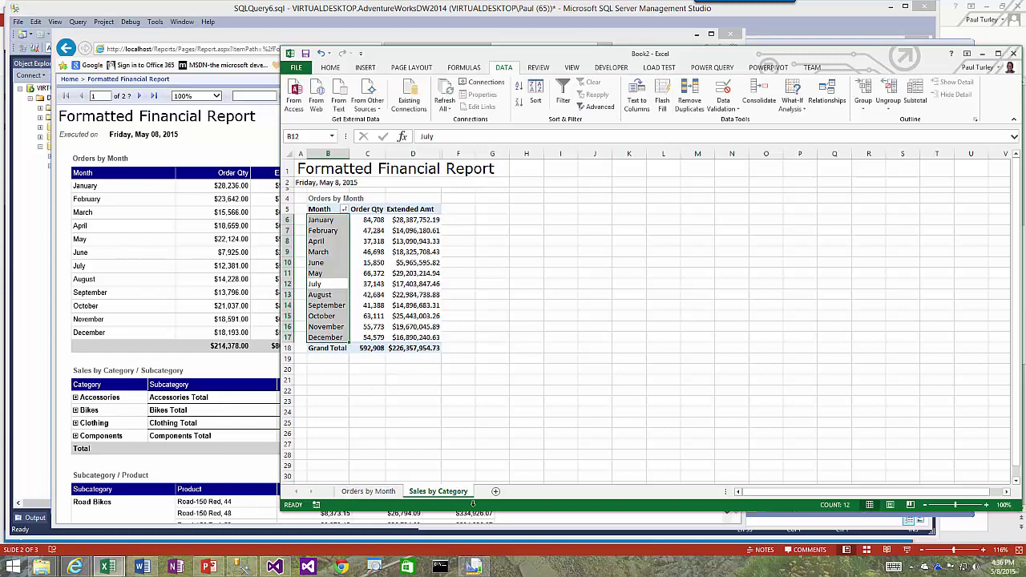
click(319, 198)
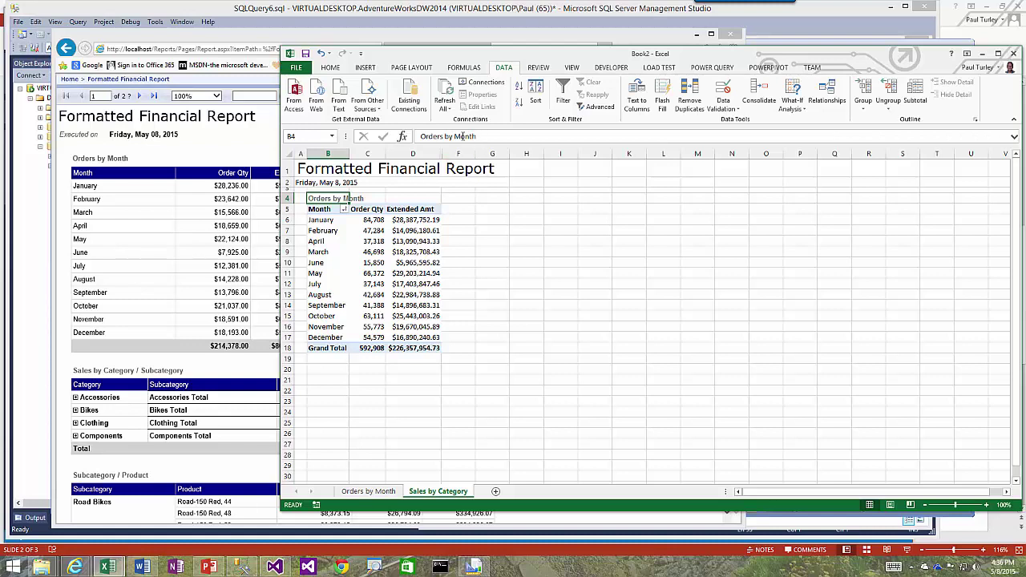
drag(476, 136, 401, 138)
text(Sale)
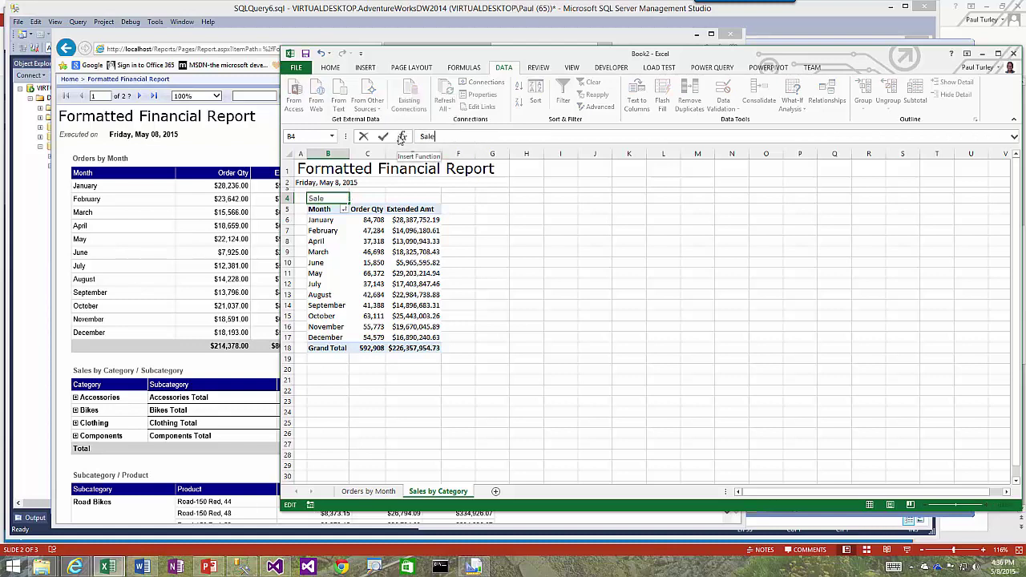
text(s by Categor)
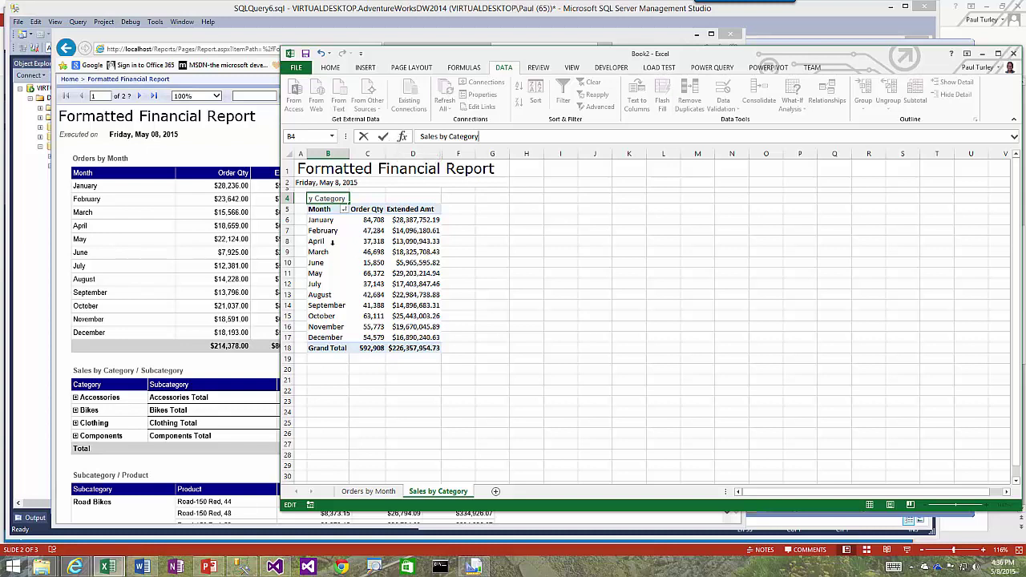
text(y)
Step: Add Category to the rows and remove the month, Order Qty, Extended Amt and MonthNumberOfYear fields
click(329, 240)
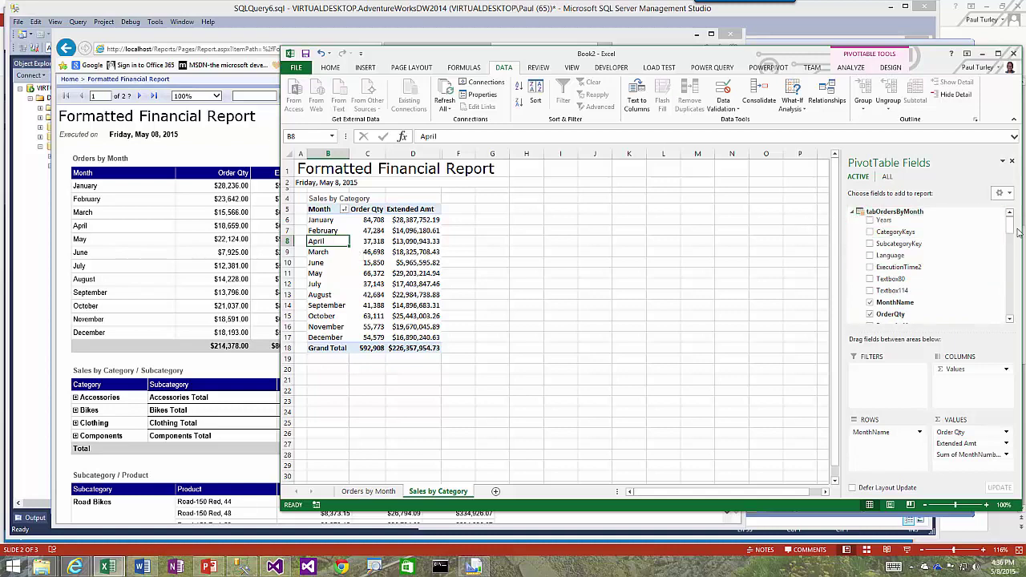
drag(1010, 230, 1010, 260)
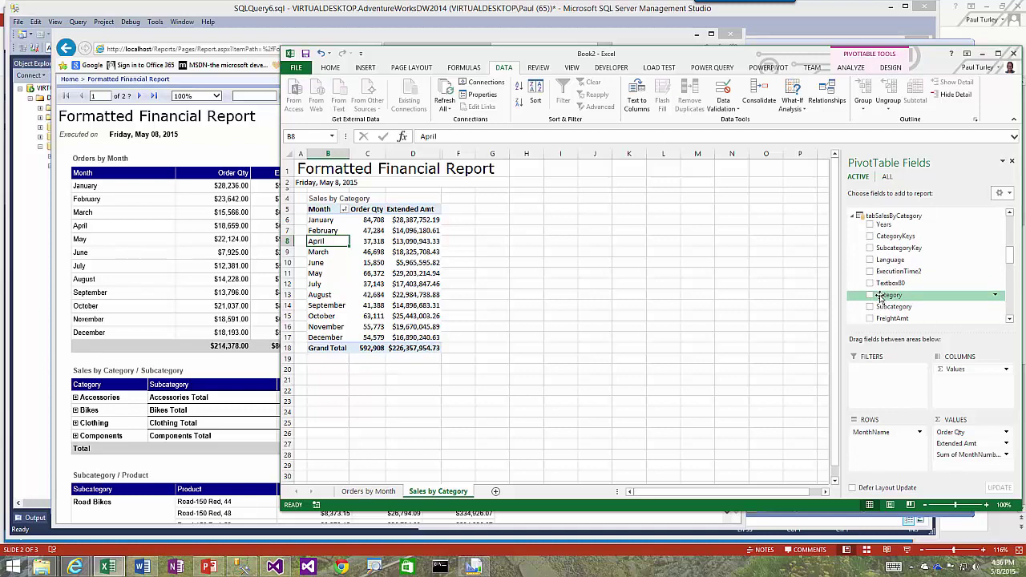
drag(879, 295, 888, 433)
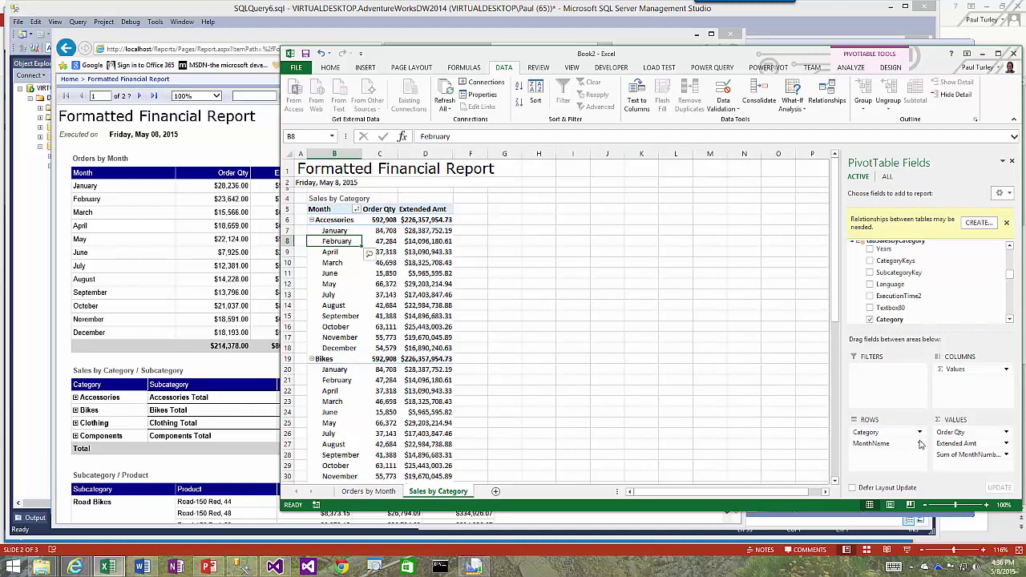
click(919, 444)
click(889, 418)
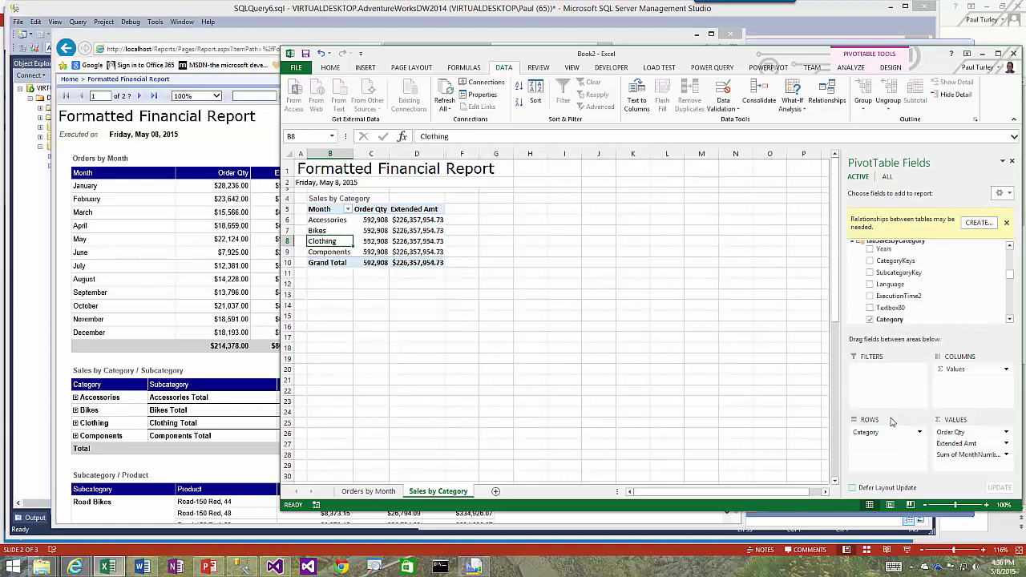
click(1008, 434)
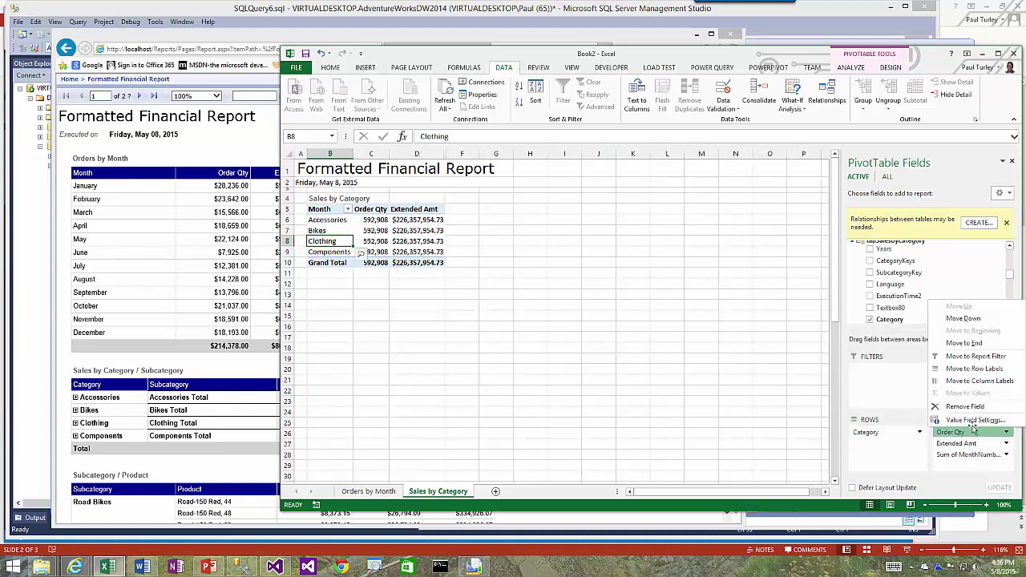
click(962, 408)
click(1004, 433)
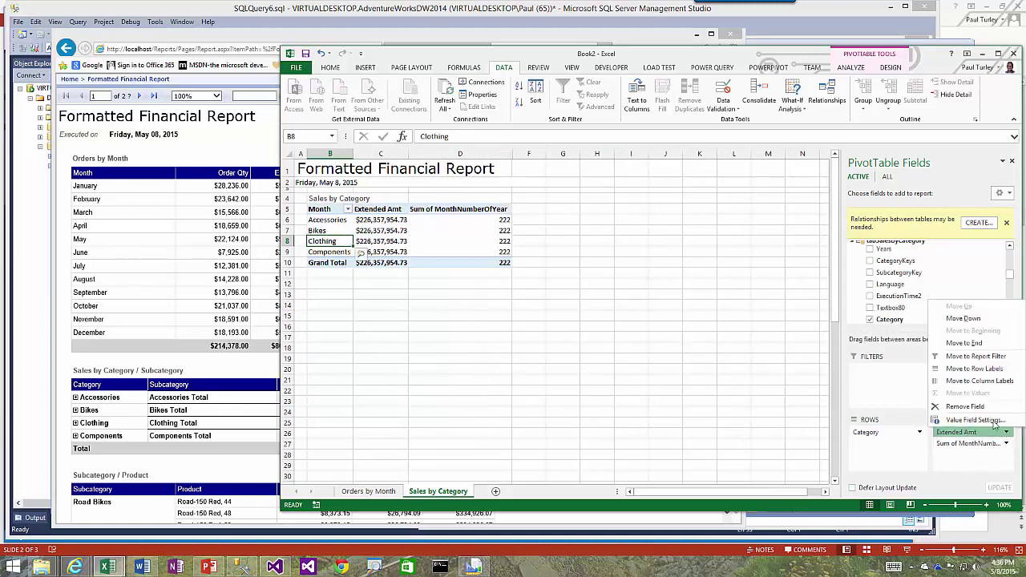
click(961, 407)
click(1008, 434)
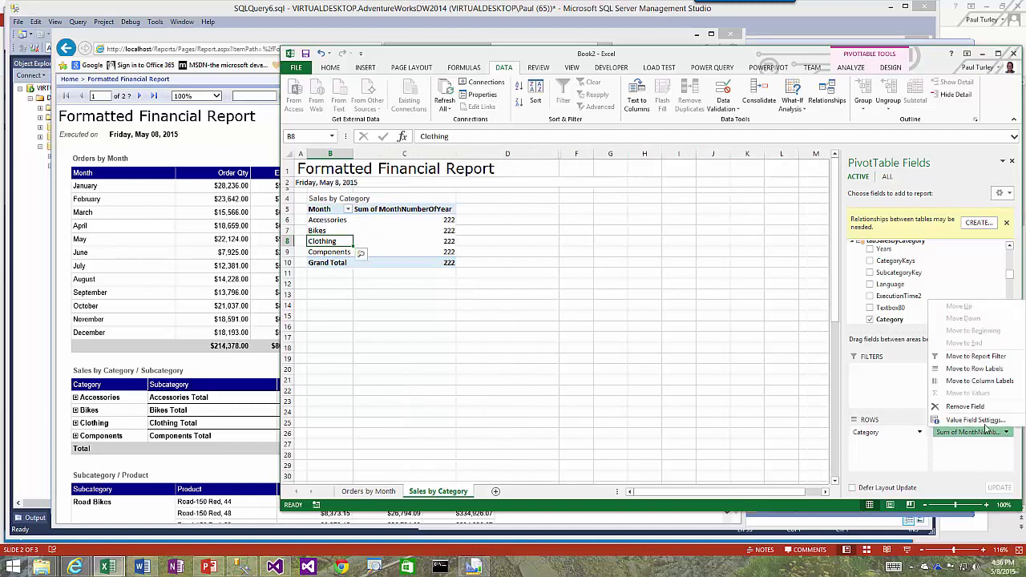
click(962, 407)
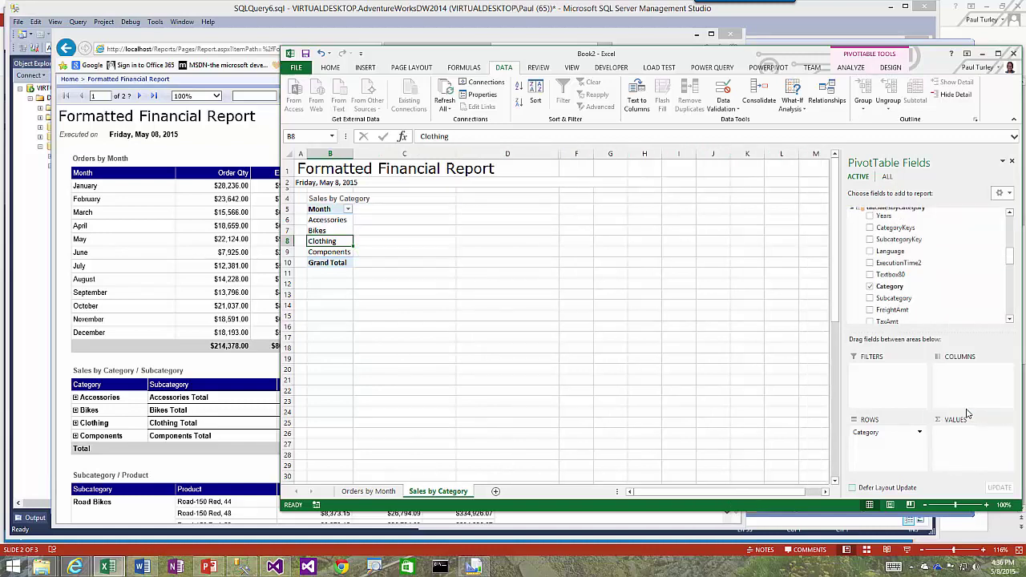
click(881, 433)
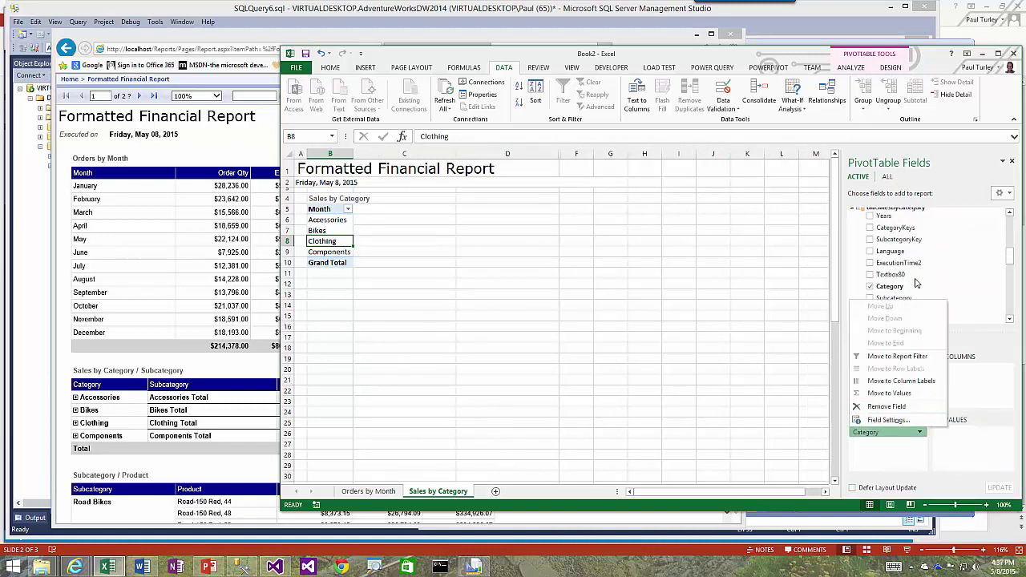
click(1011, 257)
Step: Add Subcategory to the rows and TaxAmt, FreightAmt and SalesAmt2 to the values
scroll(1011, 257, up, 1)
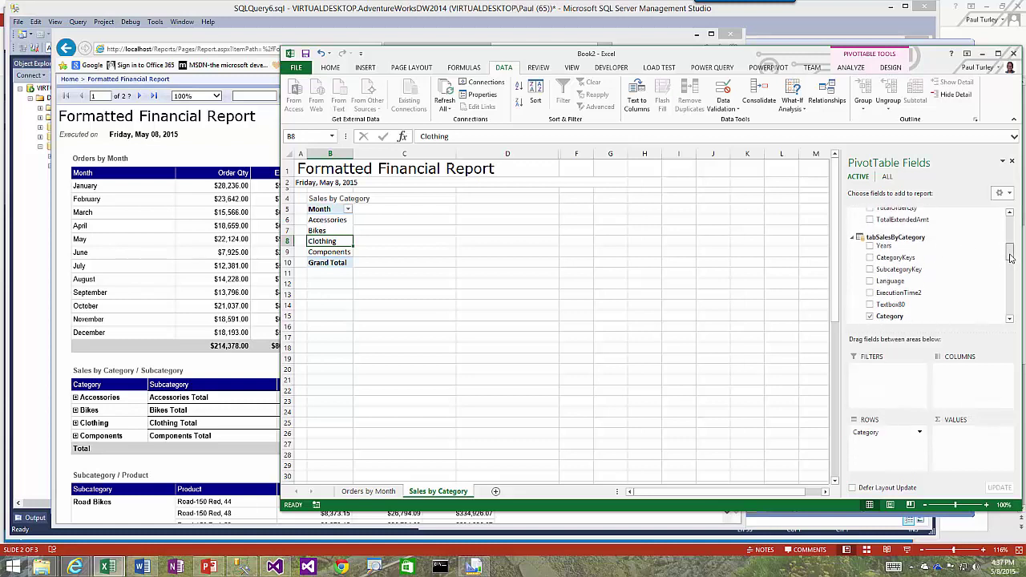
drag(1011, 256, 1009, 268)
click(870, 264)
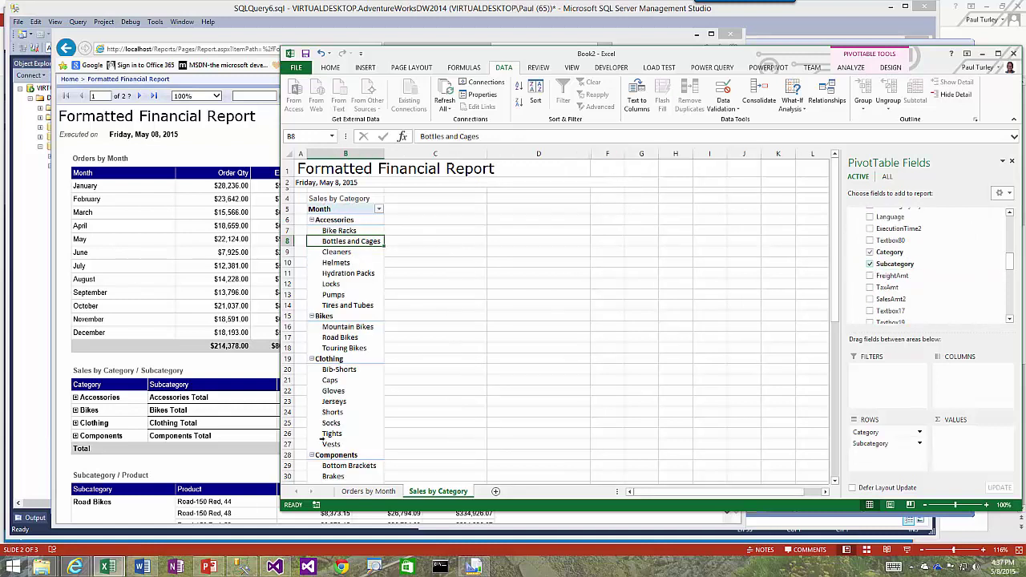
click(870, 275)
click(870, 276)
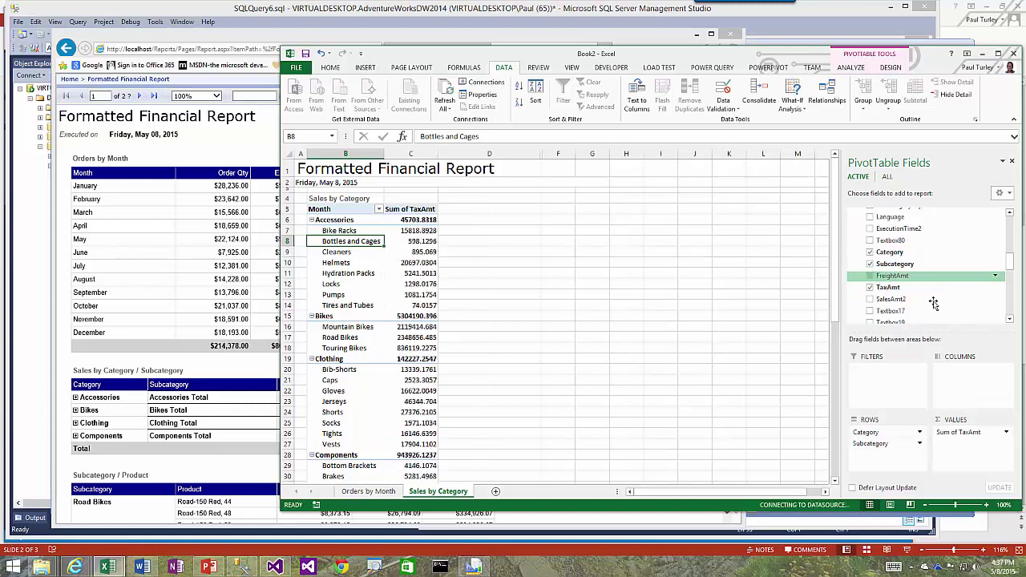
click(882, 299)
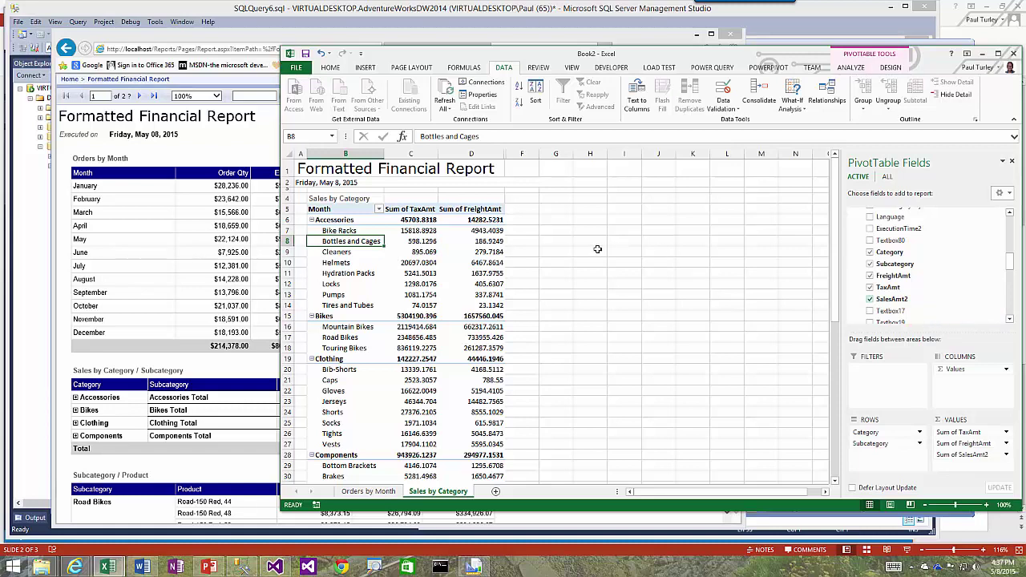
Step: Change the B5 row header to 'Category / Subcategory' and widen column B to fit it
double_click(335, 208)
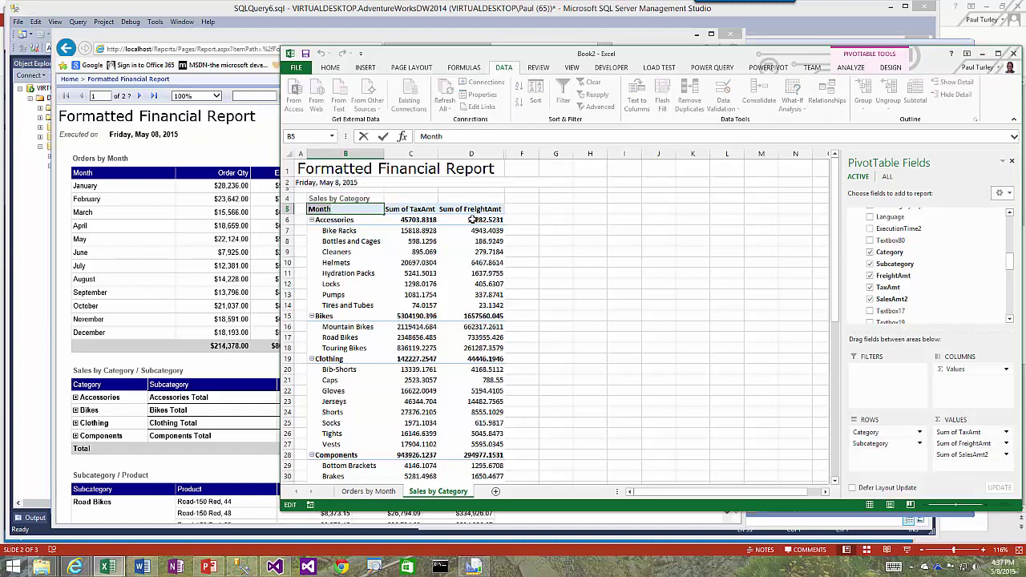
key(BackSpace)
key(BackSpace)
key(BackSpace)
key(BackSpace)
key(BackSpace)
text(Category / Su)
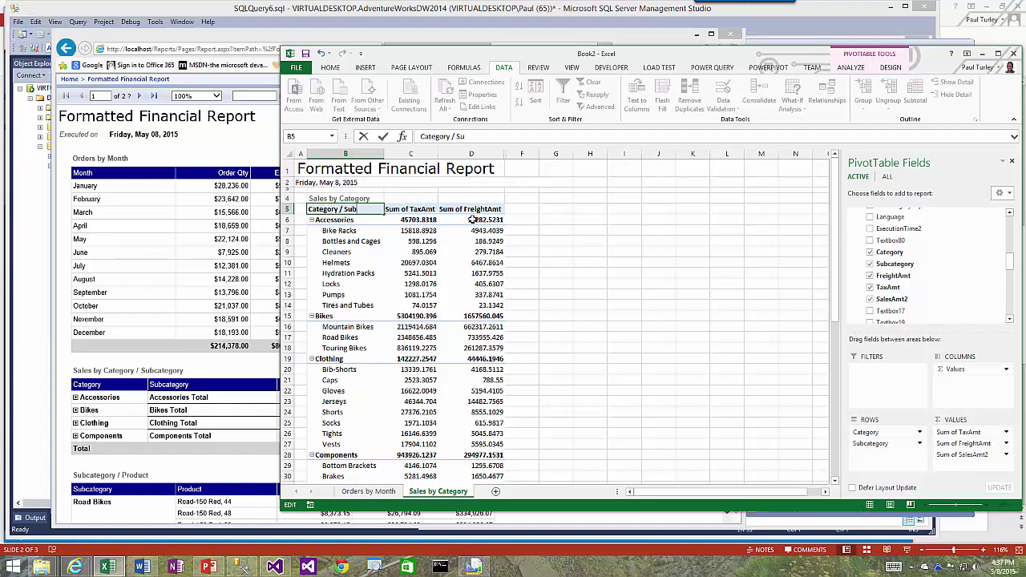
text(bcategory)
click(411, 262)
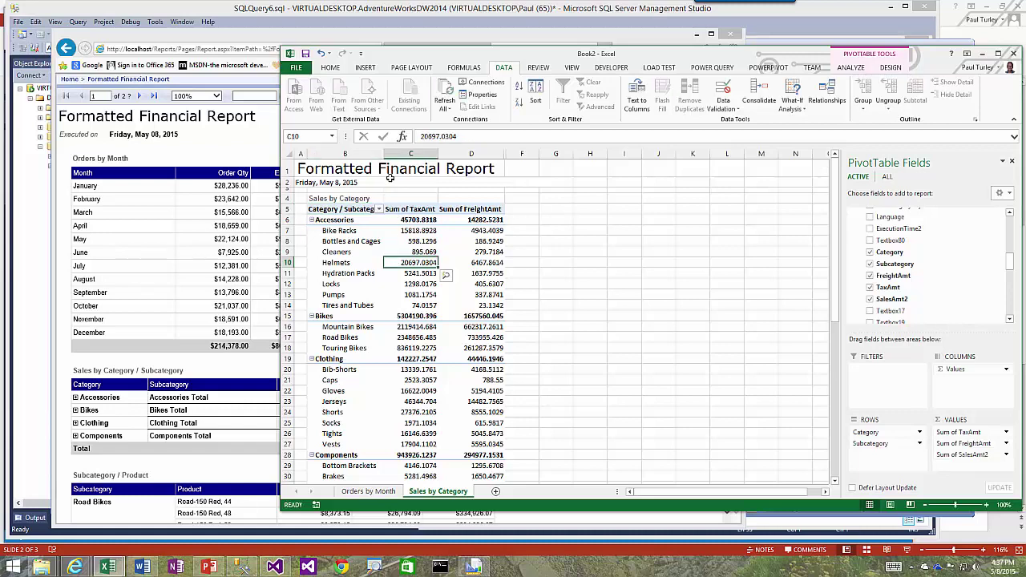
drag(401, 153, 412, 153)
Step: Rename Sum of TaxAmt to TaxAmt and format its values as currency
double_click(440, 208)
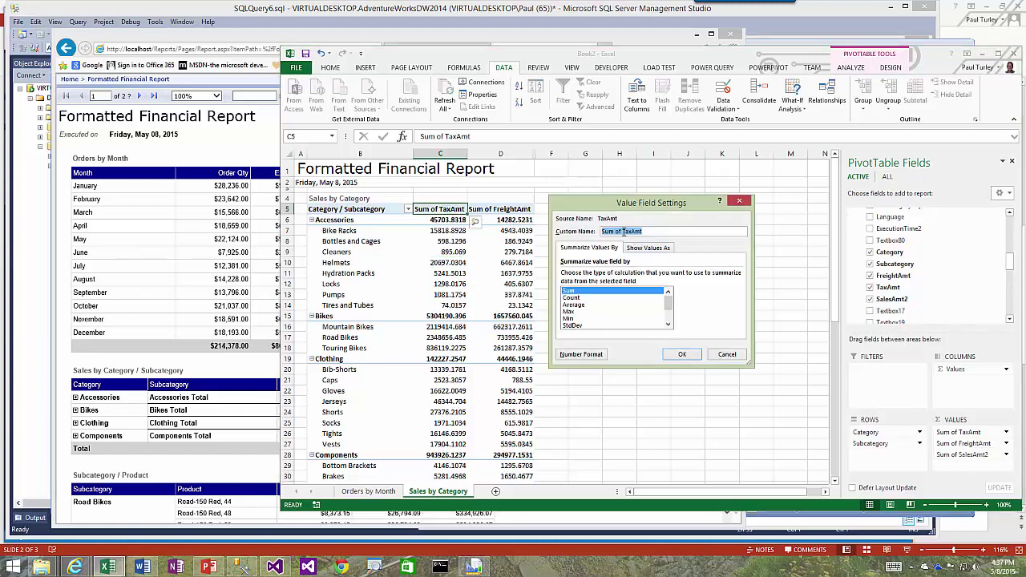
click(623, 231)
key(BackSpace)
key(BackSpace)
key(BackSpace)
key(BackSpace)
key(BackSpace)
key(BackSpace)
key(BackSpace)
click(582, 355)
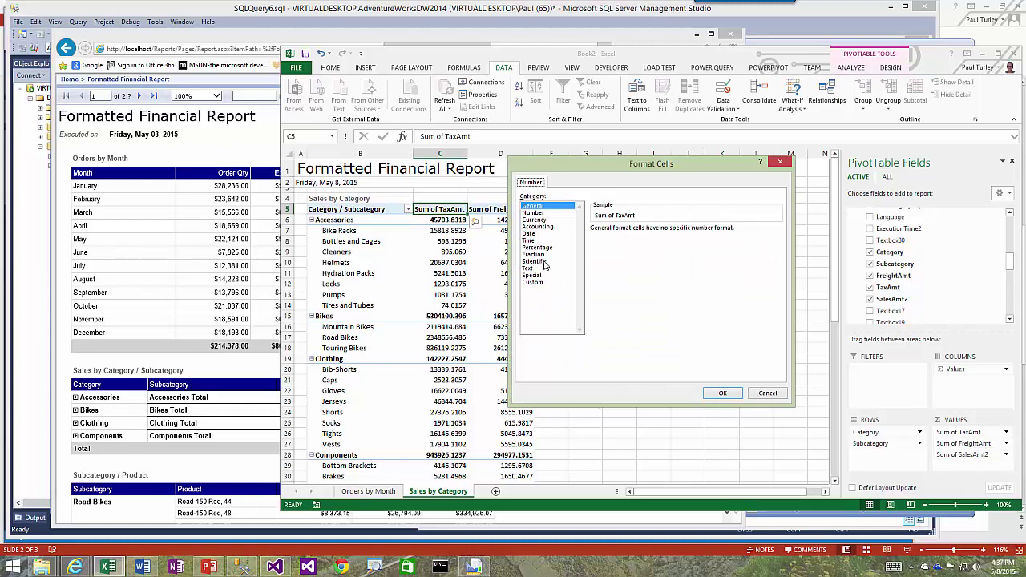
click(535, 220)
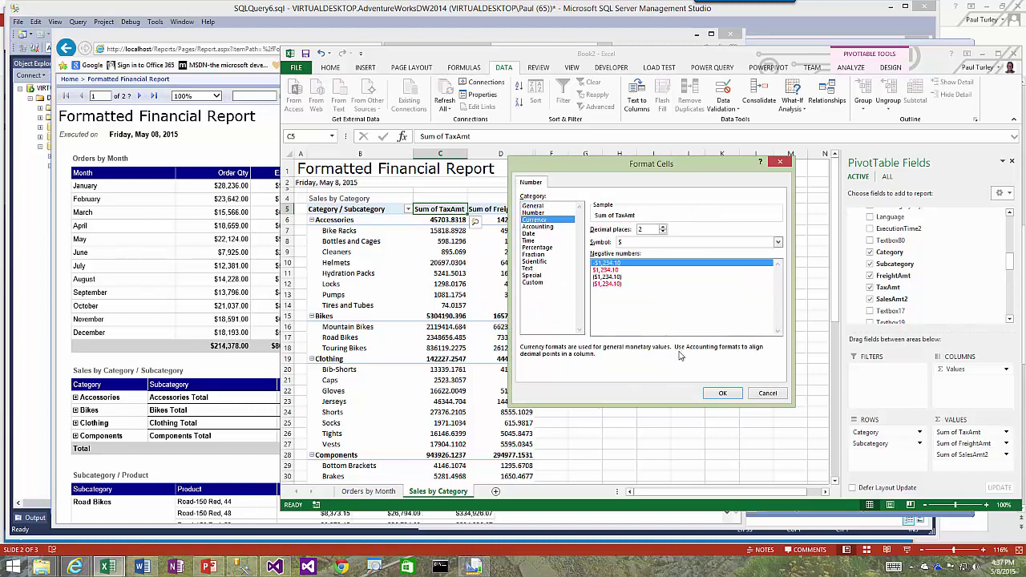
click(721, 393)
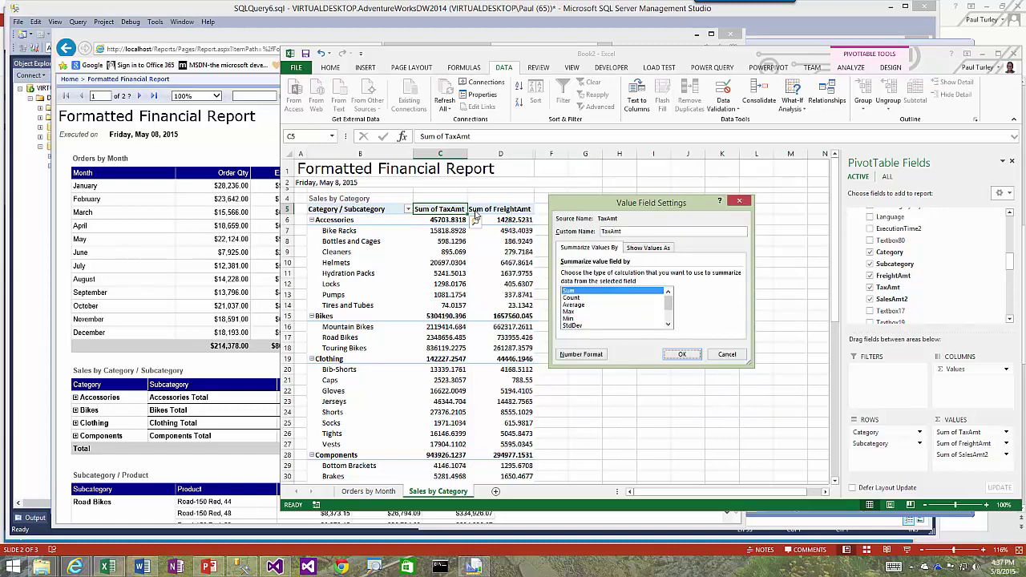
click(682, 354)
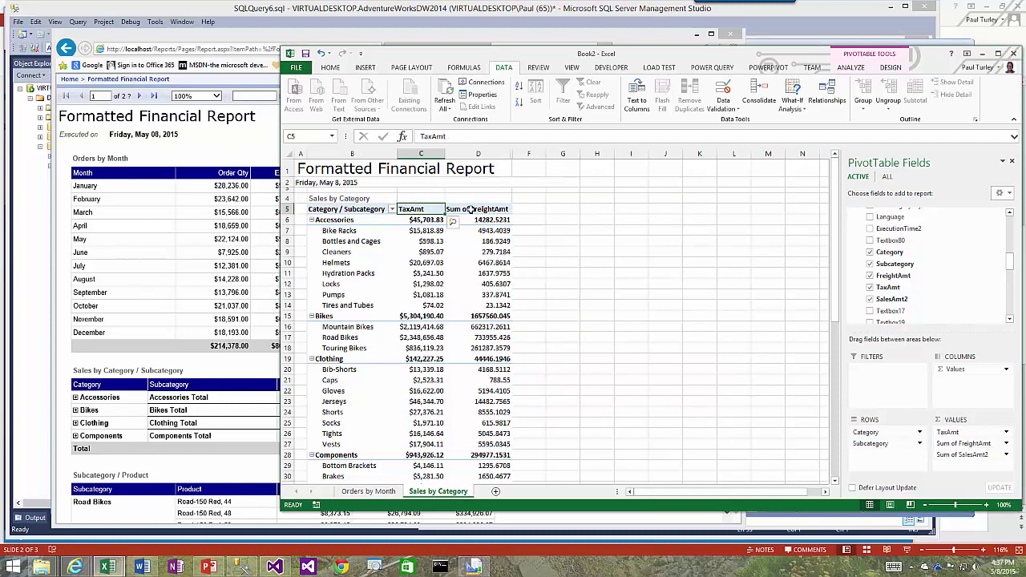
Step: Rename Sum of FreightAmt to FreightAmt and format its values as currency
double_click(473, 209)
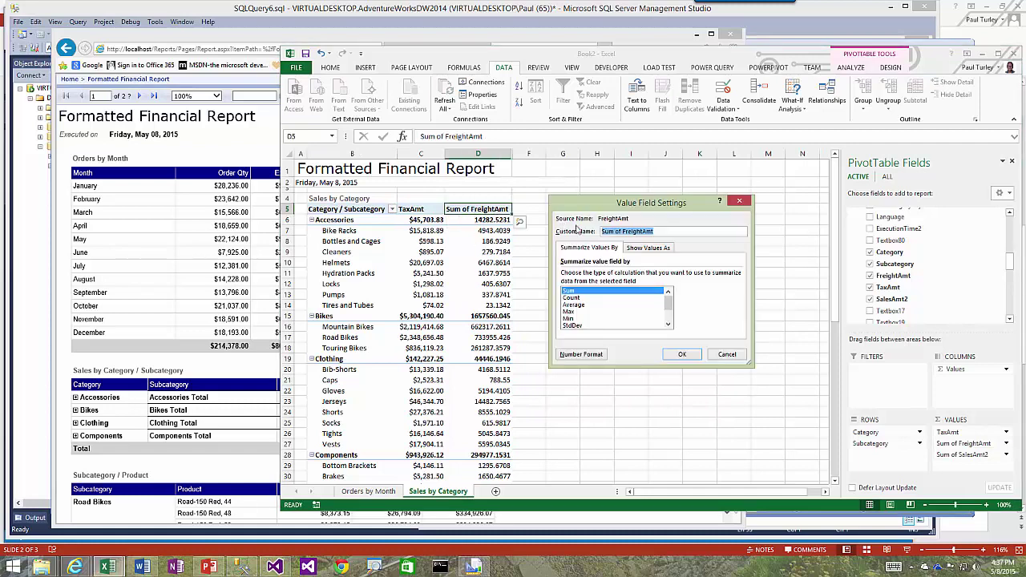
click(623, 231)
key(BackSpace)
key(BackSpace)
key(BackSpace)
key(BackSpace)
key(BackSpace)
key(BackSpace)
key(BackSpace)
click(642, 250)
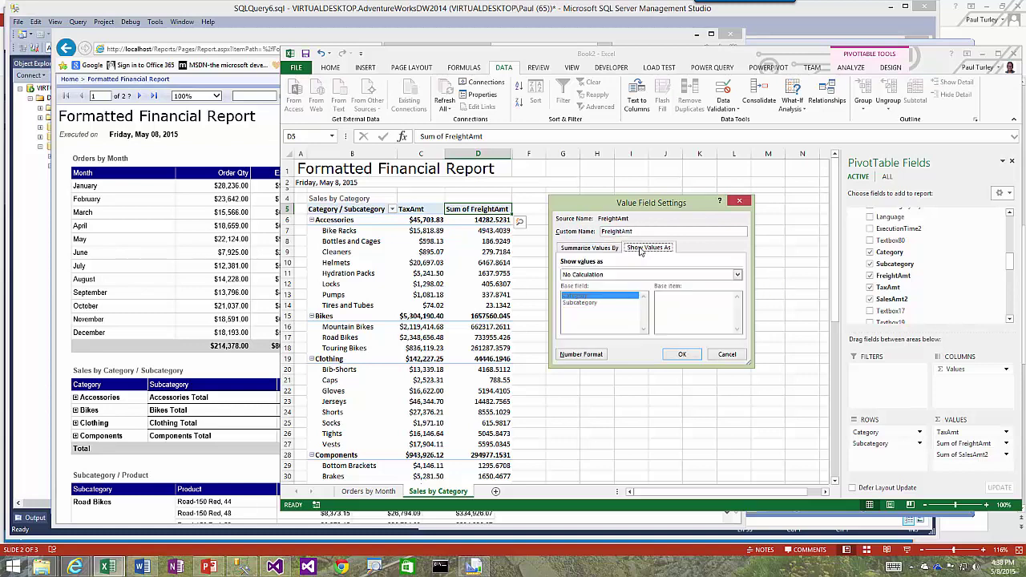
click(611, 250)
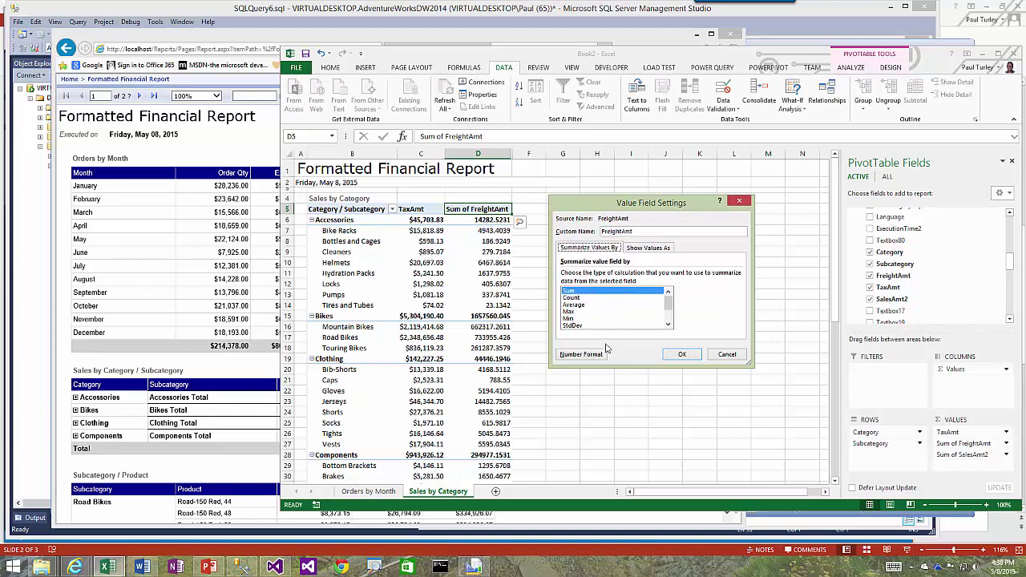
click(590, 356)
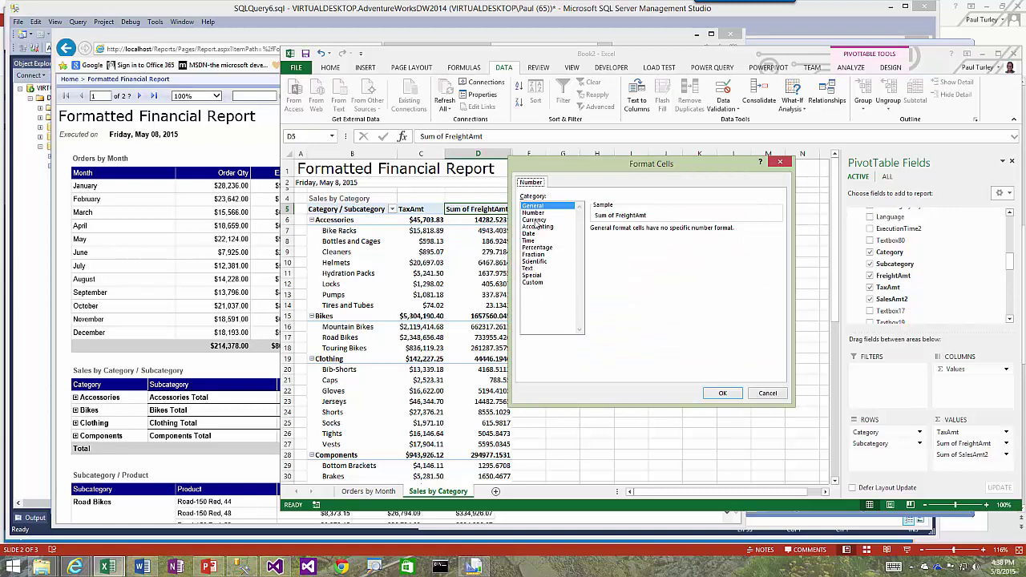
click(534, 213)
click(723, 393)
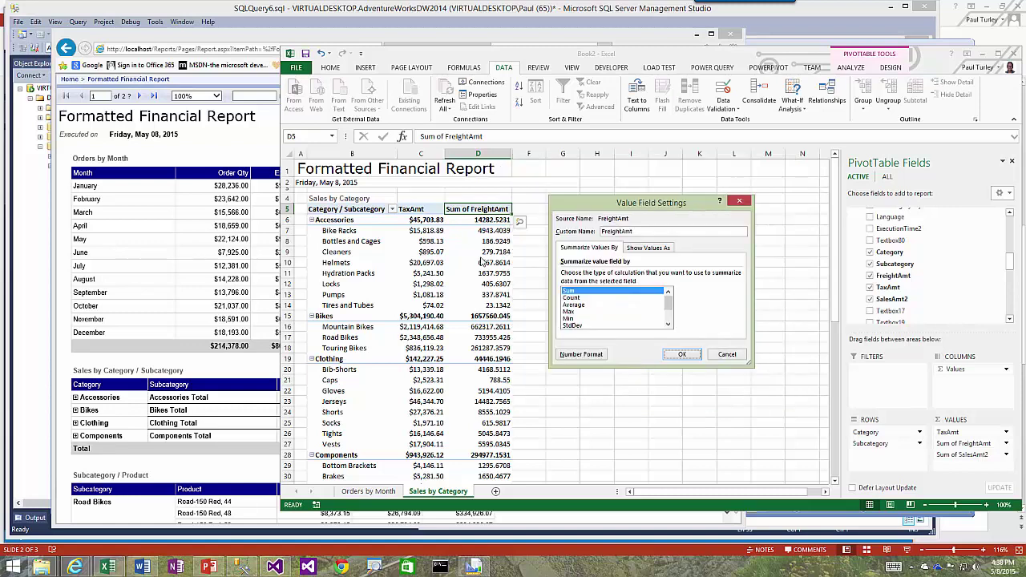
click(679, 356)
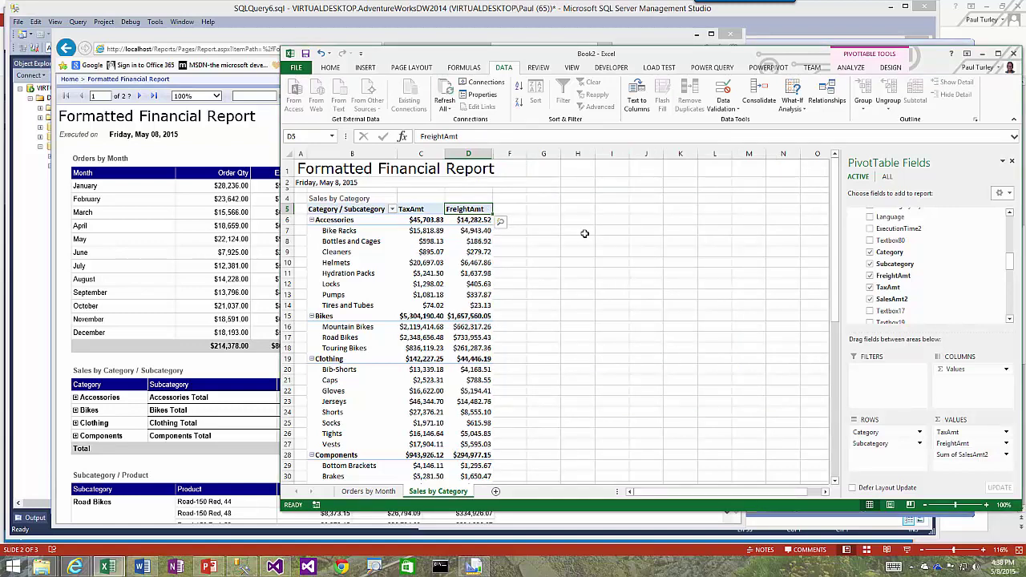
Step: Reveal and autofit column E holding the SalesAmt2 values
click(966, 457)
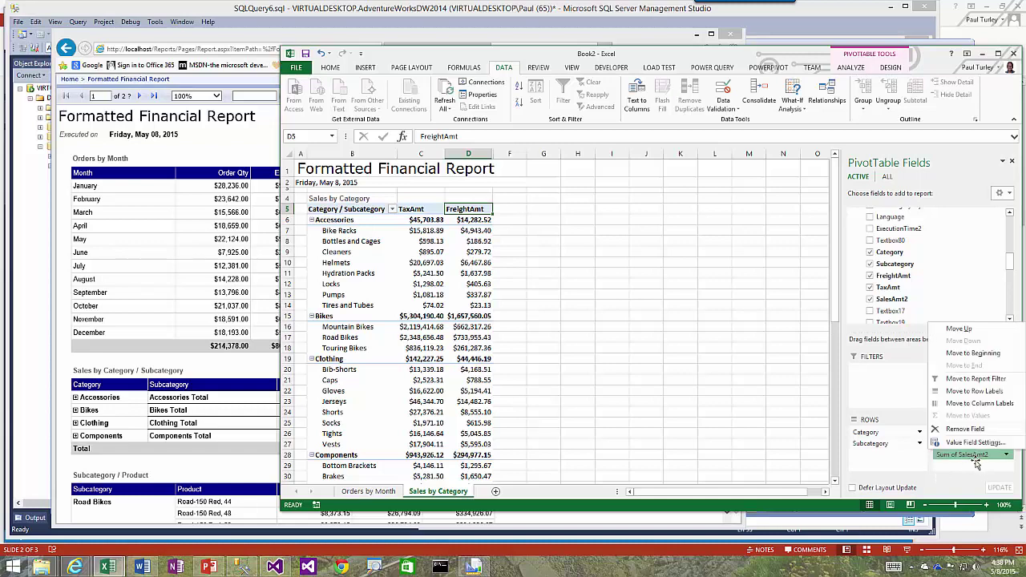
click(509, 257)
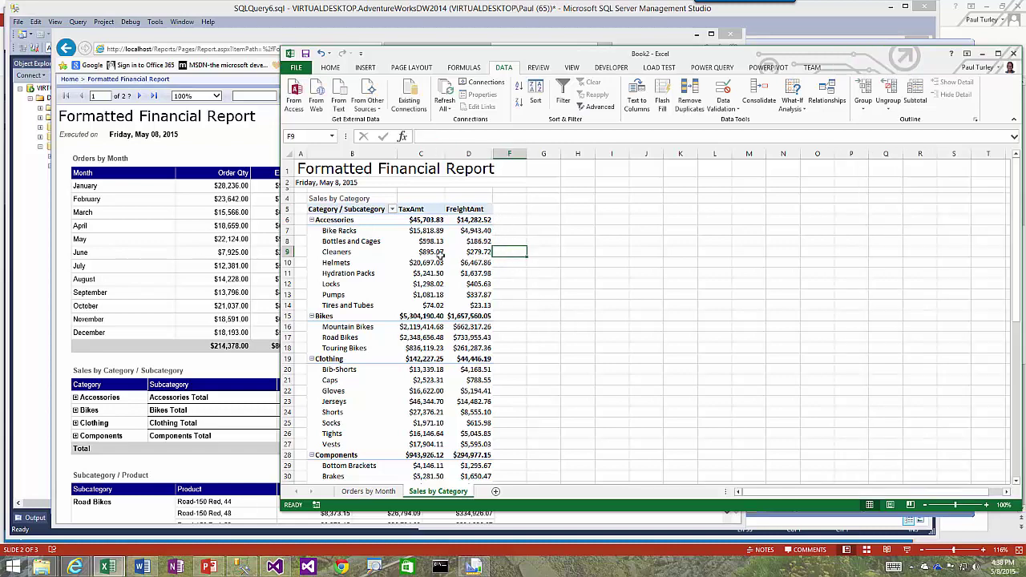
click(421, 252)
click(479, 230)
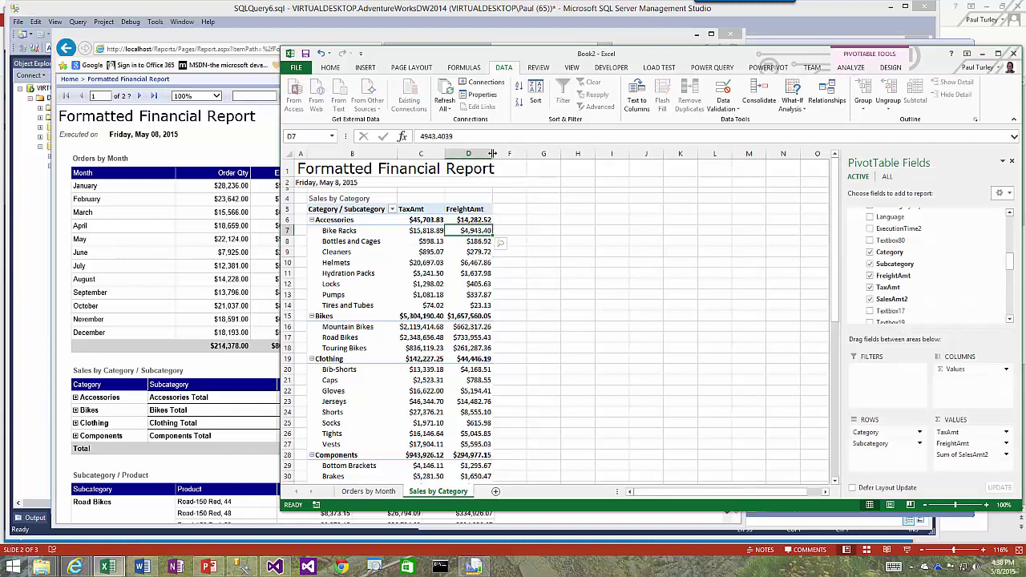
double_click(492, 153)
click(503, 242)
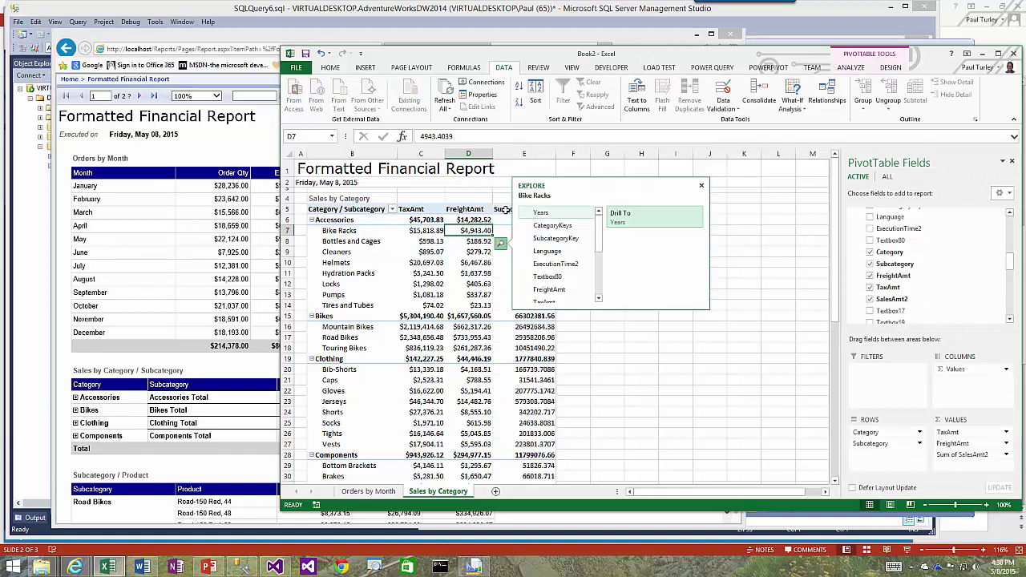
Step: Rename Sum of SalesAmt2 to SalesAmt with a two-decimal currency format
click(532, 209)
double_click(536, 211)
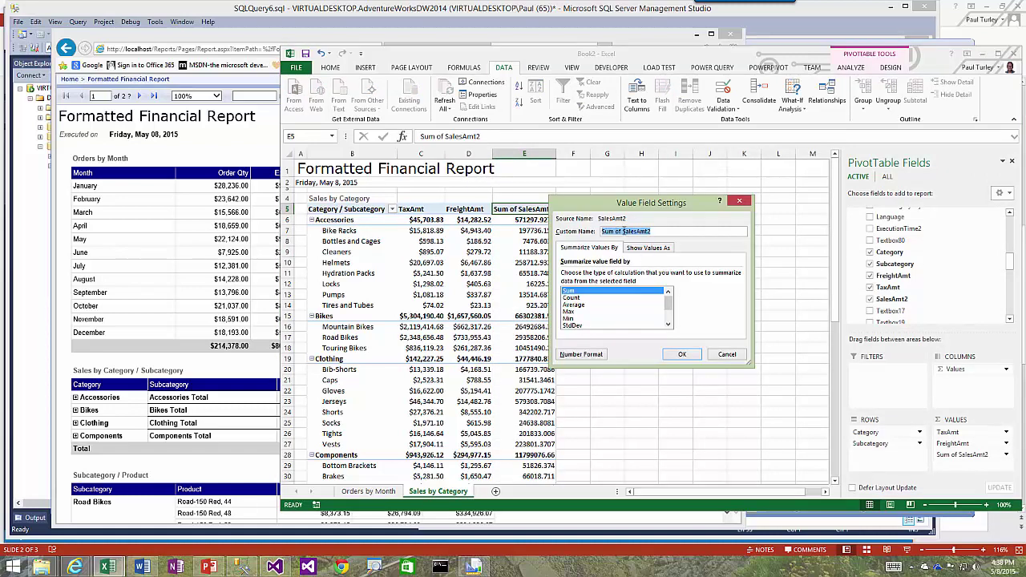
click(624, 231)
key(BackSpace)
key(BackSpace)
key(BackSpace)
key(BackSpace)
key(BackSpace)
key(BackSpace)
key(BackSpace)
click(584, 359)
click(539, 220)
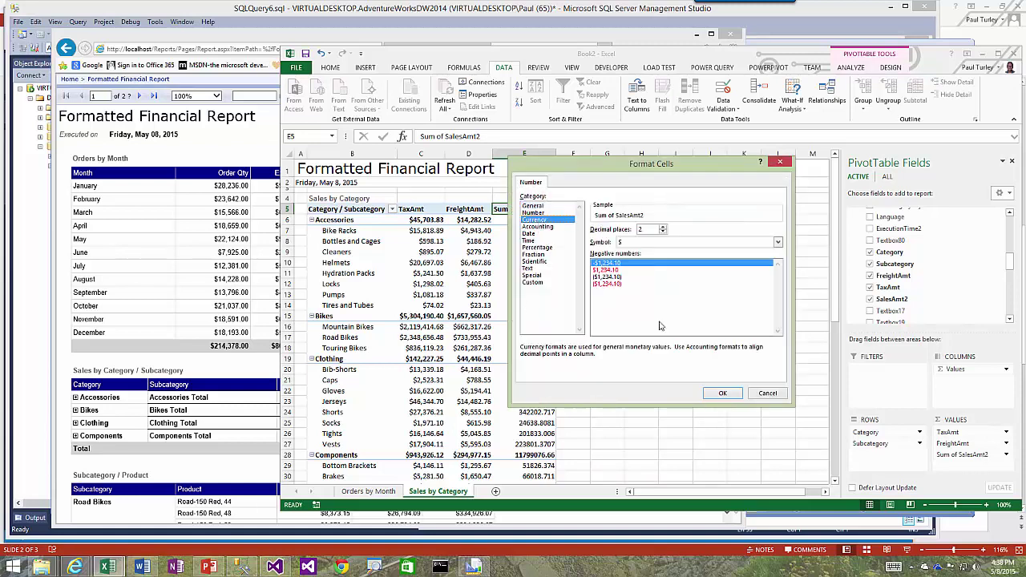
click(721, 394)
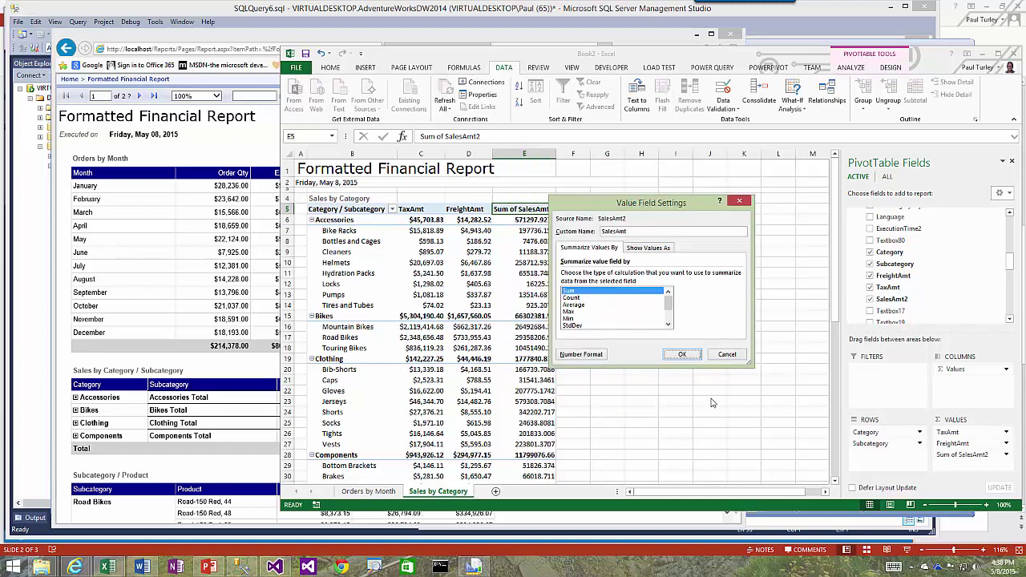
click(682, 354)
Step: Set the pivot table to show all subtotals at the bottom of each group
click(451, 285)
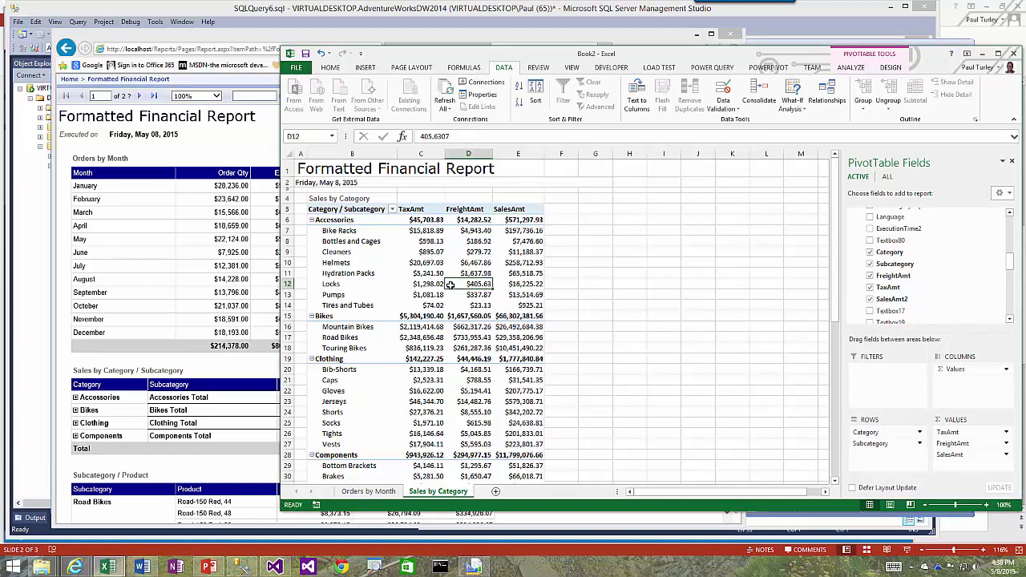
click(891, 68)
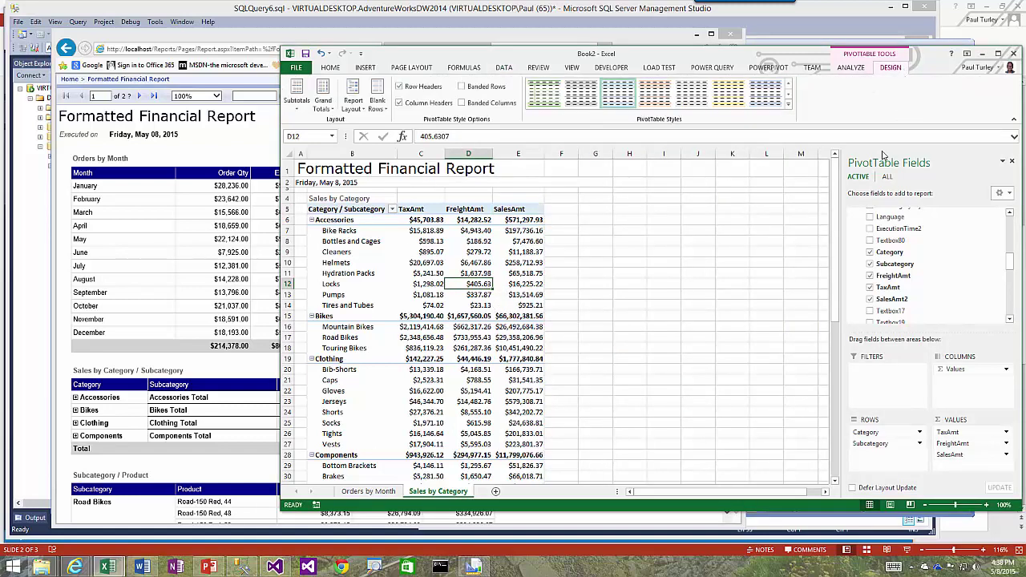
drag(337, 283, 433, 295)
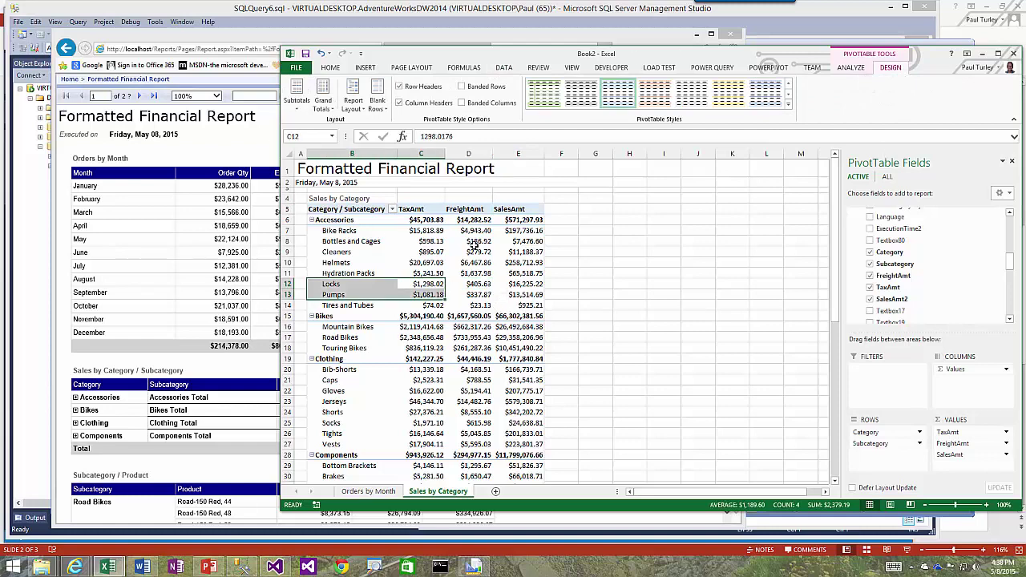
click(417, 251)
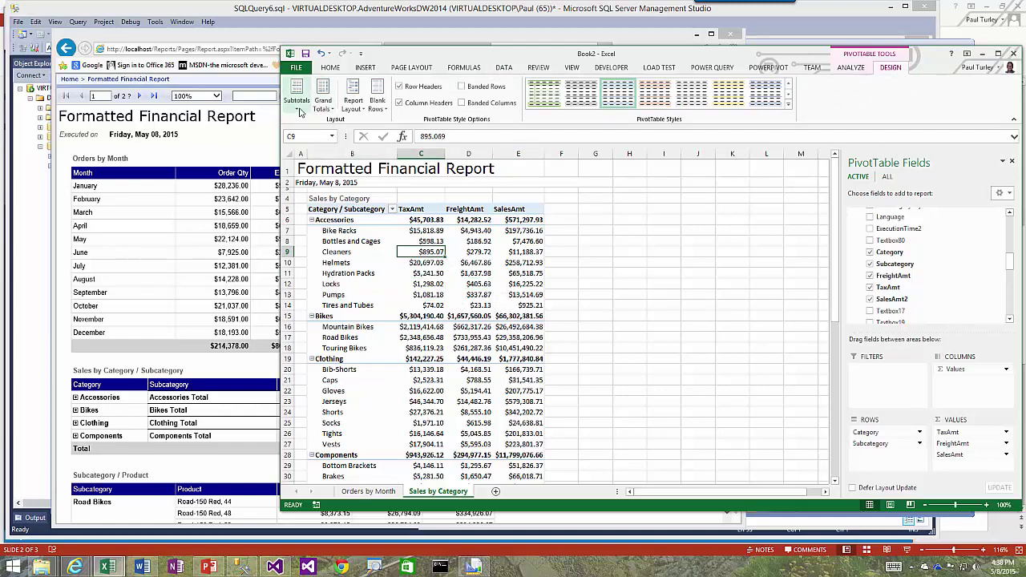
click(298, 109)
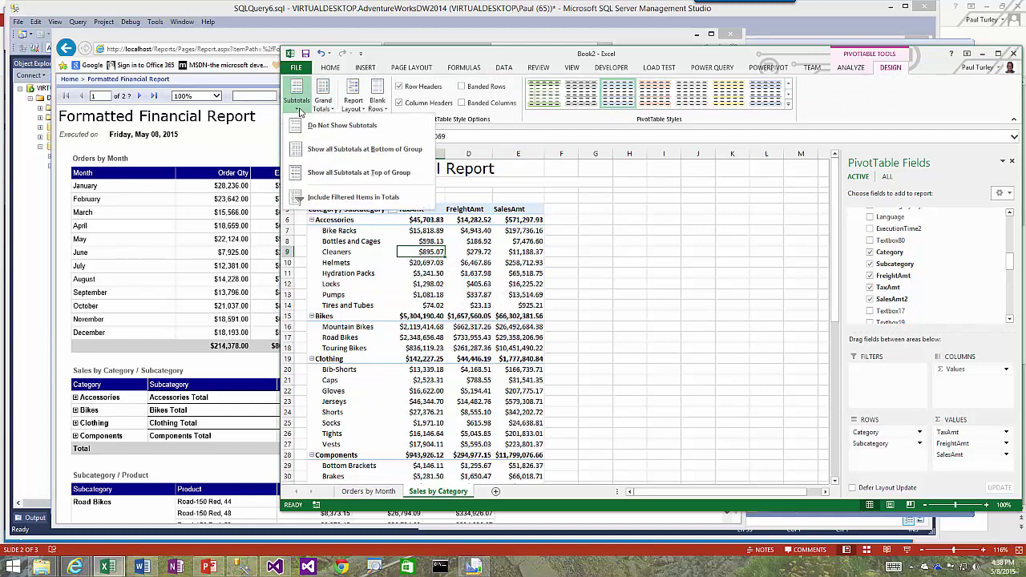
click(338, 150)
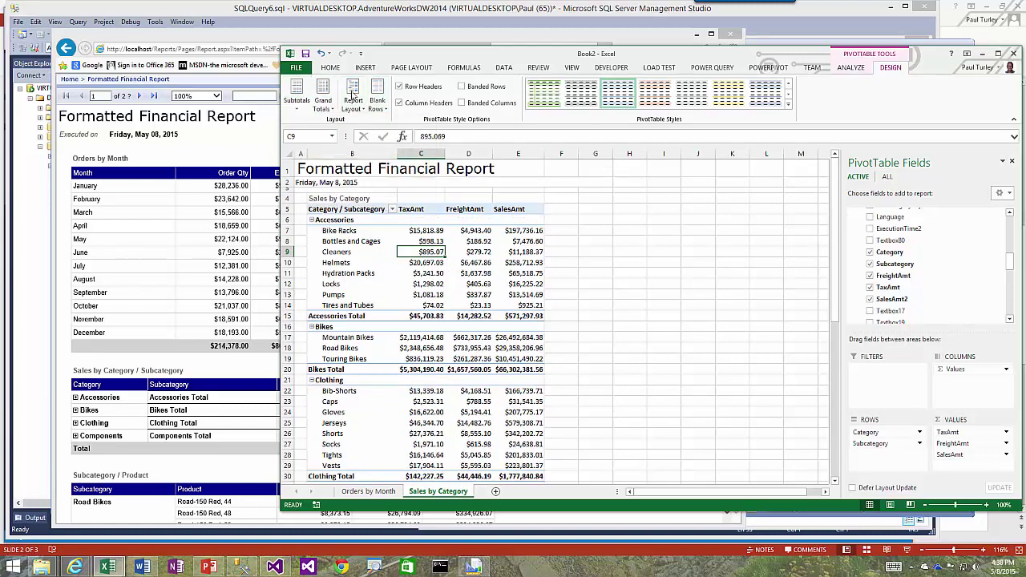
Step: Collapse Accessories, Bikes and Clothing, then re-expand Bikes and Accessories to check the subtotals
click(471, 306)
click(353, 262)
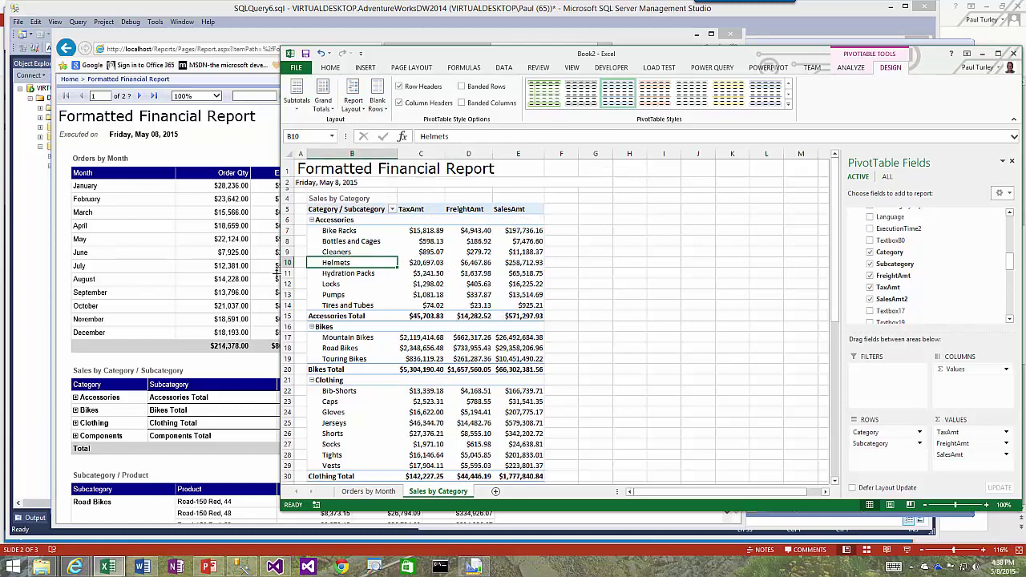
click(529, 295)
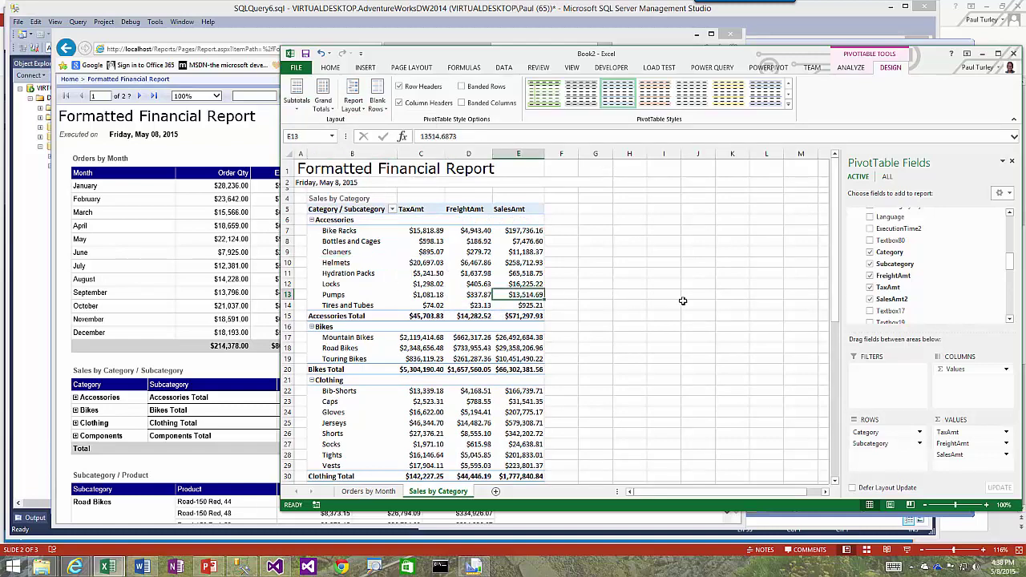
click(312, 220)
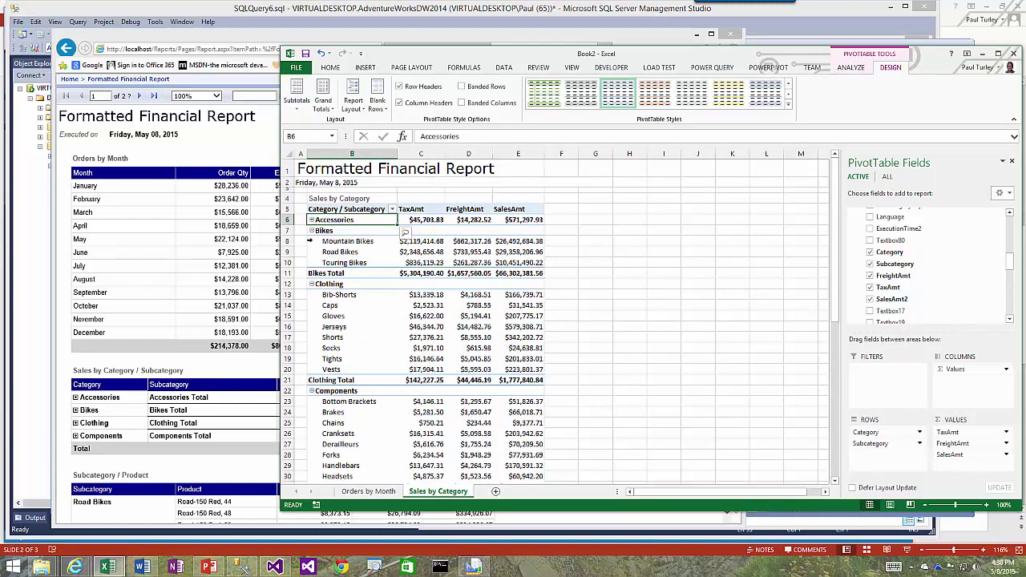
click(312, 230)
click(312, 242)
click(311, 230)
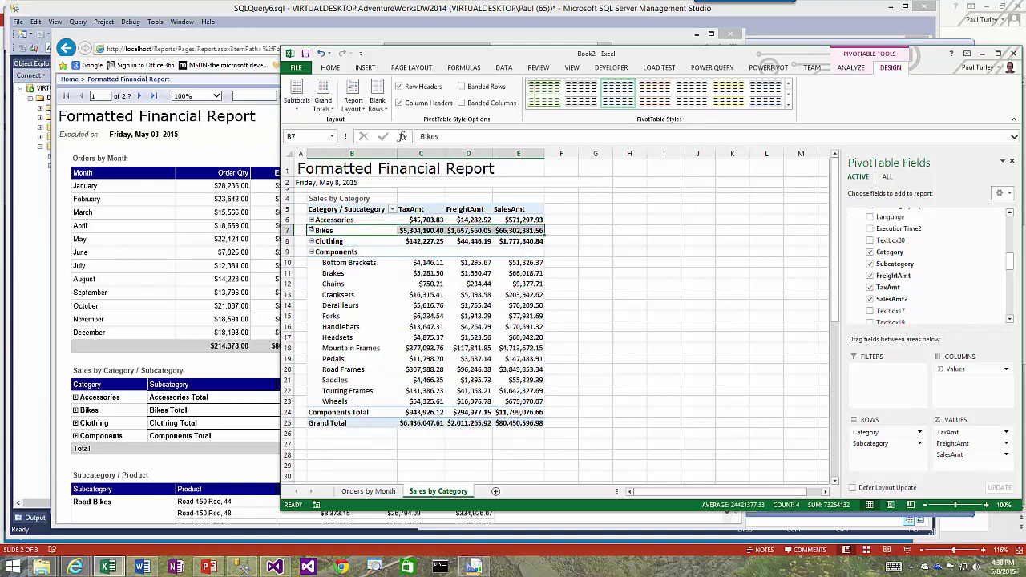
click(312, 230)
click(312, 220)
click(653, 348)
click(529, 326)
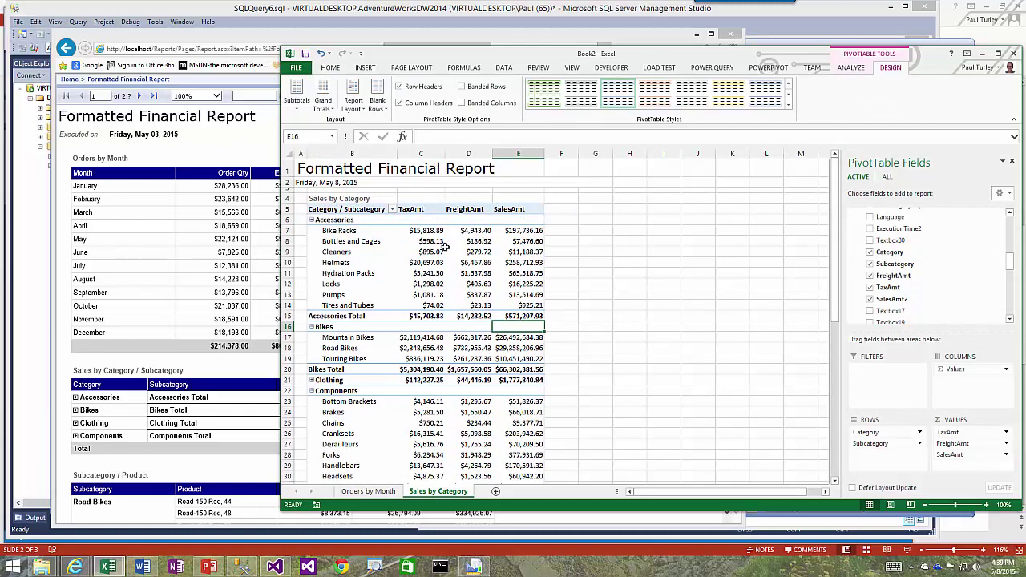
Step: Show the report's parameters and check the Years and Categories lists, then return to Excel
click(253, 200)
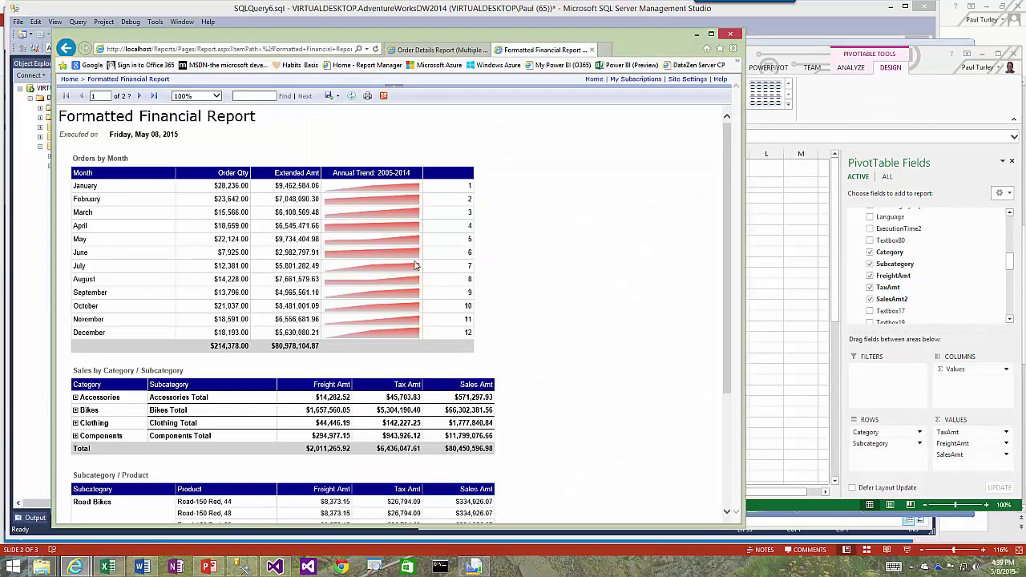
click(394, 87)
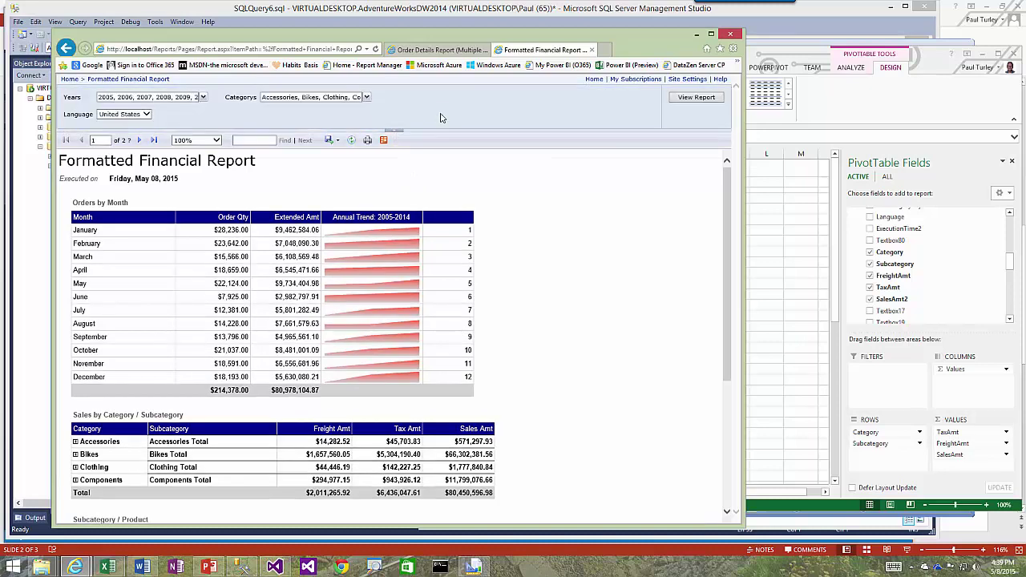
click(203, 97)
click(204, 97)
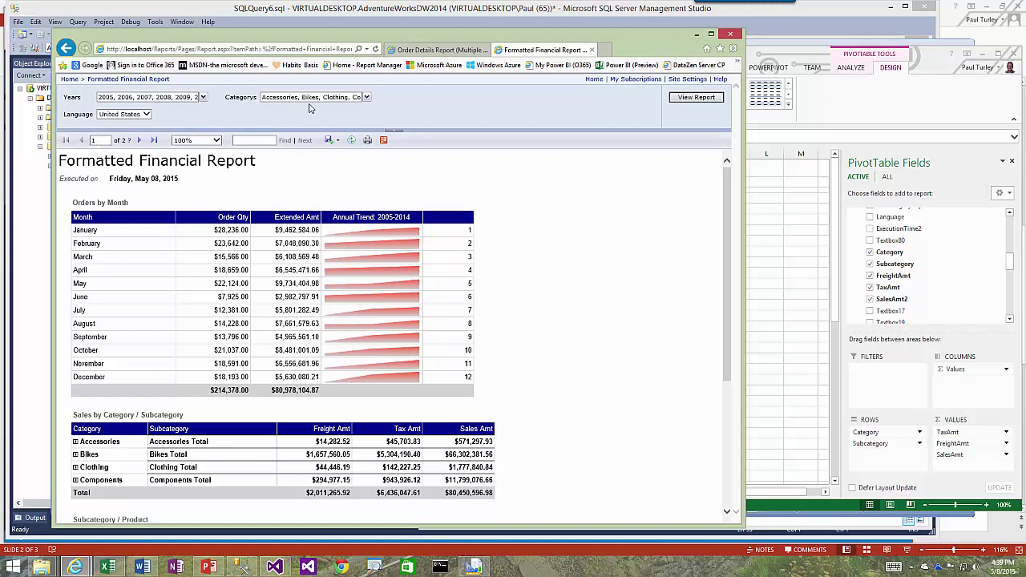
click(366, 97)
click(413, 122)
click(888, 126)
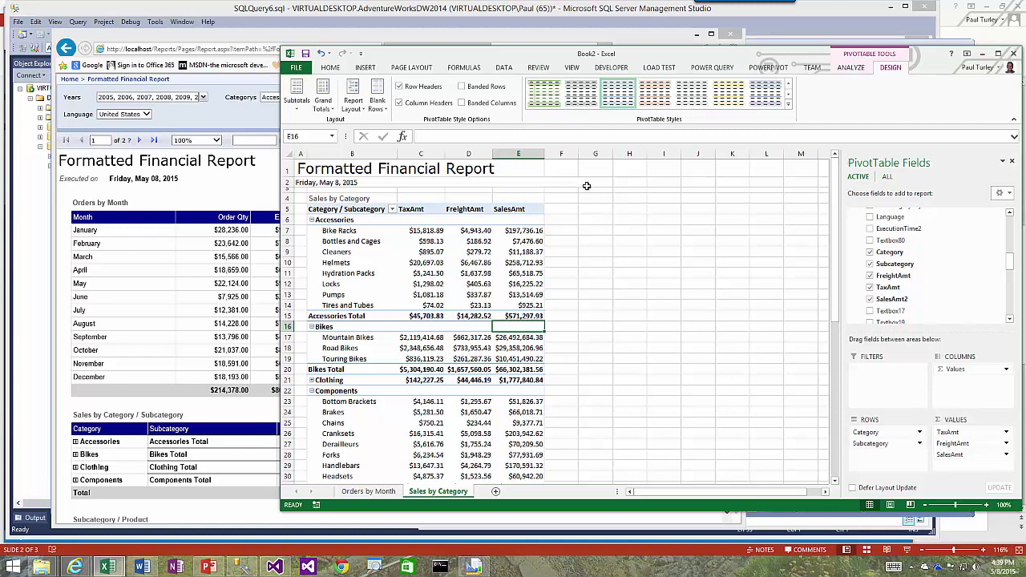
Step: Hide the gridlines, formula bar and headings on the Sales by Category sheet
click(290, 153)
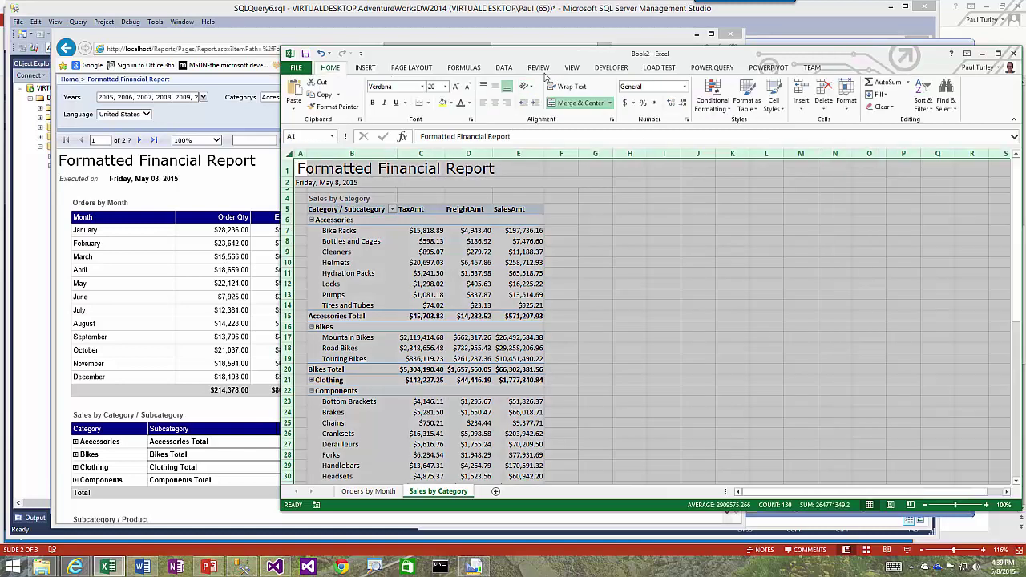
click(572, 69)
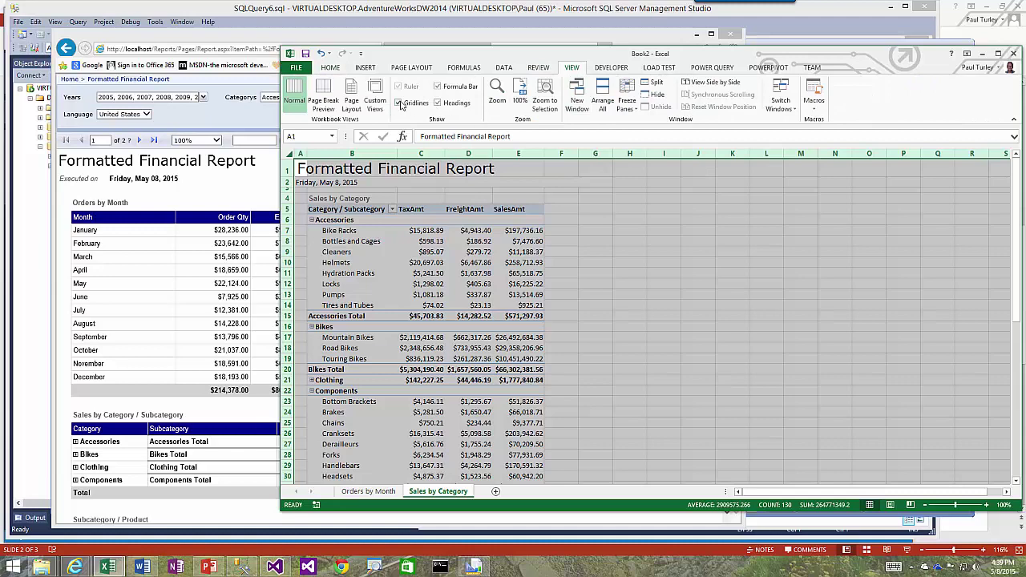
click(437, 86)
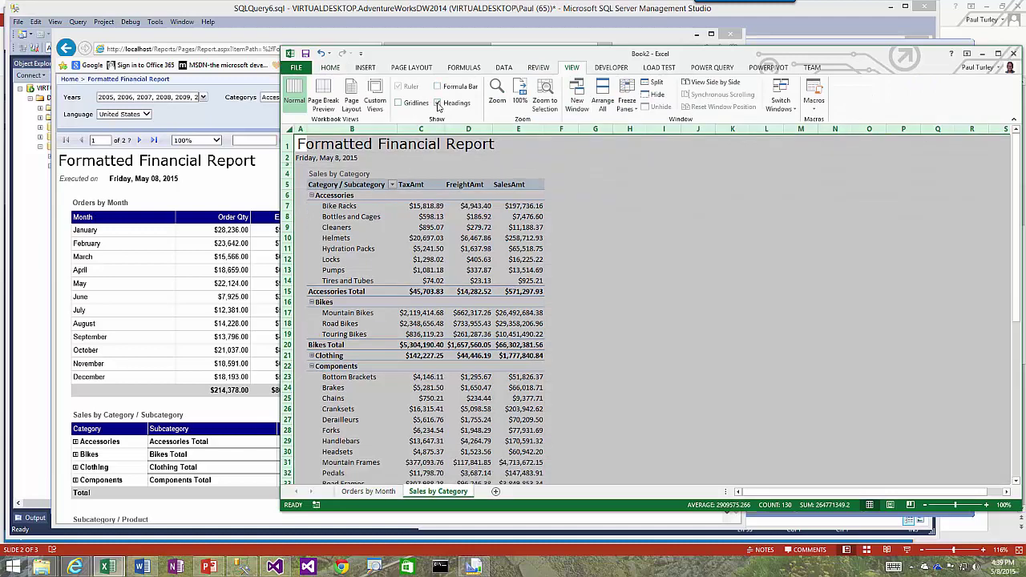
click(438, 103)
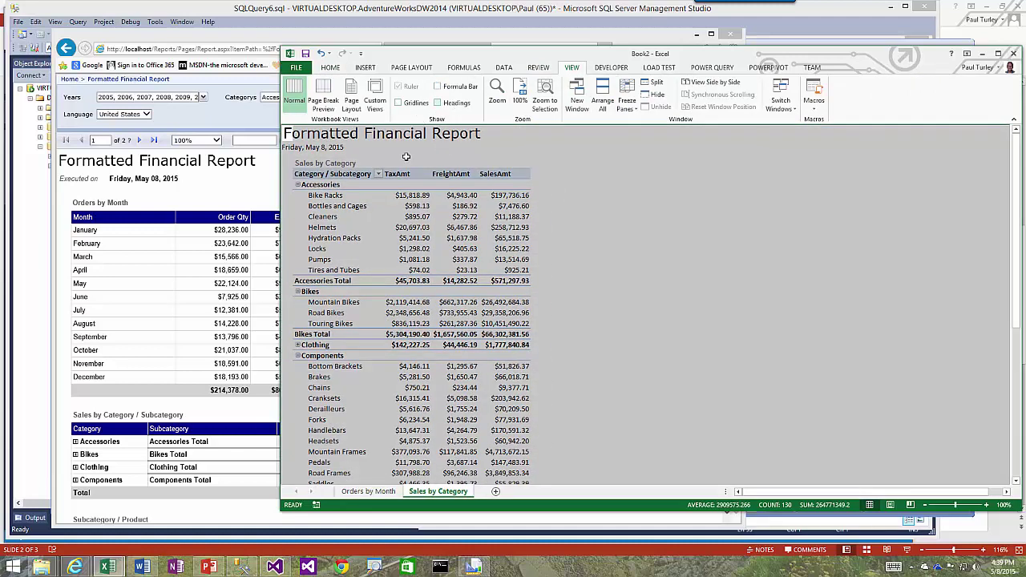
Step: Hide the gridlines and headings on the Orders by Month sheet
click(370, 491)
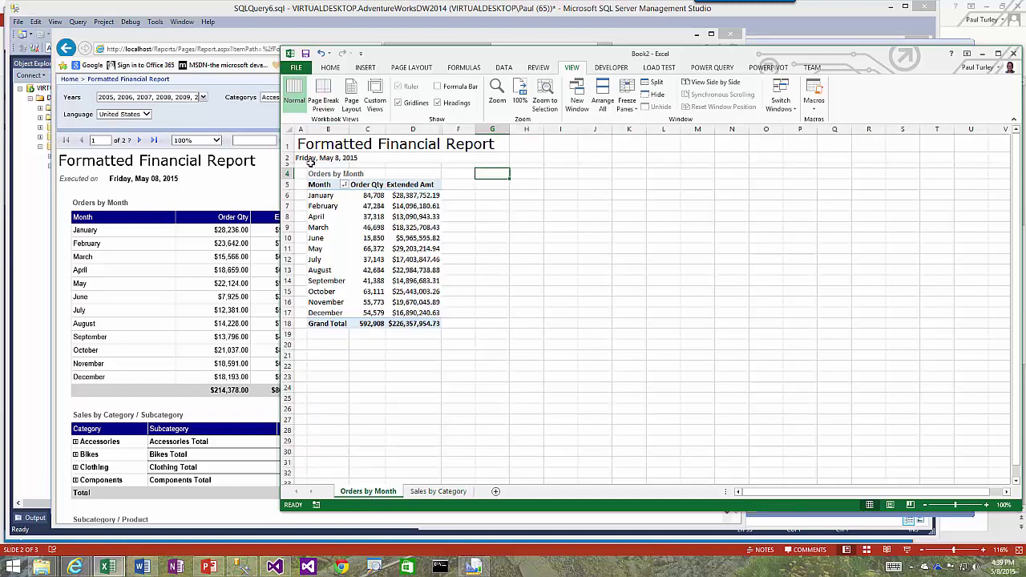
click(289, 130)
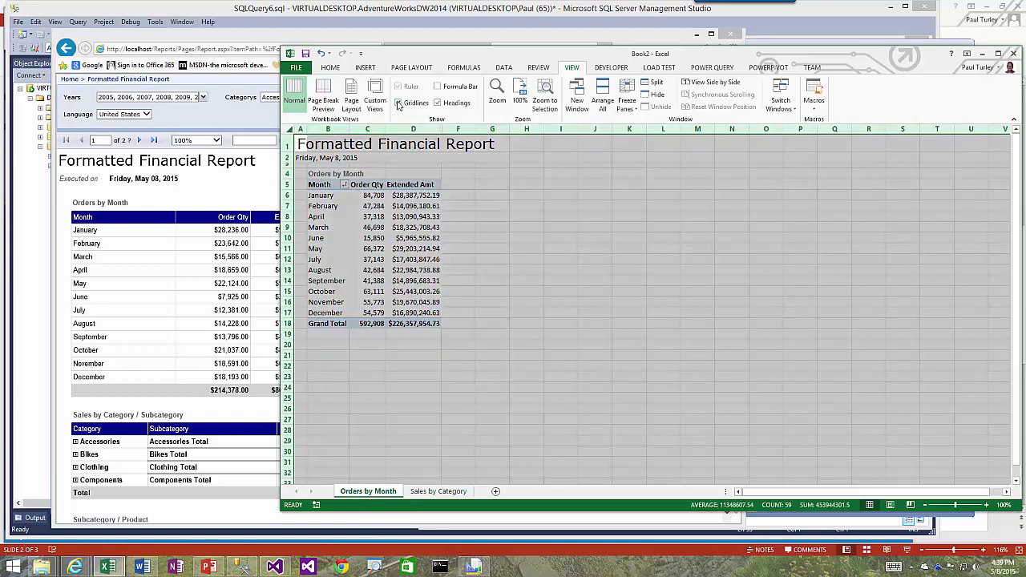
click(437, 104)
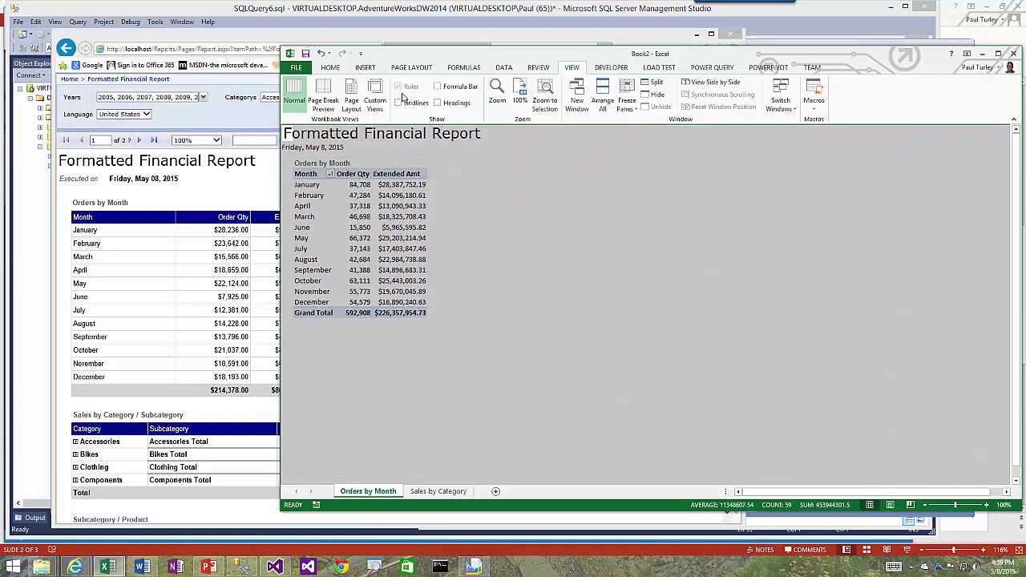
click(581, 248)
click(502, 321)
Step: Save the workbook to the Documents folder as Sales Financials.xlsx
click(305, 53)
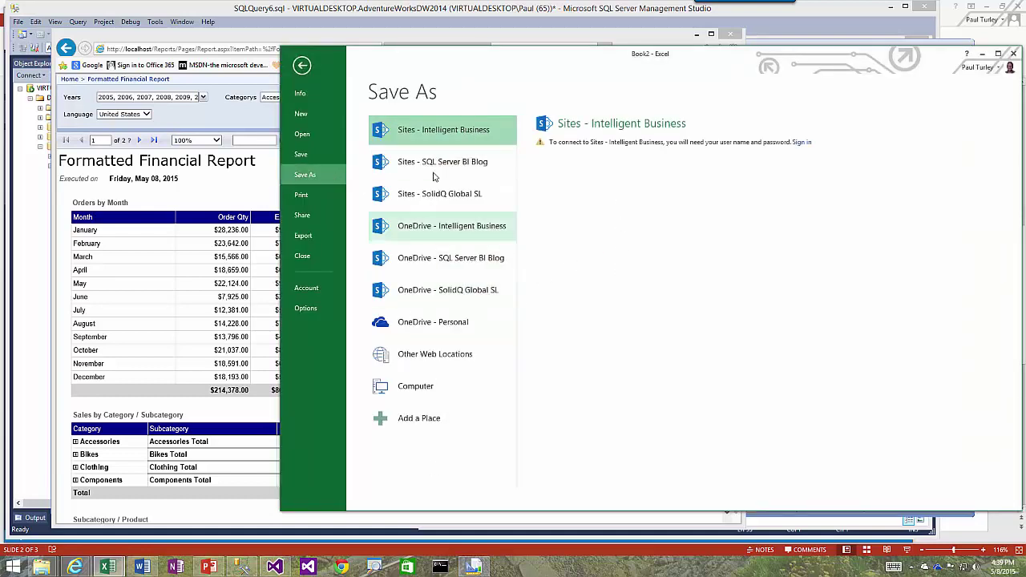
click(405, 388)
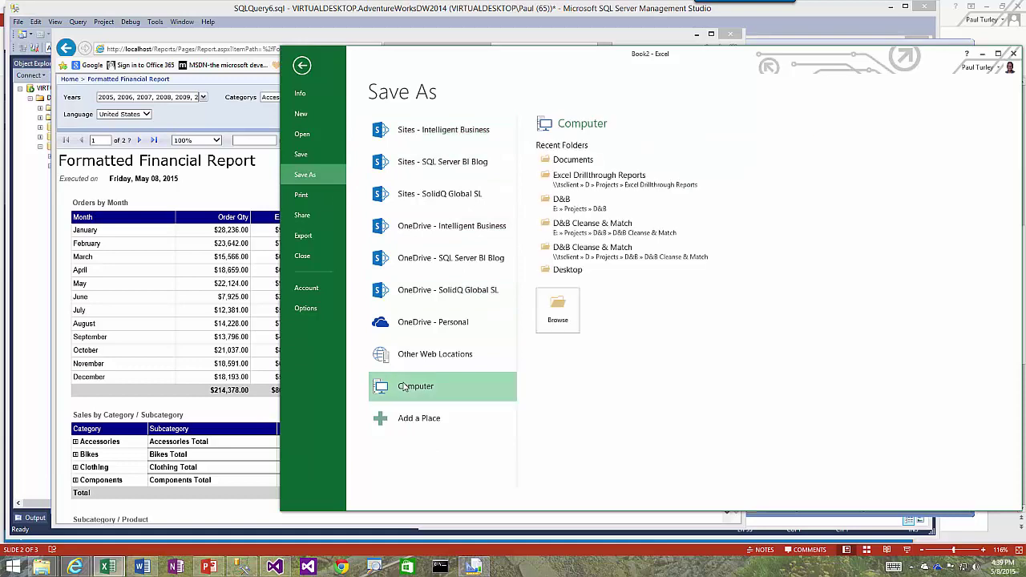
click(597, 209)
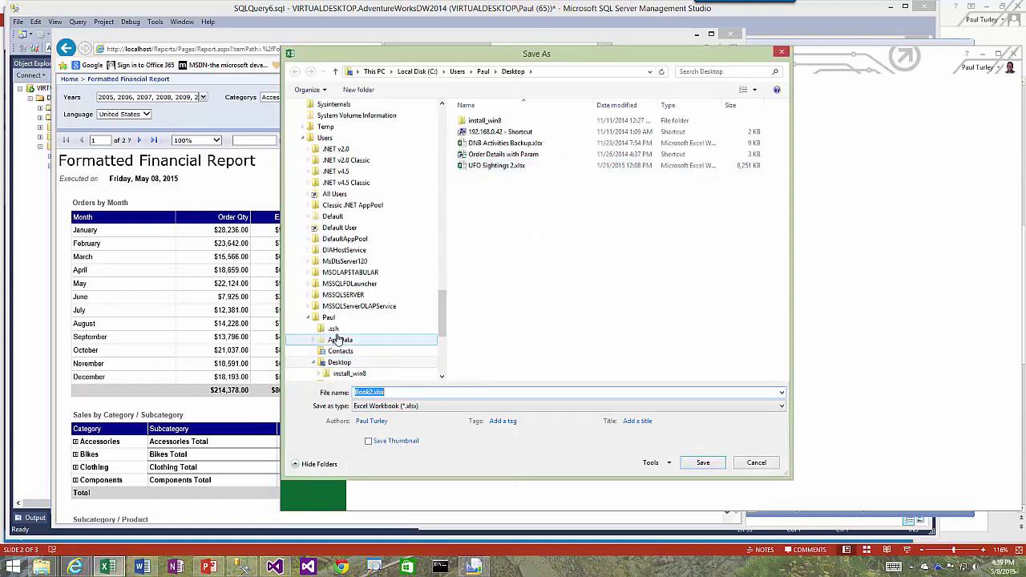
click(303, 138)
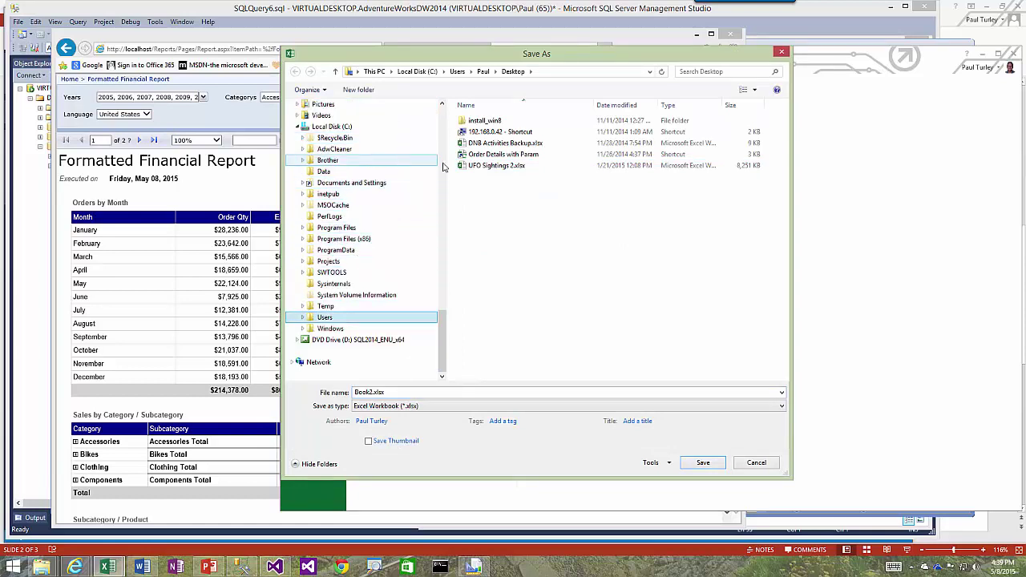
click(297, 126)
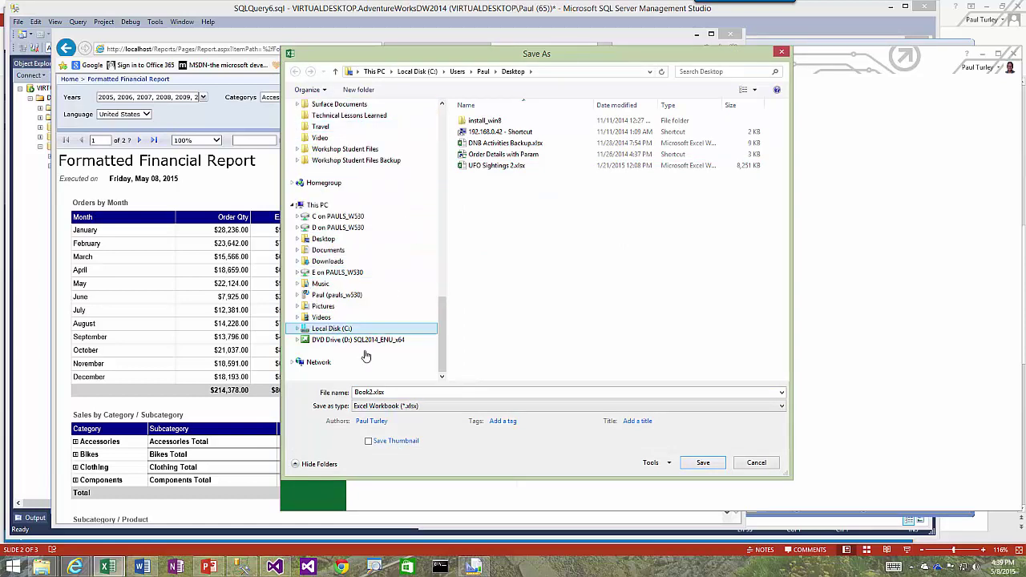
click(352, 250)
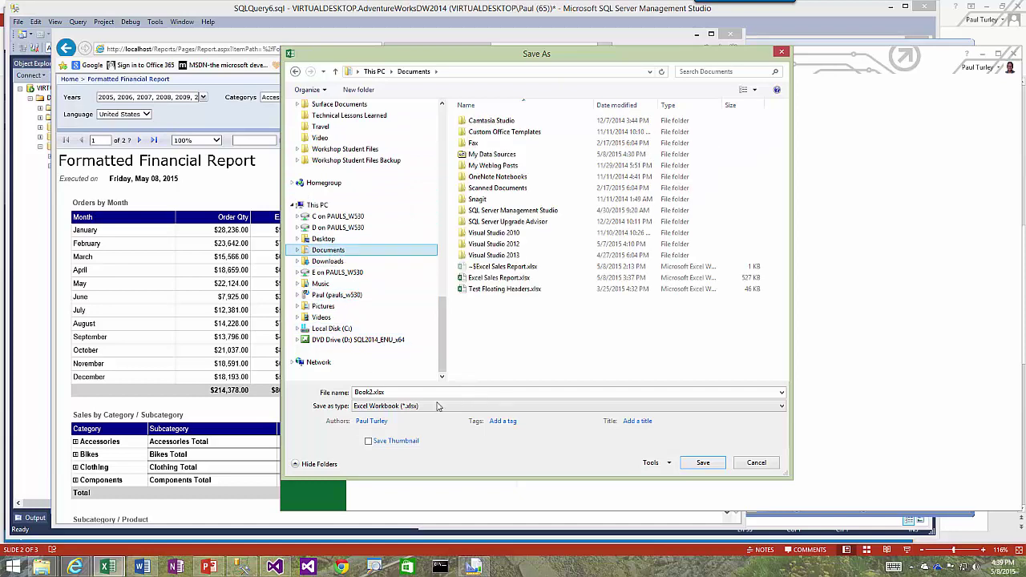
double_click(409, 392)
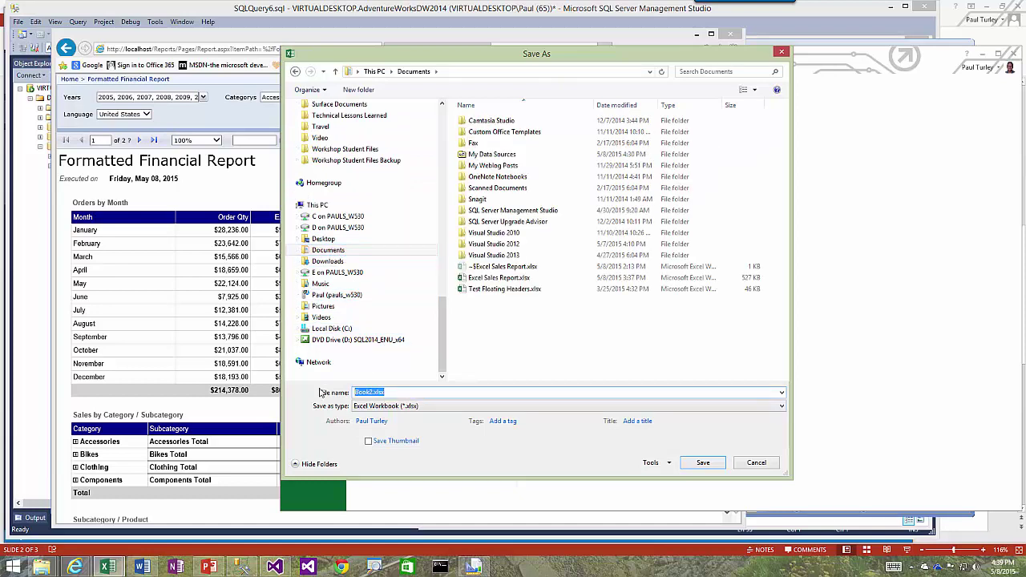
text(Sales Fin)
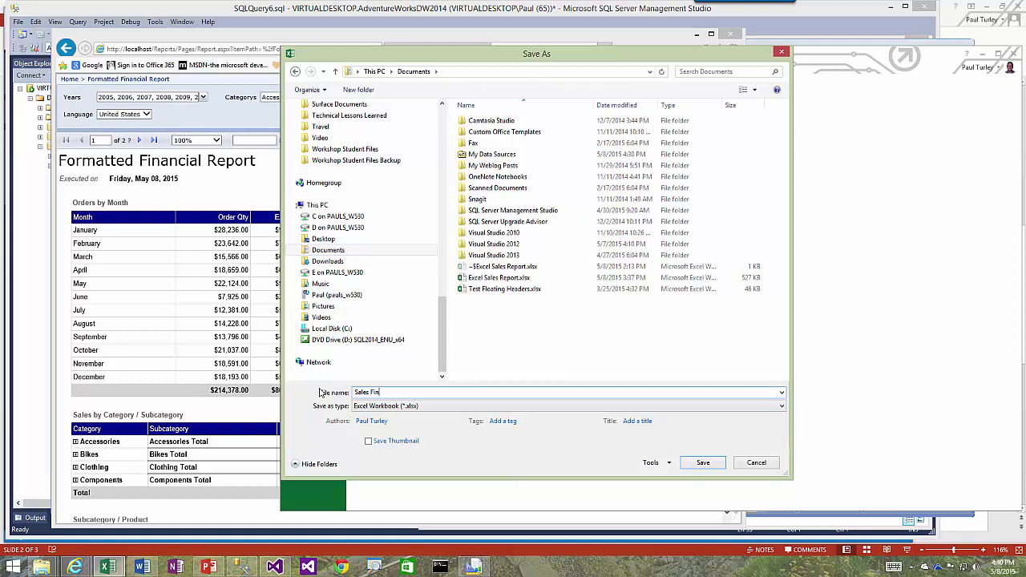
text(ancials)
key(Return)
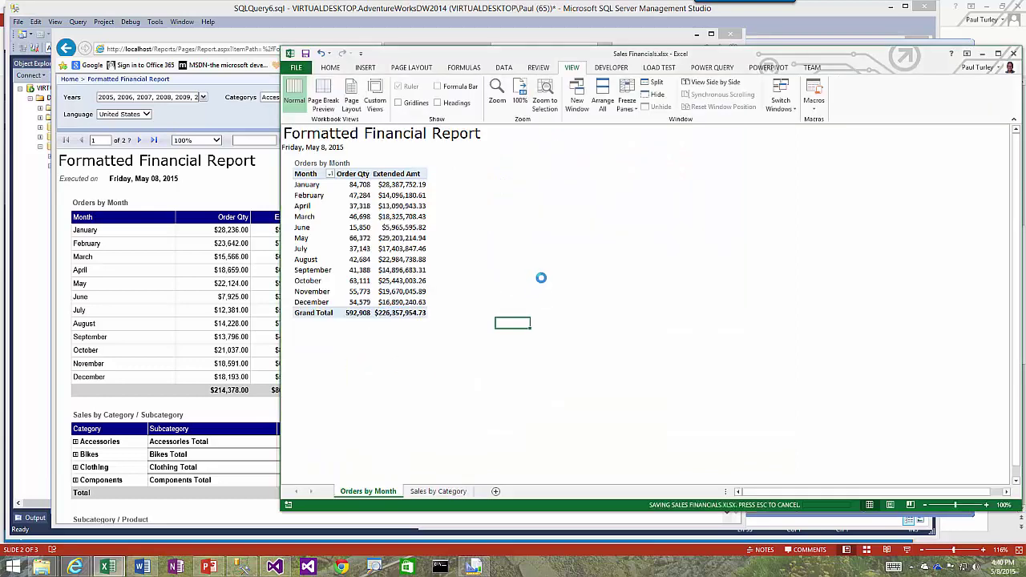
Step: Limit the report's Years parameter to 2011 and 2012
click(442, 373)
click(448, 292)
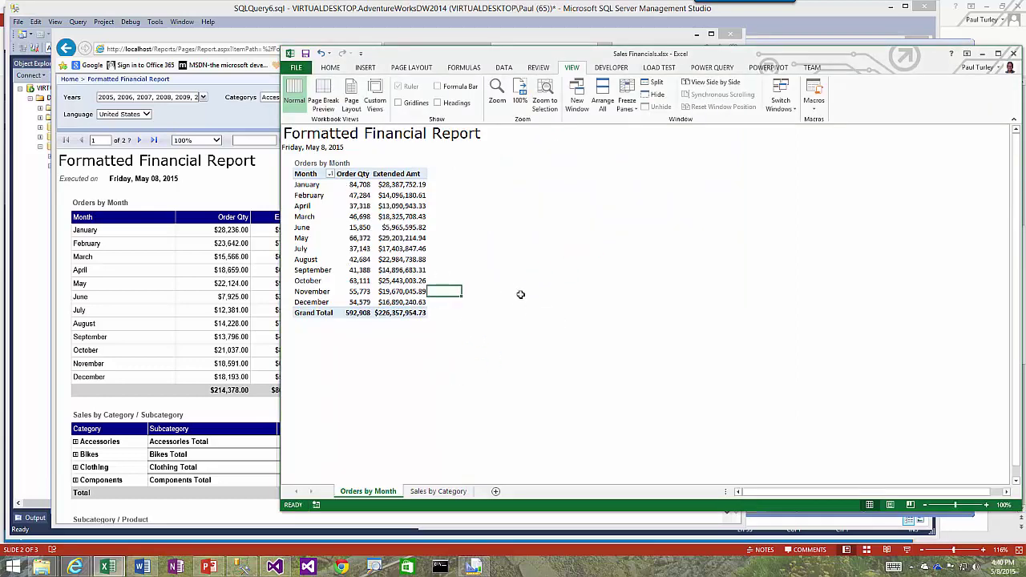
click(245, 42)
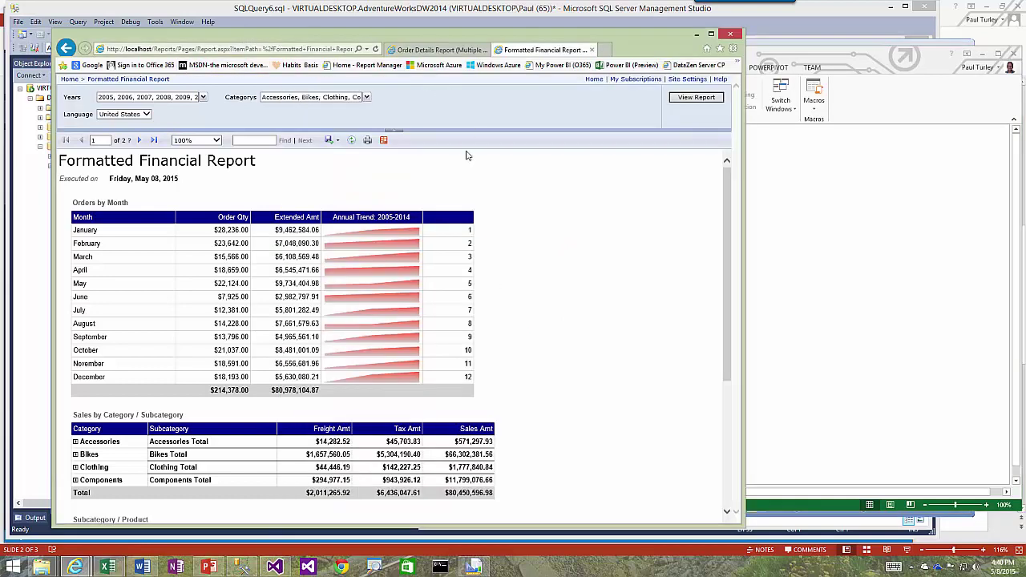
click(202, 97)
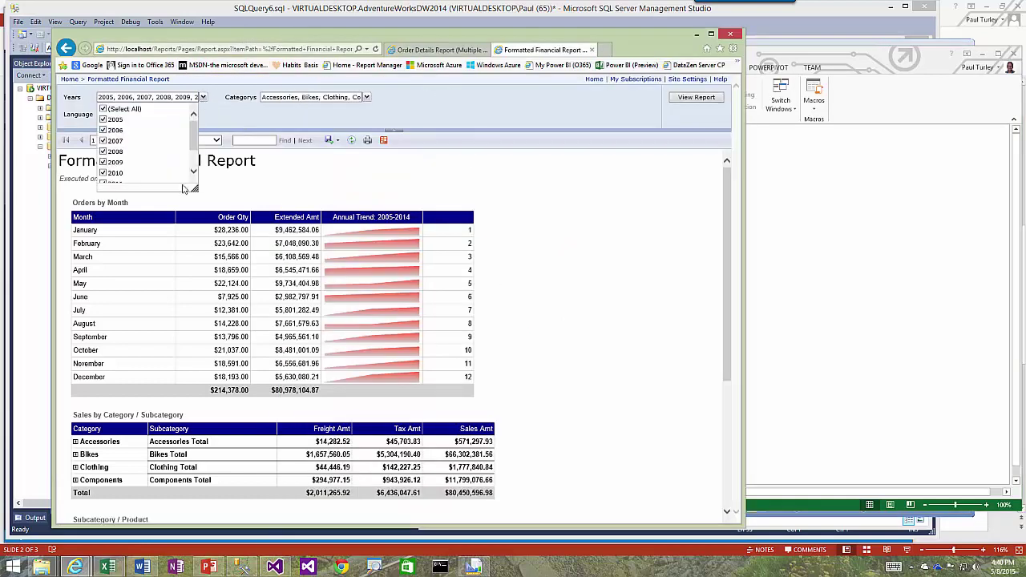
click(102, 109)
drag(194, 146, 194, 158)
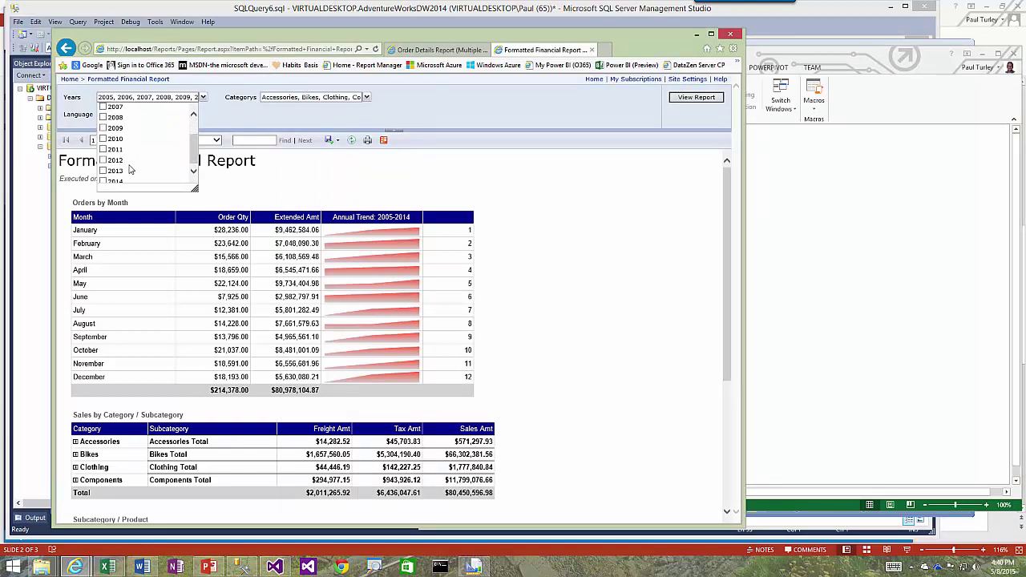
click(103, 150)
click(102, 160)
click(348, 189)
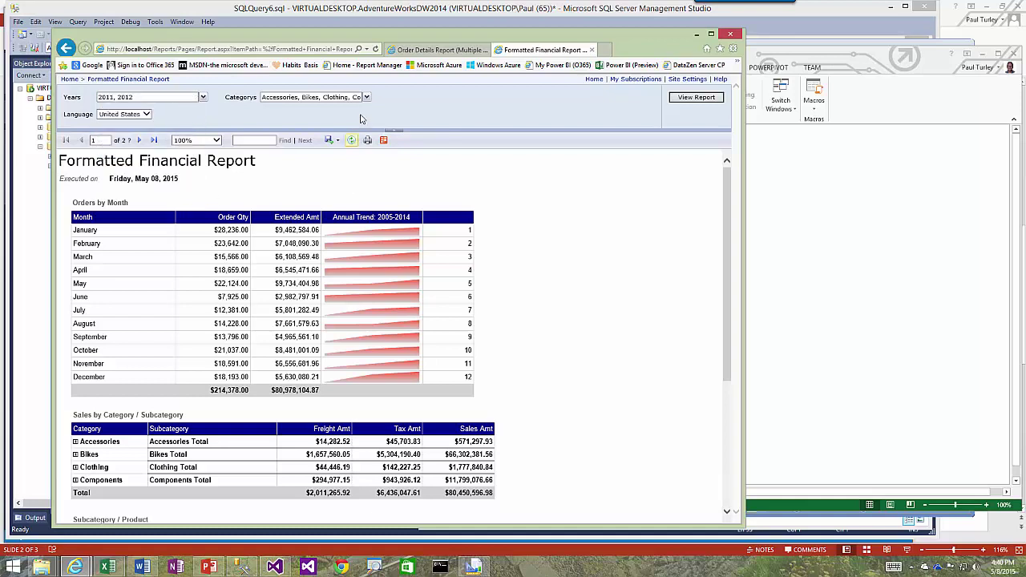
Step: Exclude Clothing from the categories and rerun the report
click(364, 98)
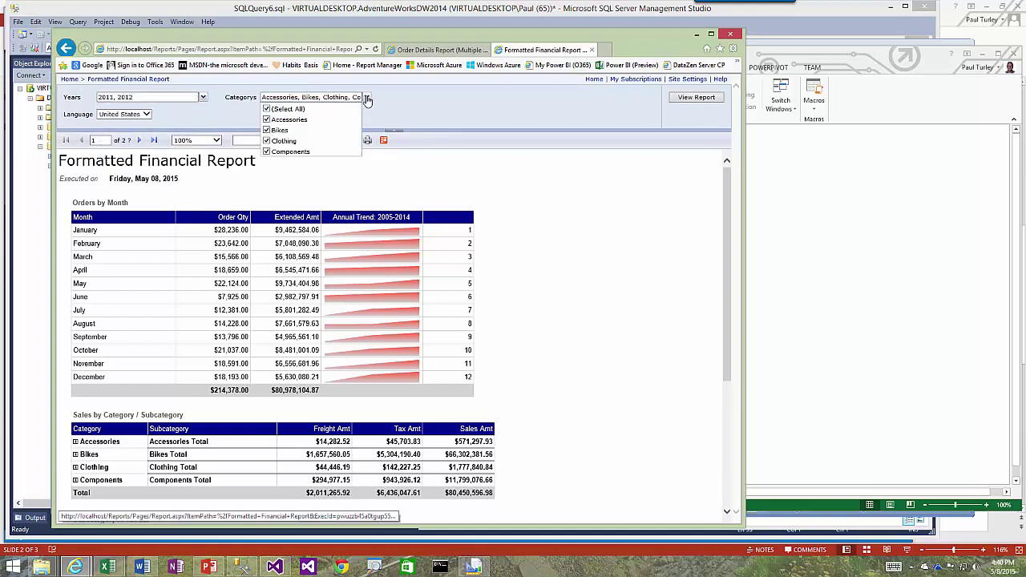
click(267, 141)
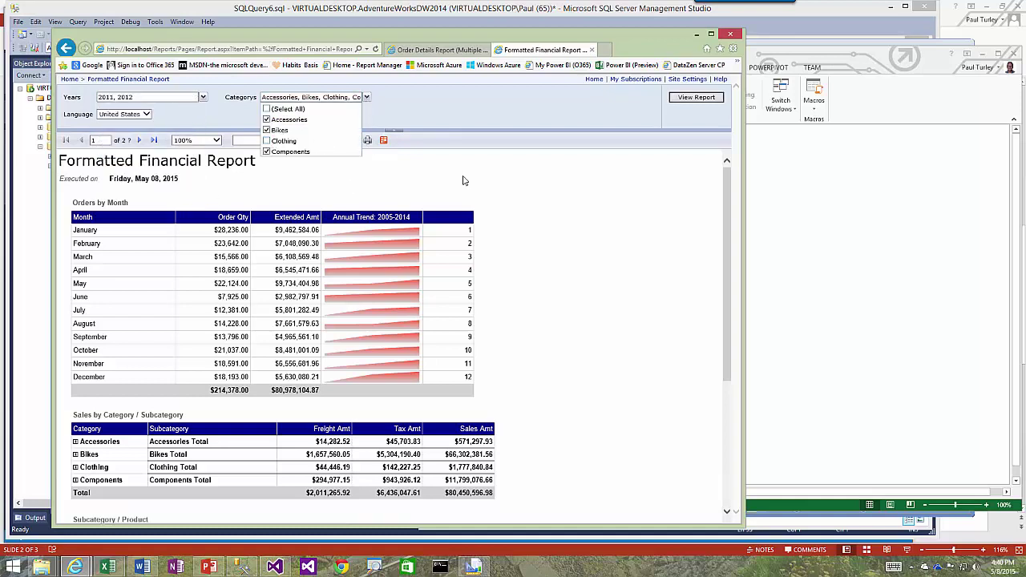
click(477, 112)
click(691, 99)
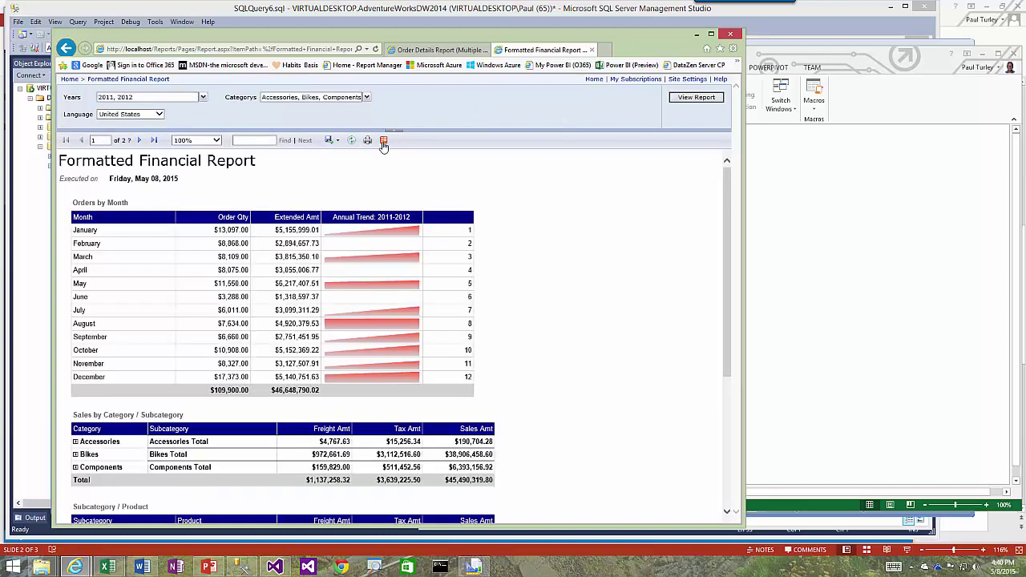
Step: Export the Atom data feed to Downloads, replacing the existing Formatted Financial Report.atomsvc
click(383, 139)
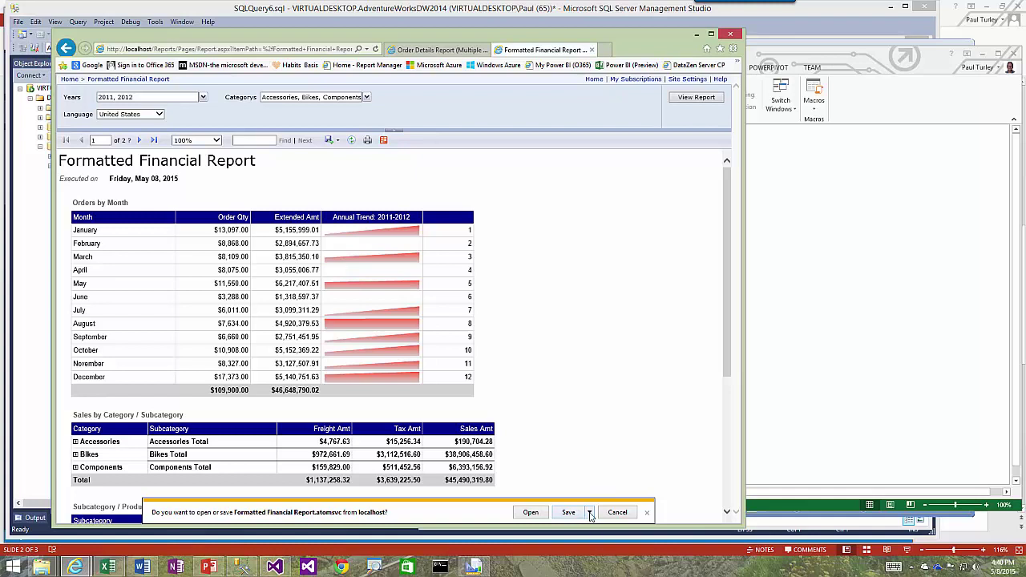
click(590, 516)
click(623, 502)
double_click(241, 253)
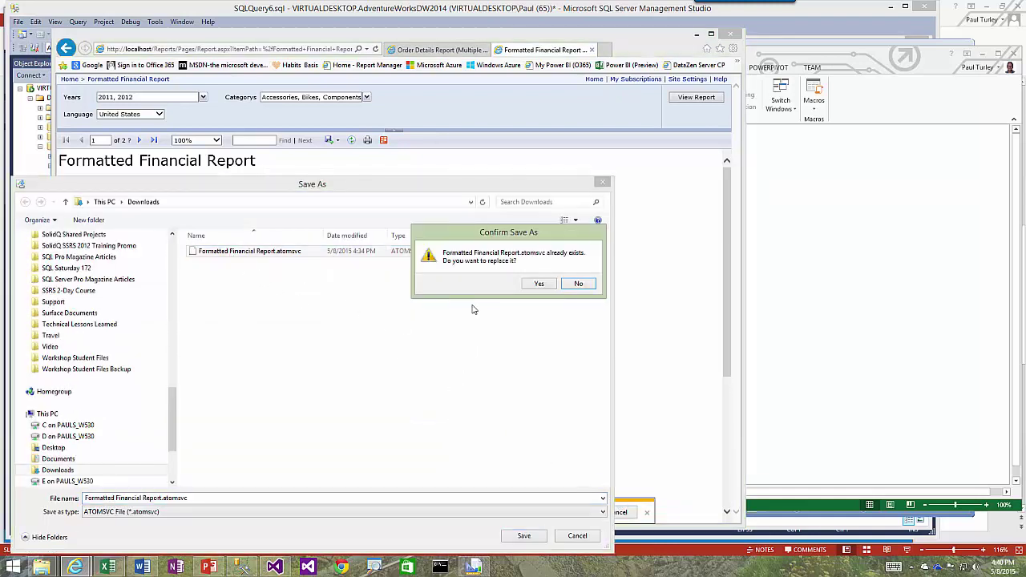
click(539, 285)
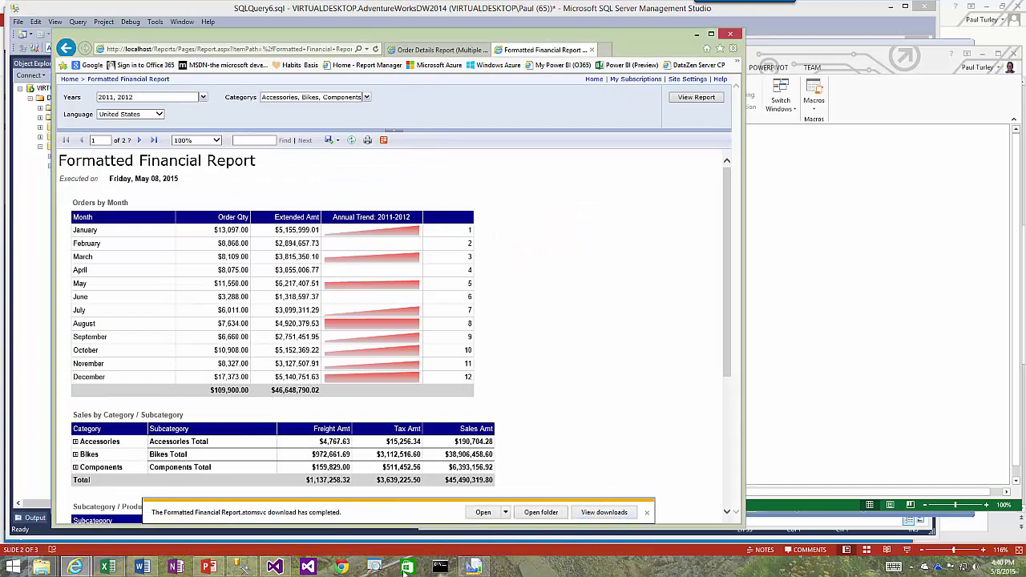
Step: Refresh all data in Sales Financials so Orders by Month totals 199,569 and $86,029,318.17
mouse_move(112, 566)
click(188, 505)
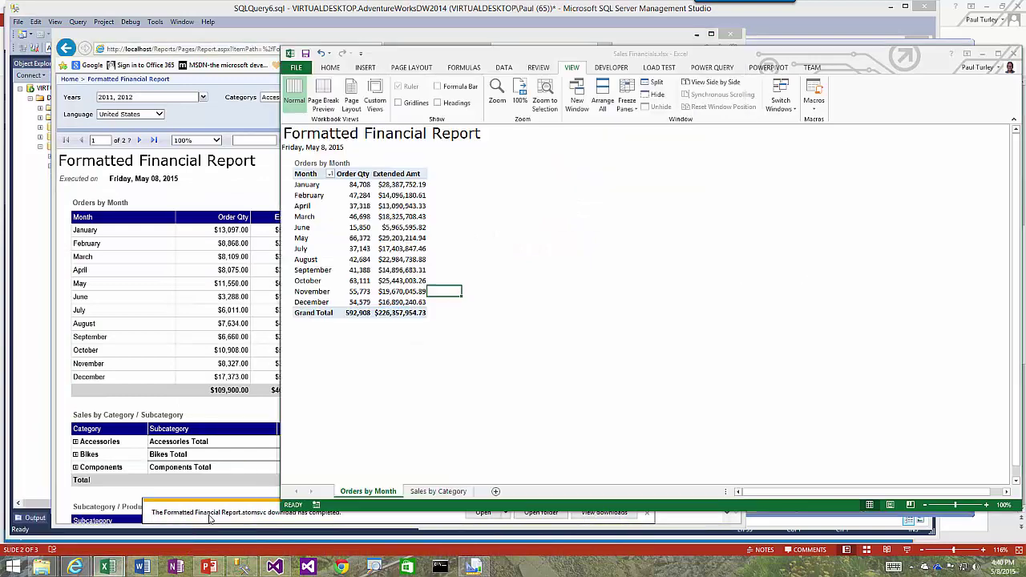
click(504, 69)
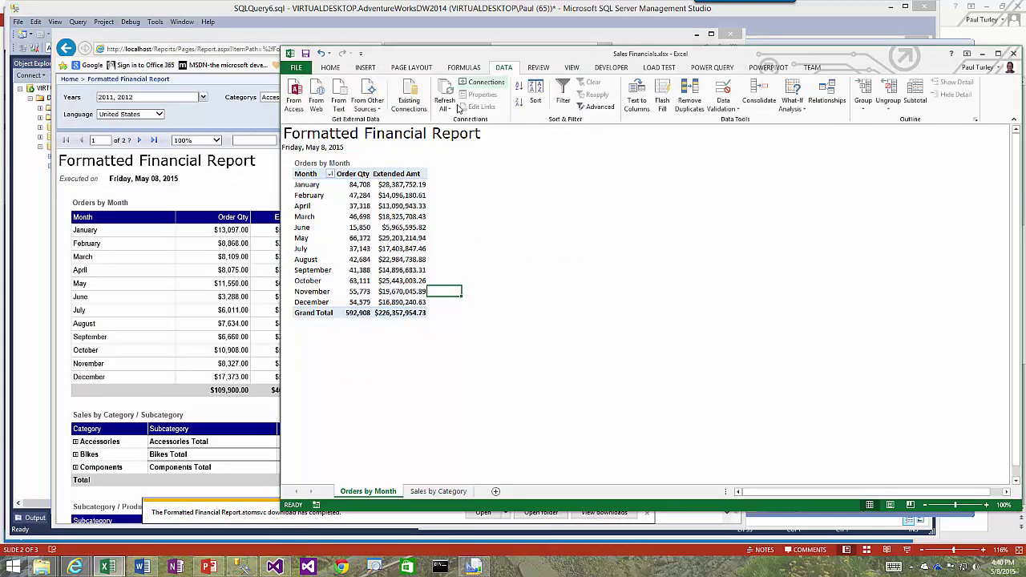
click(448, 93)
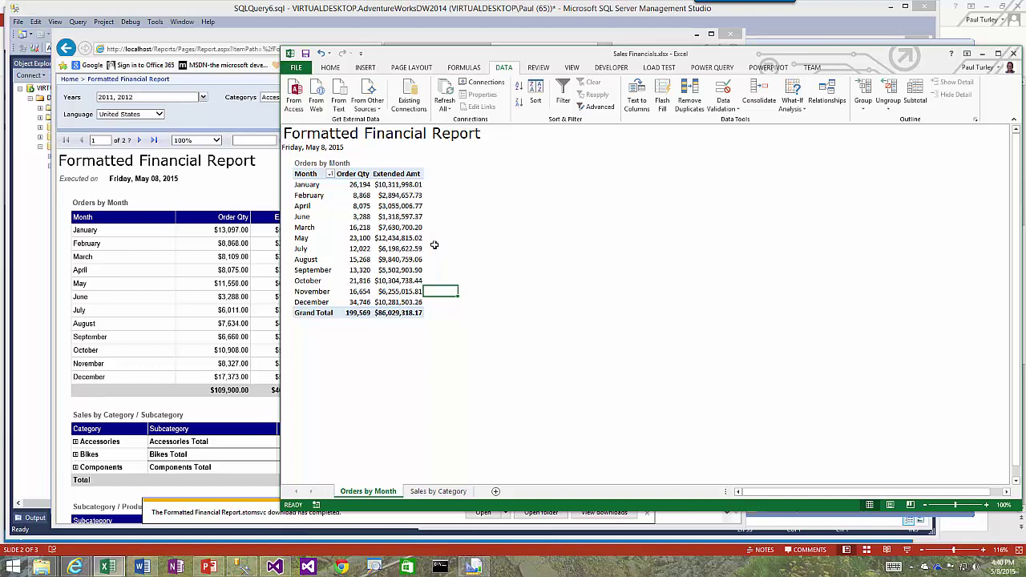
click(527, 366)
click(43, 568)
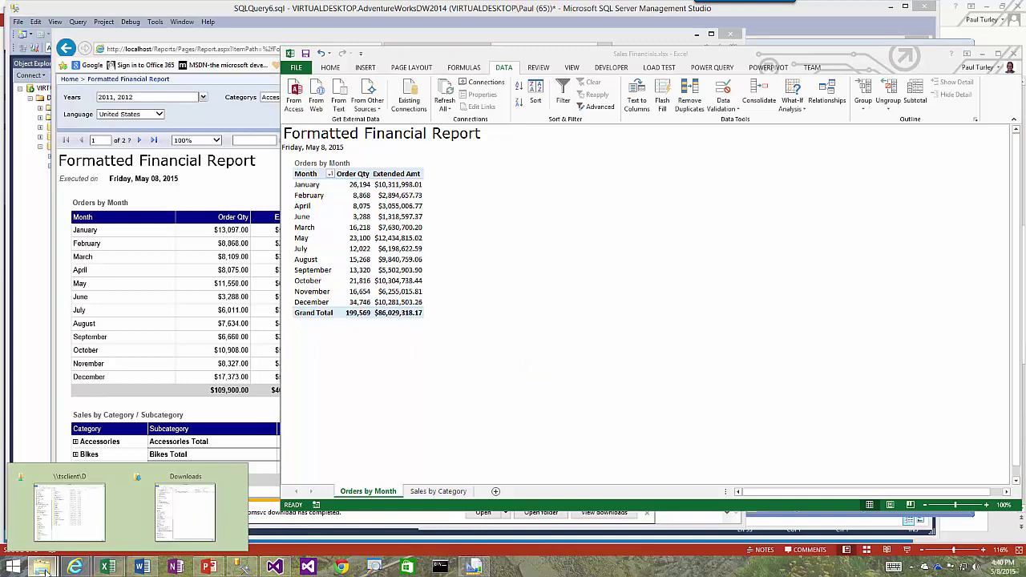
Step: Open Formatted Financial Report.atomsvc from Downloads in Notepad++
click(198, 517)
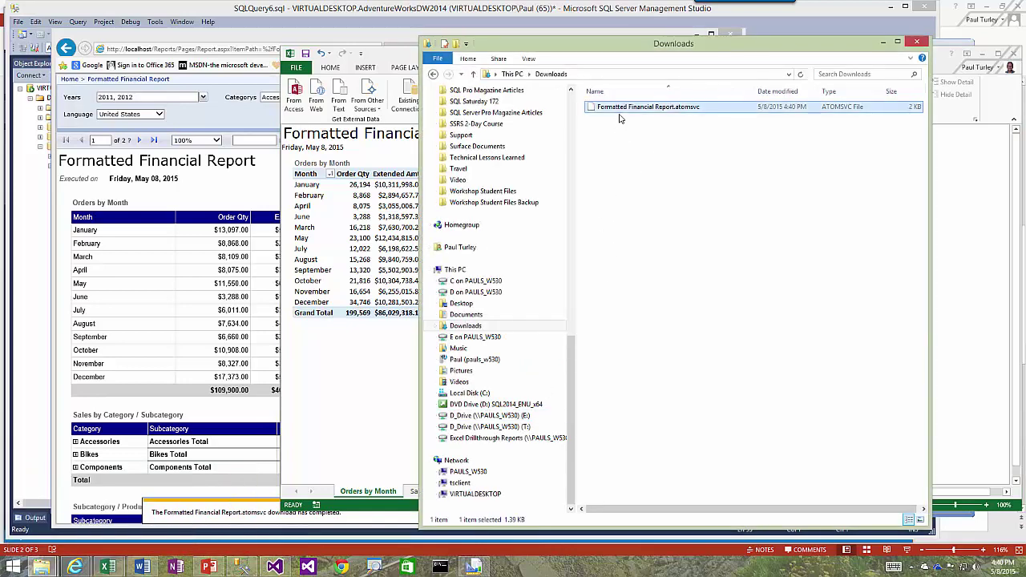
right_click(608, 110)
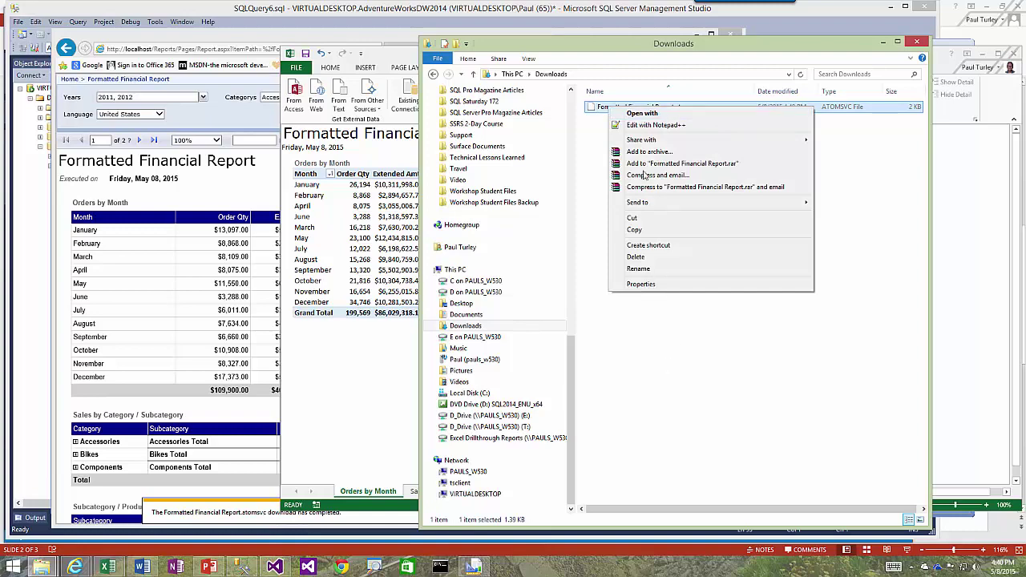
click(674, 125)
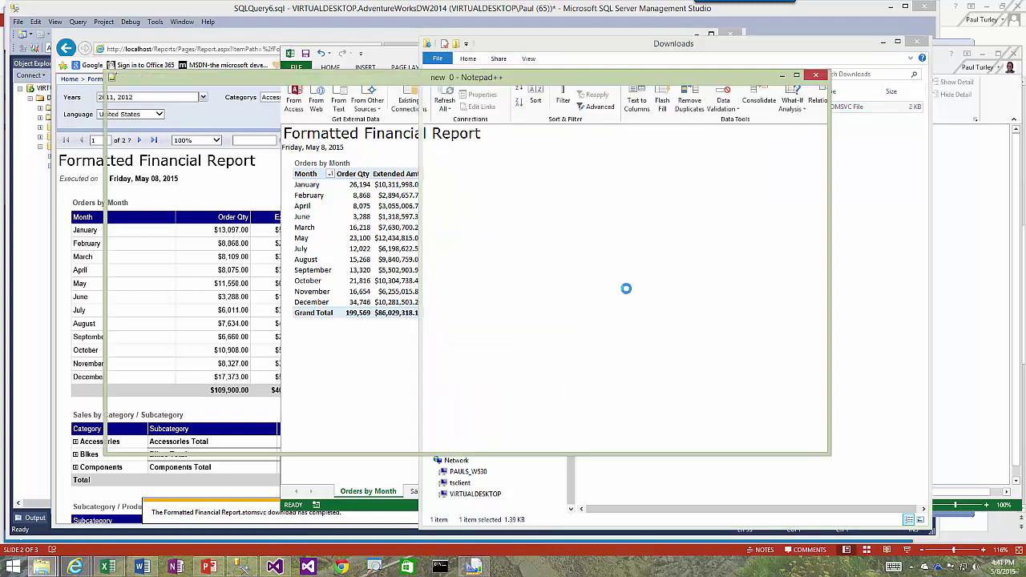
Step: Delete 2011 from the Years value in the line 5 tabOrdersByMonth URL, then close Notepad++
click(606, 328)
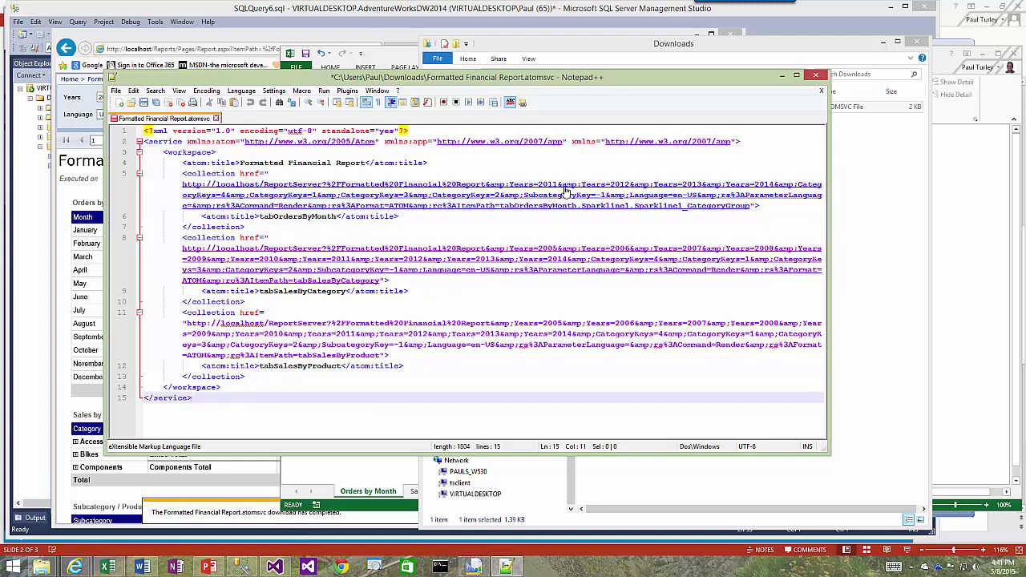
click(538, 190)
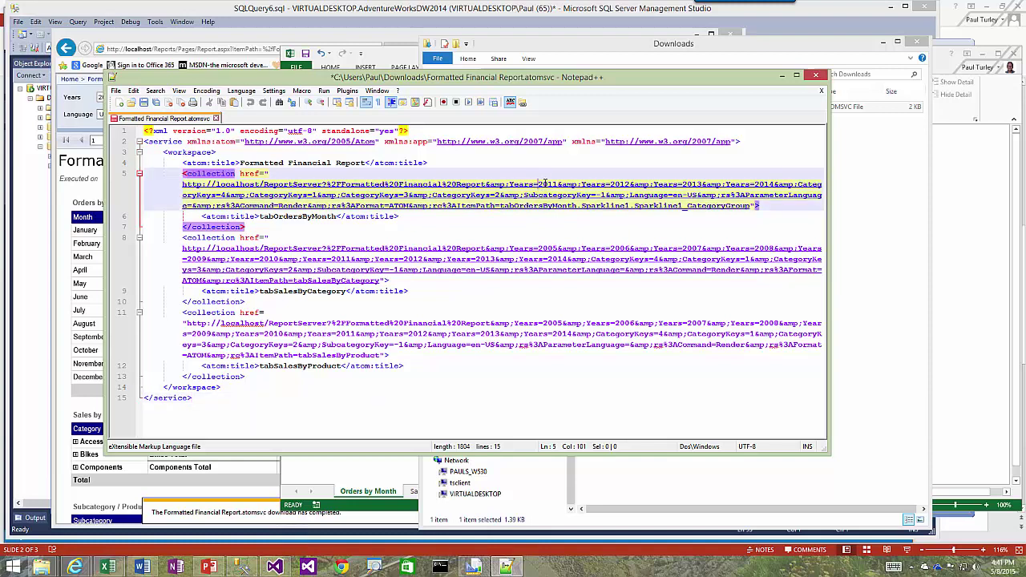
drag(537, 185, 577, 186)
key(Delete)
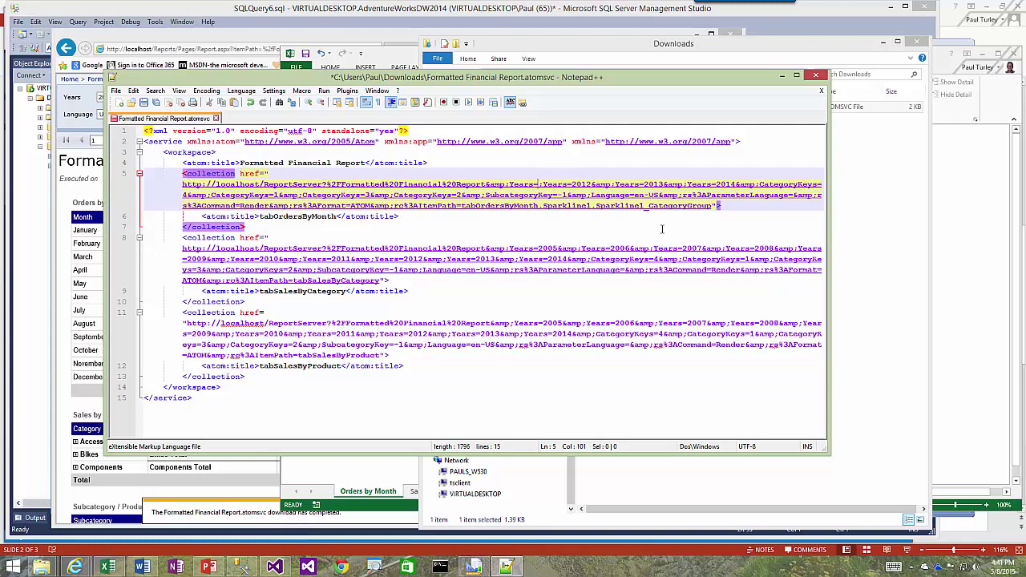
key(Delete)
key(Delete)
key(Delete)
key(Delete)
key(Delete)
key(Delete)
key(Delete)
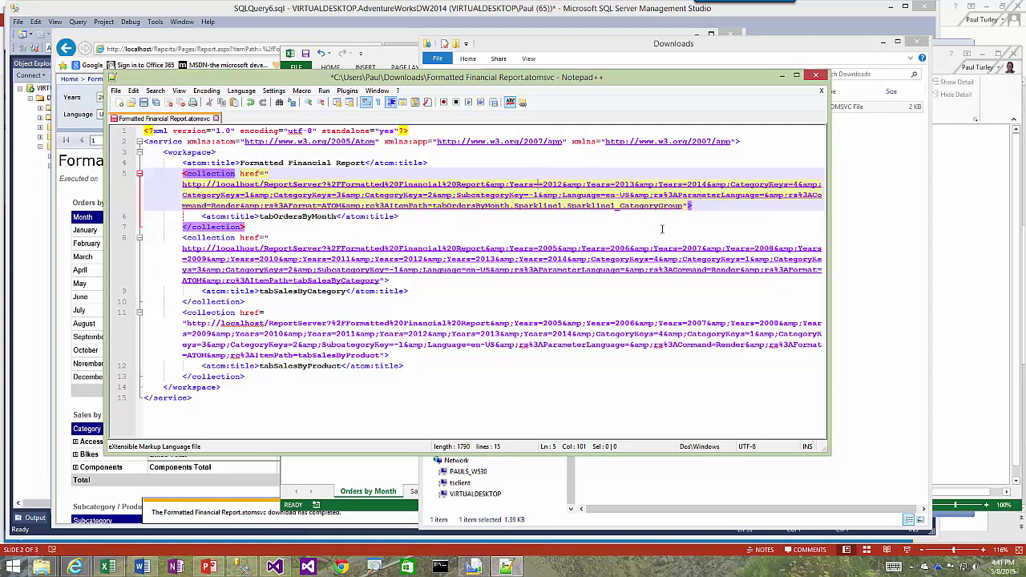
click(816, 74)
click(326, 417)
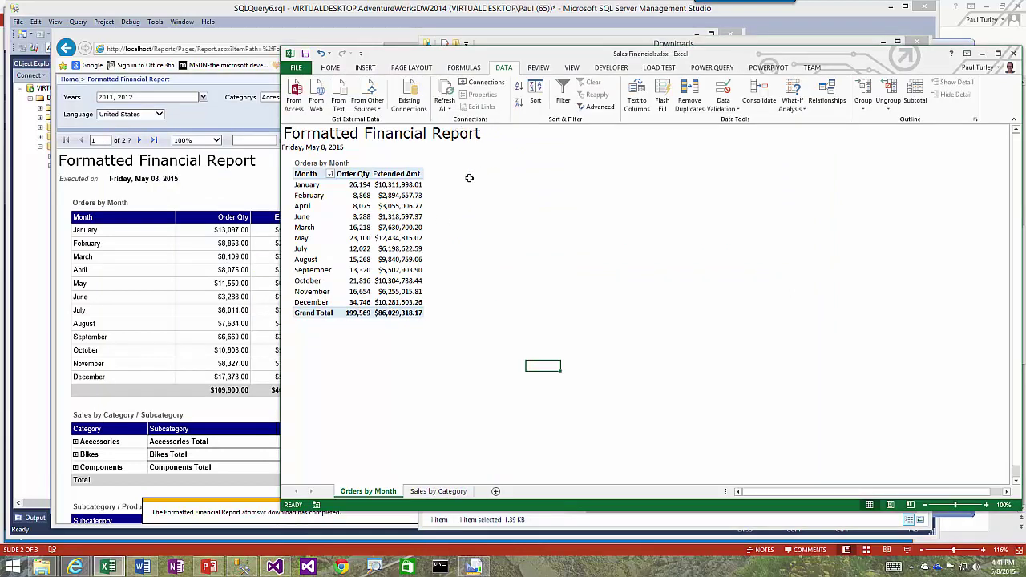
click(521, 324)
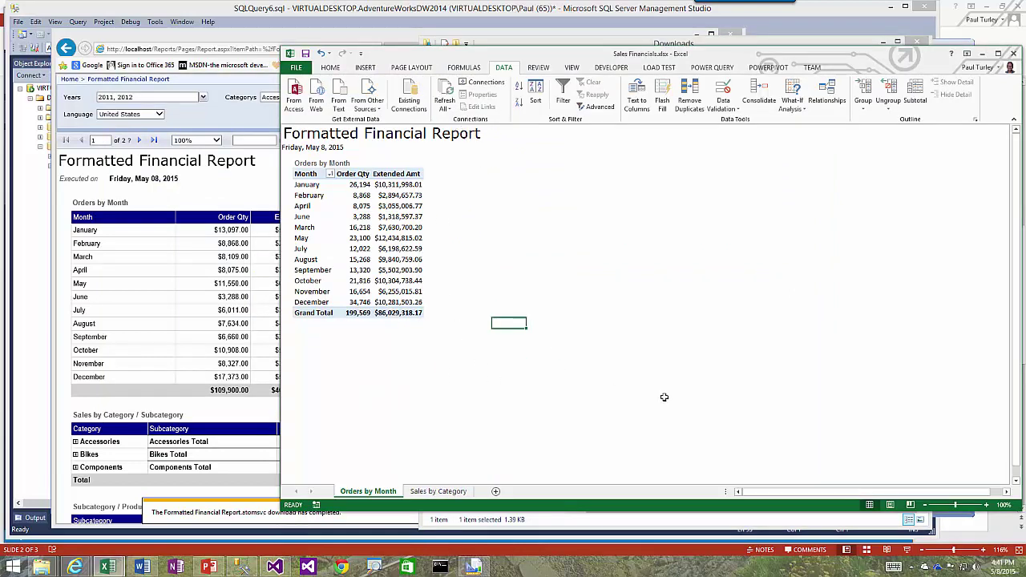